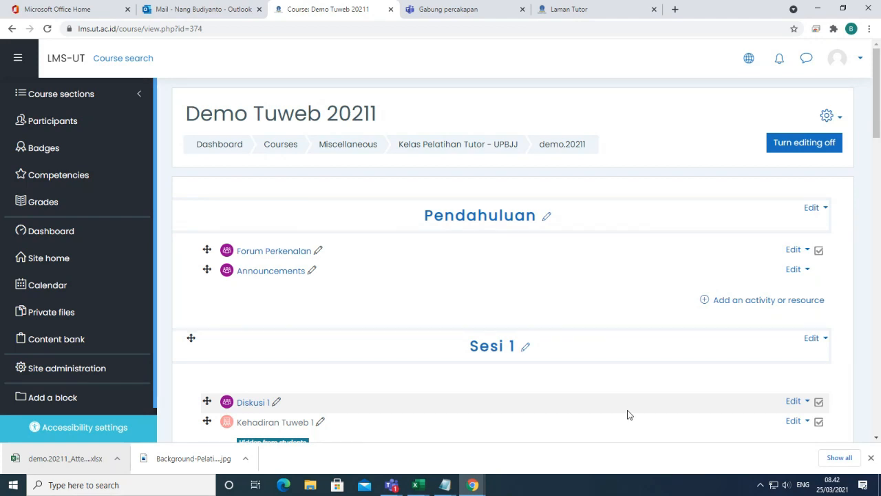
Step: Look through the Demo Tuweb 20211 course page from Pendahuluan to Sesi 8 to review the structure of the sessions
scroll(375, 320, down, 1)
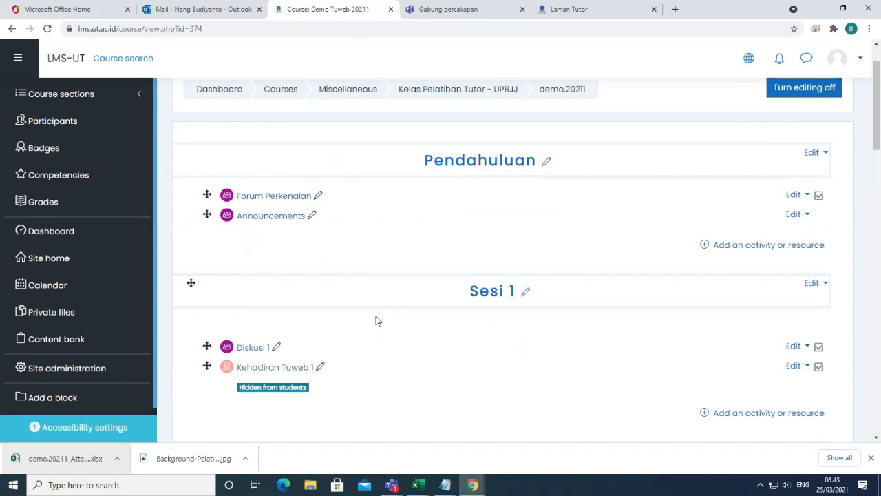
scroll(413, 344, down, 1)
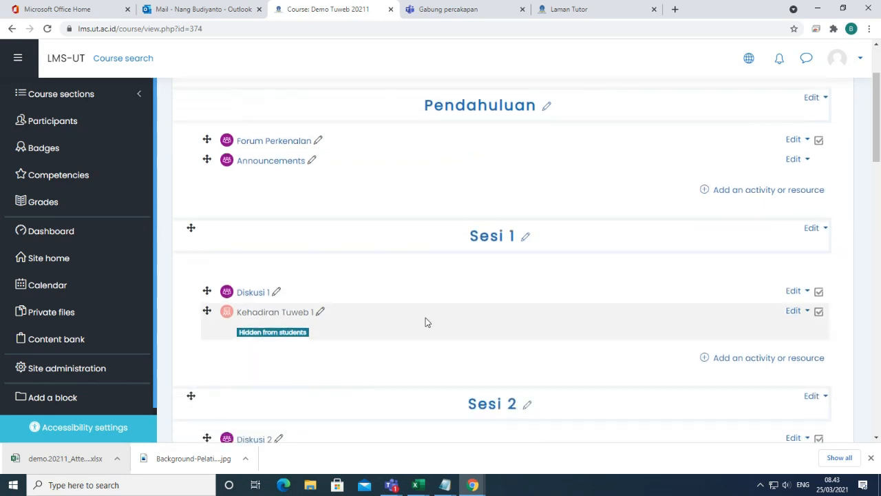
scroll(426, 320, down, 2)
scroll(425, 322, down, 2)
scroll(425, 322, down, 2)
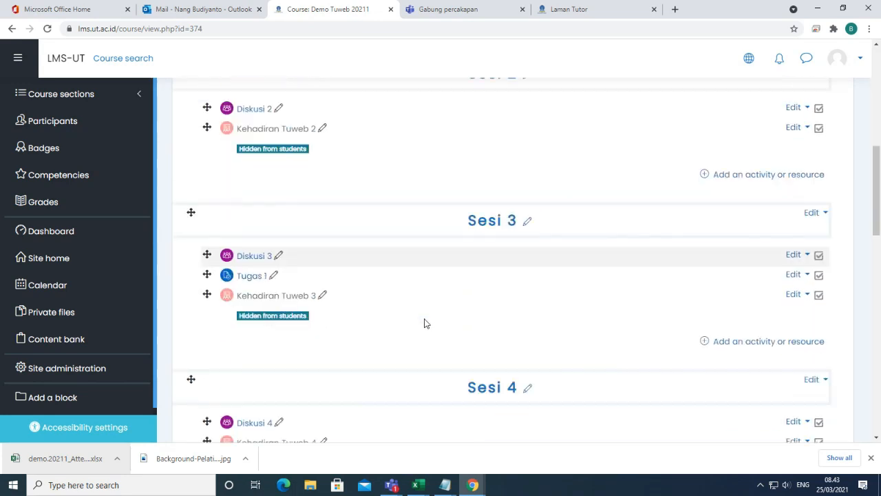
scroll(426, 323, down, 8)
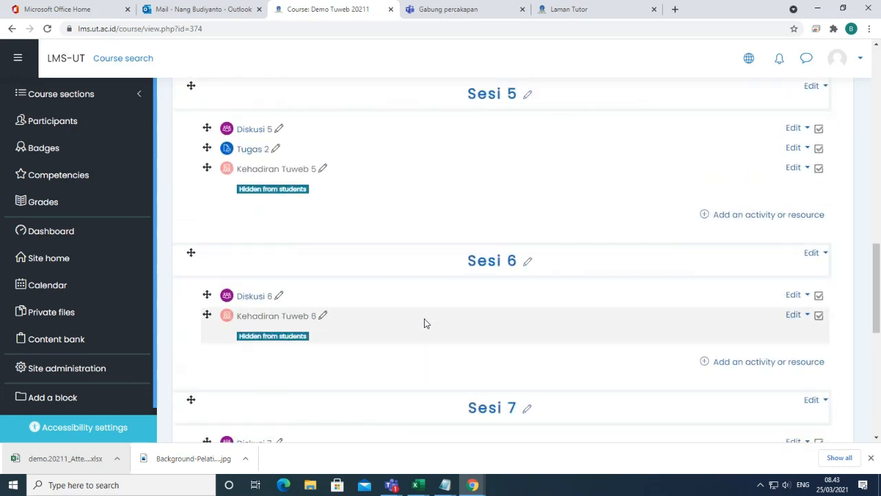
scroll(426, 323, down, 4)
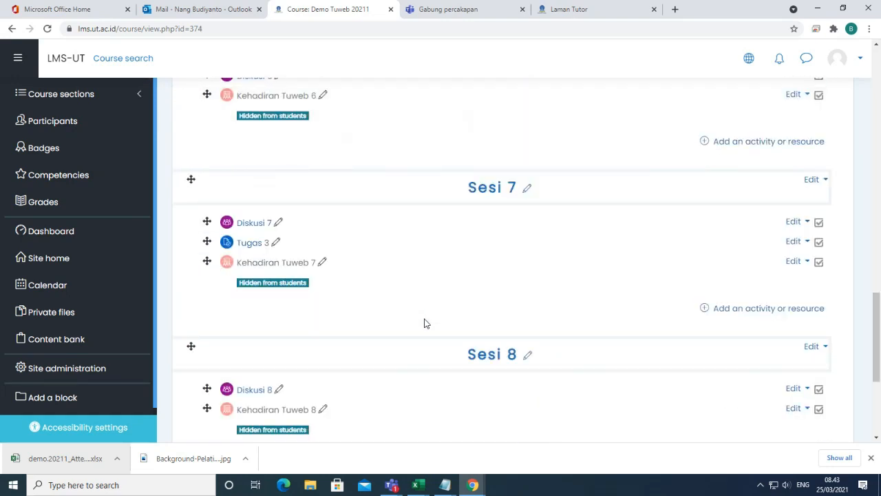
scroll(425, 323, down, 1)
scroll(425, 323, up, 7)
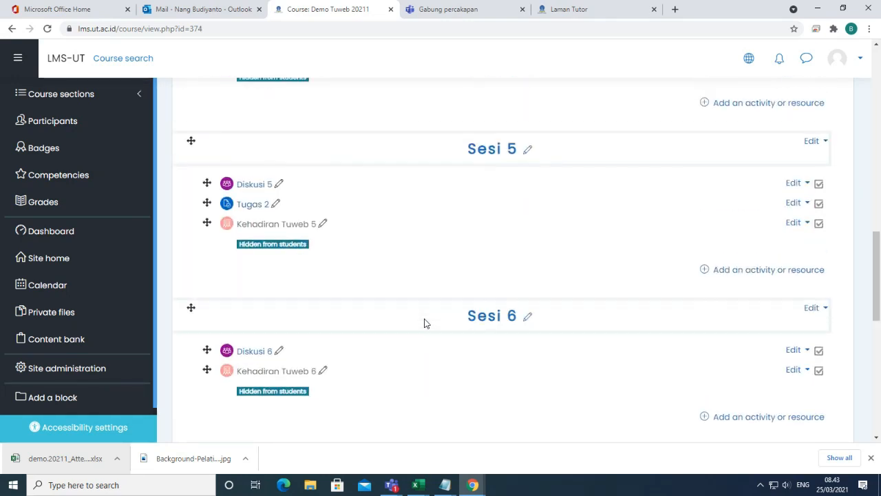
scroll(424, 323, up, 3)
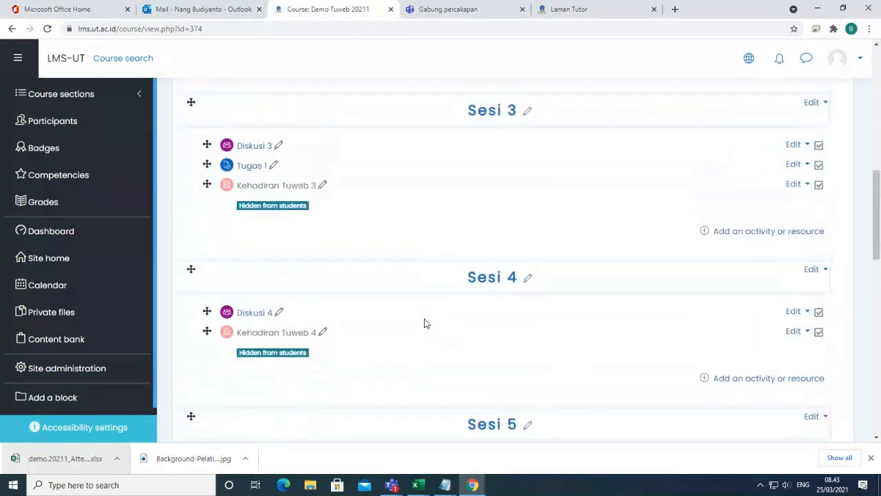
scroll(425, 323, up, 10)
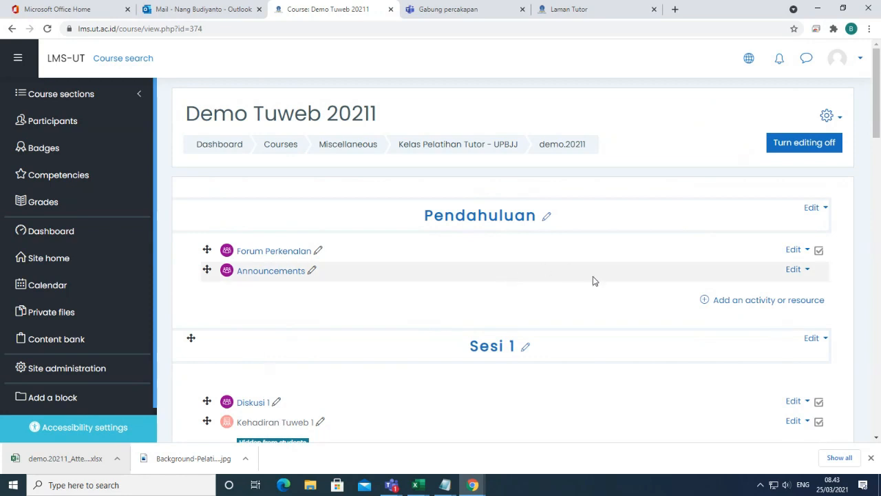
Step: Examine the discussion, assignment and attendance activities in each session, including Tugas 1, Tugas 2 and Tugas 3
scroll(634, 350, down, 12)
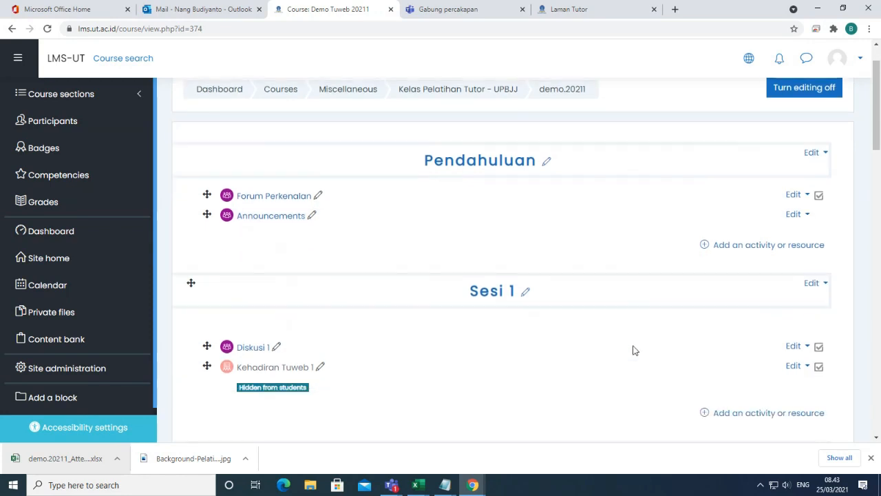
scroll(634, 351, down, 2)
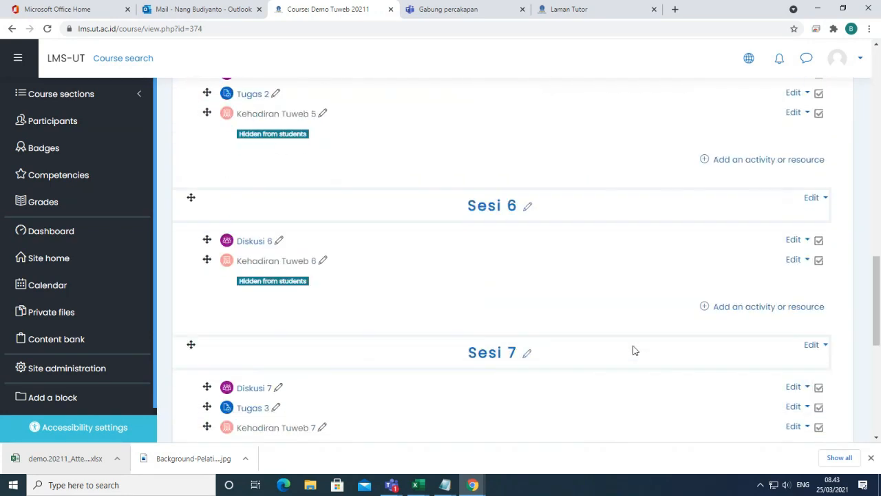
scroll(634, 350, up, 14)
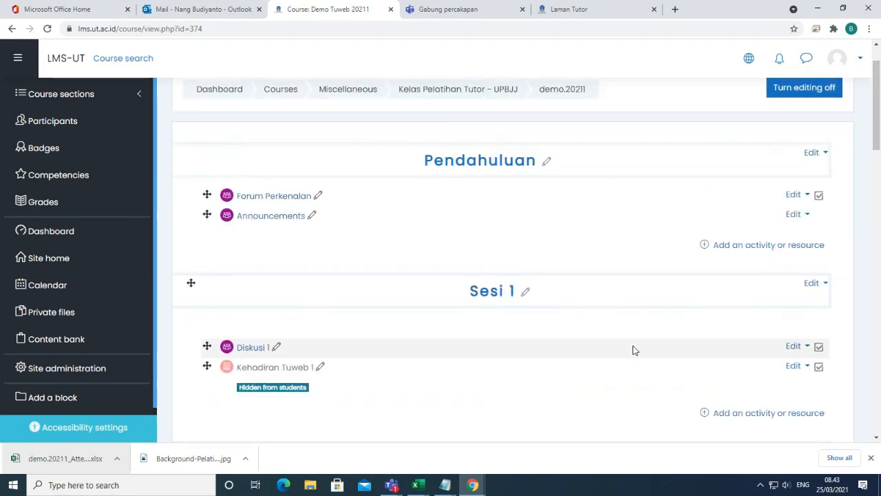
scroll(634, 350, down, 1)
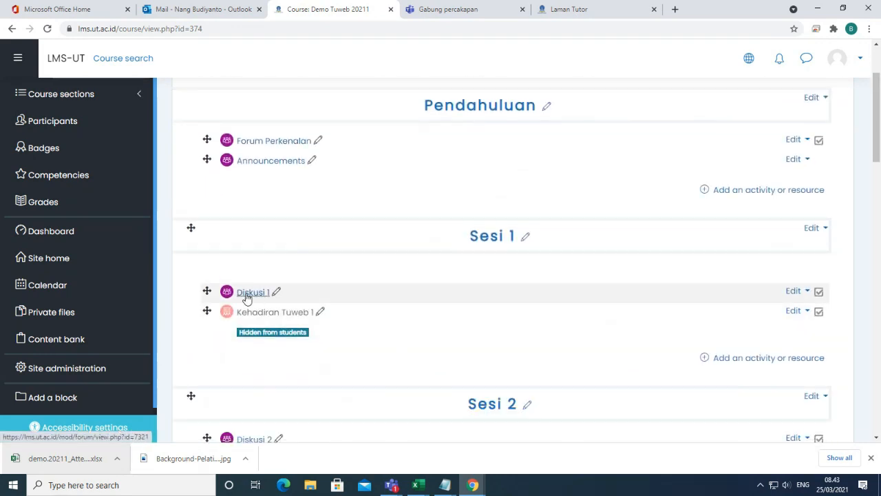
scroll(247, 297, down, 3)
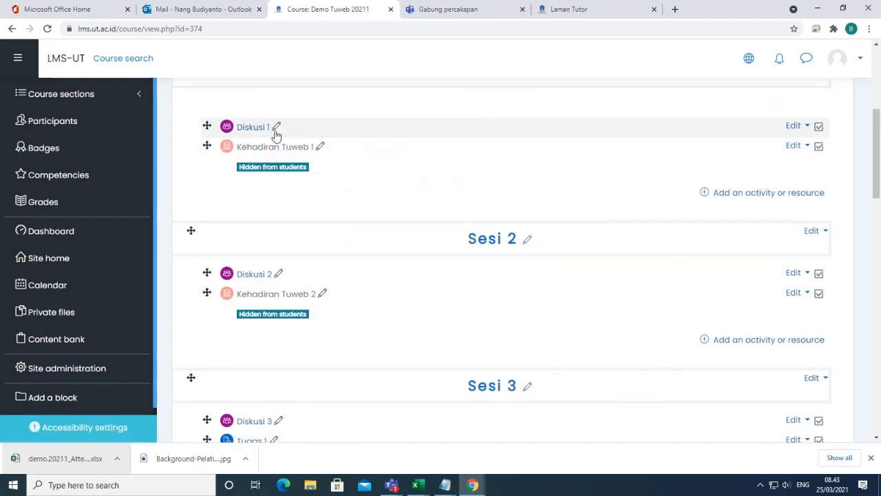
scroll(356, 199, down, 3)
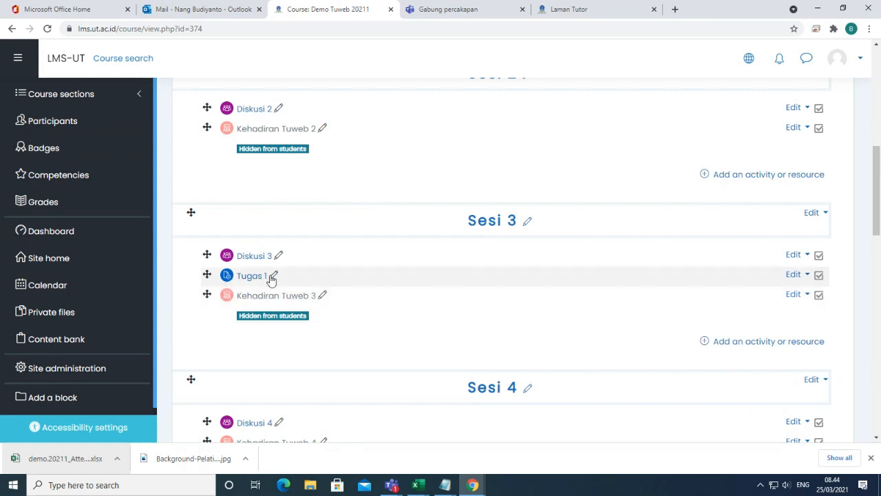
scroll(400, 301, down, 3)
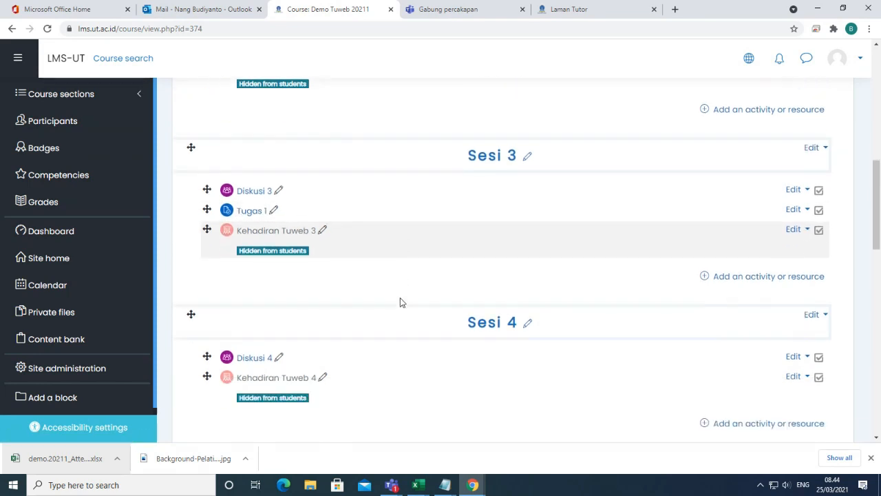
scroll(400, 301, down, 2)
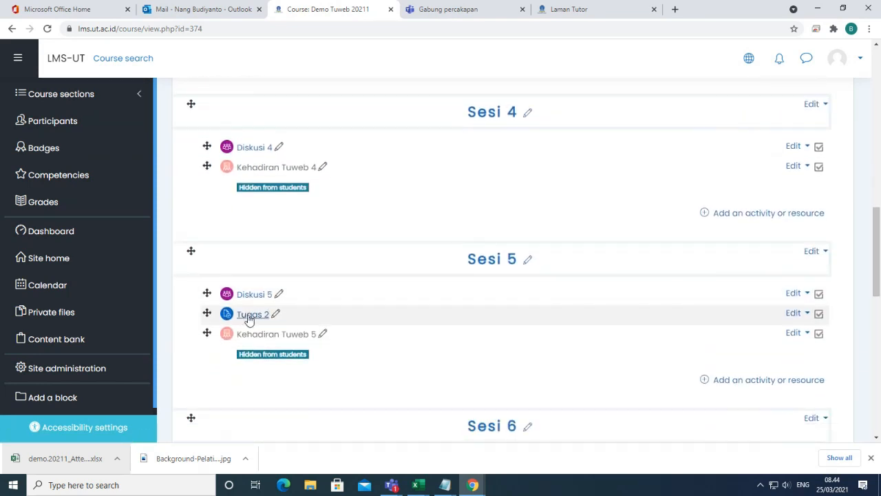
scroll(396, 319, down, 4)
scroll(395, 320, down, 2)
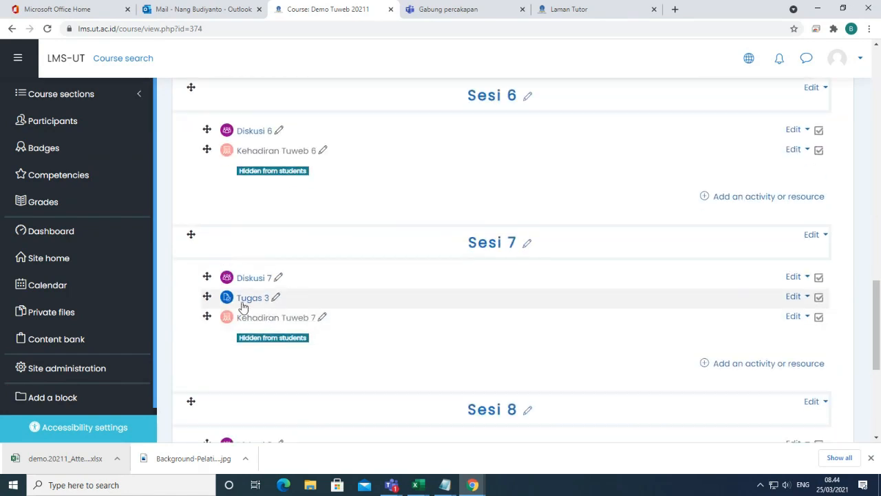
scroll(492, 333, up, 10)
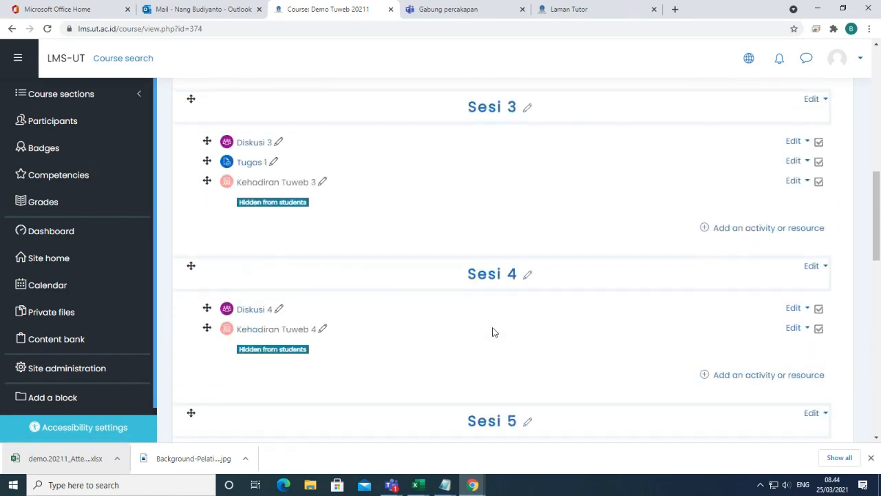
scroll(493, 332, up, 6)
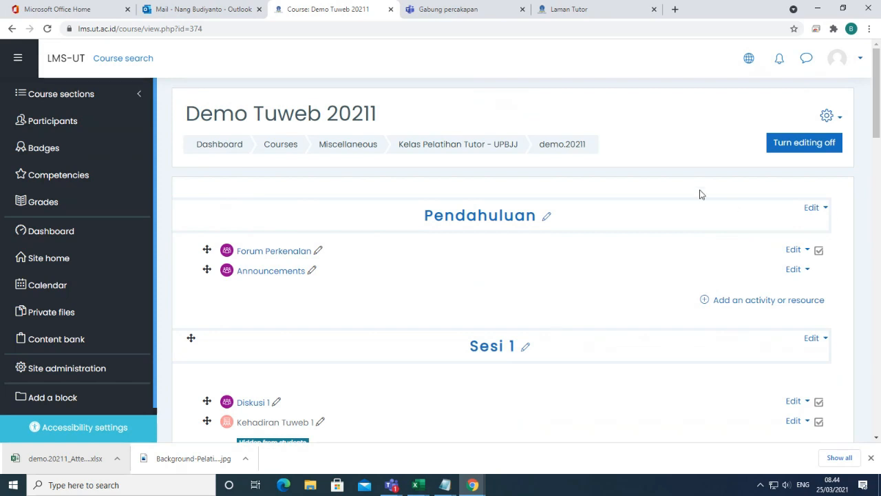
Step: Switch course editing off and on again, and open the Pendahuluan section for editing
click(816, 150)
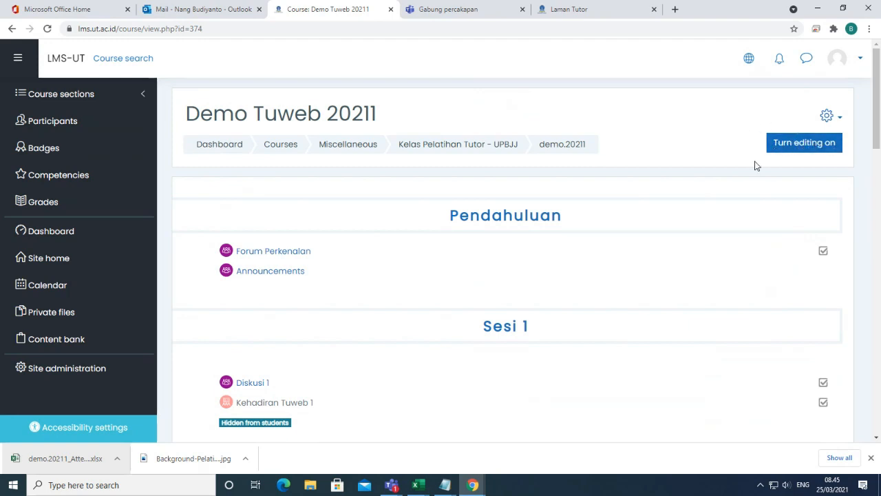
click(815, 144)
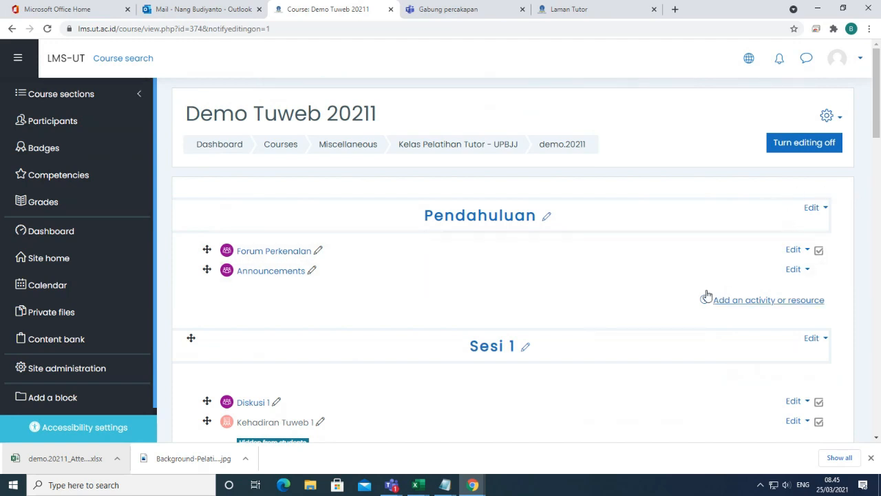
scroll(680, 291, down, 1)
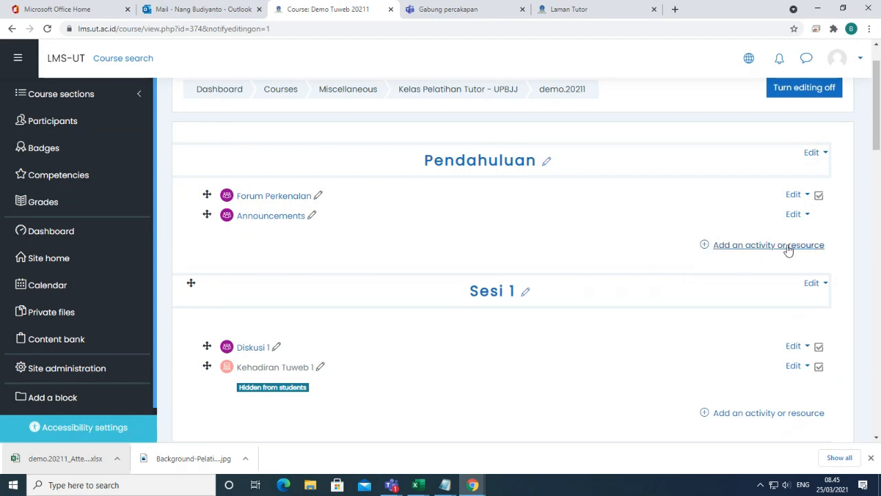
click(811, 153)
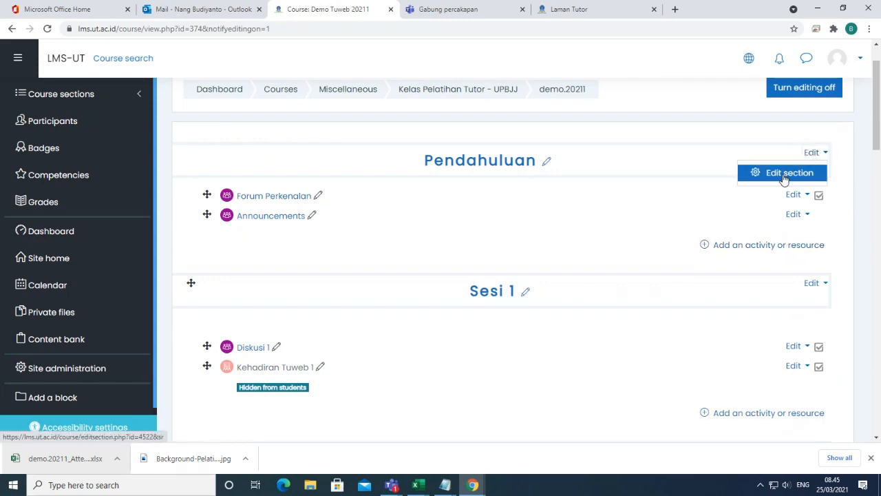
click(783, 176)
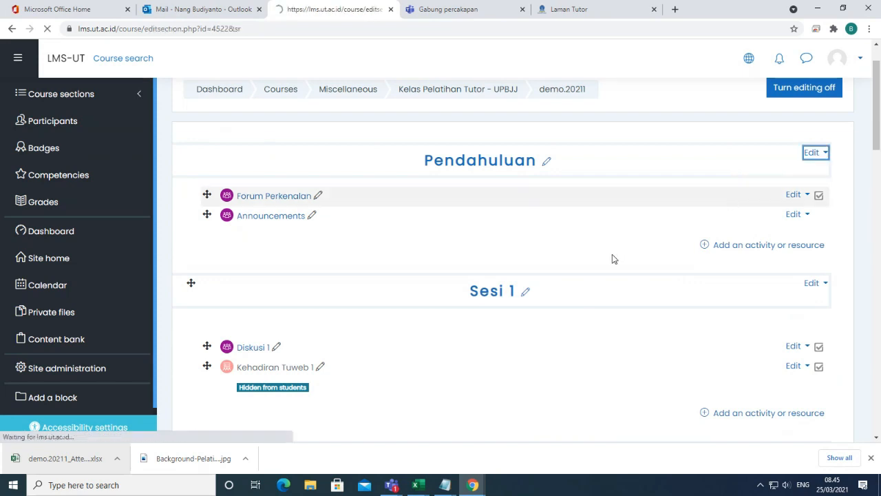
Step: Write the Pendahuluan section's summary with the separate lines "Pengenalan", "diskripsi" and "aturan2"
scroll(518, 427, down, 3)
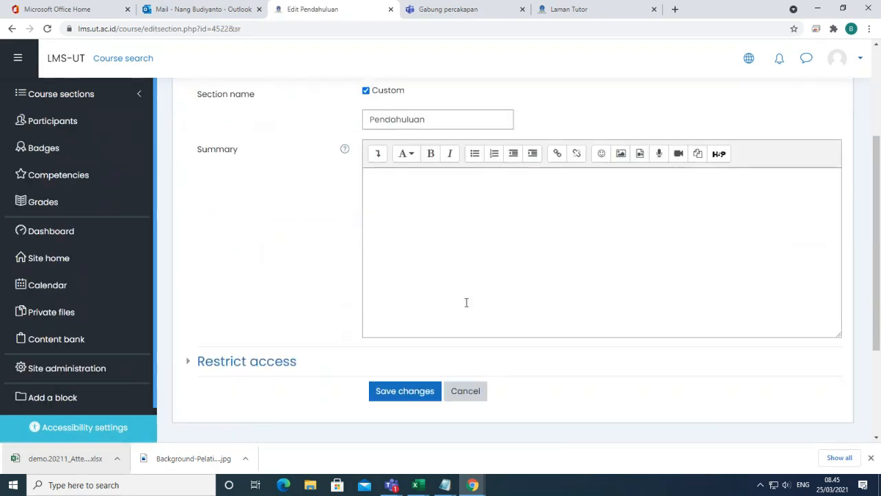
click(429, 211)
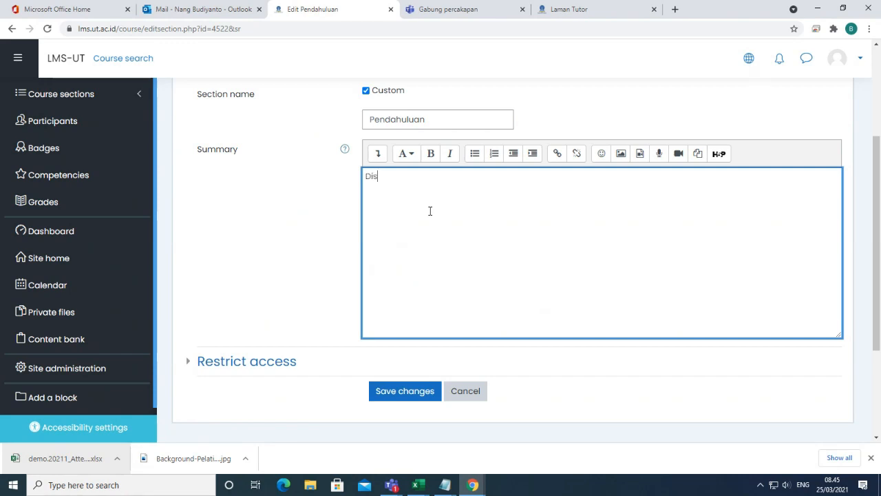
key(BackSpace)
key(BackSpace)
key(BackSpace)
text(Pengena)
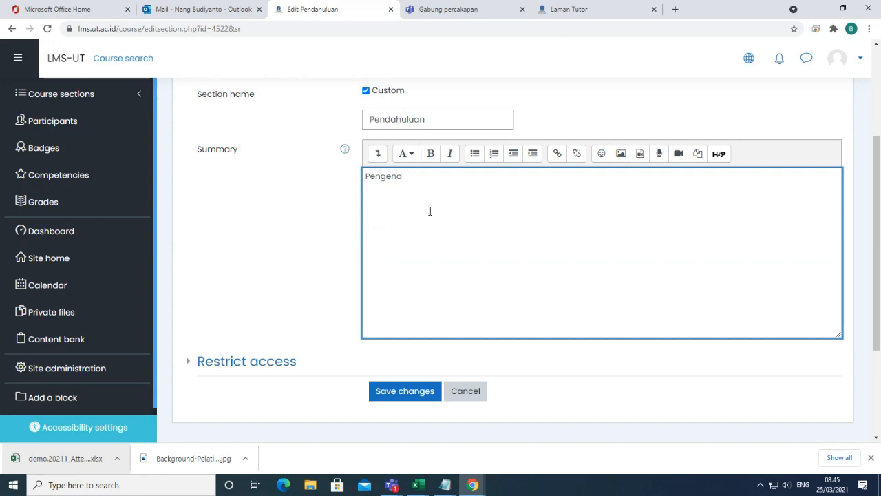
text(lan)
key(Return)
text(diskripsi)
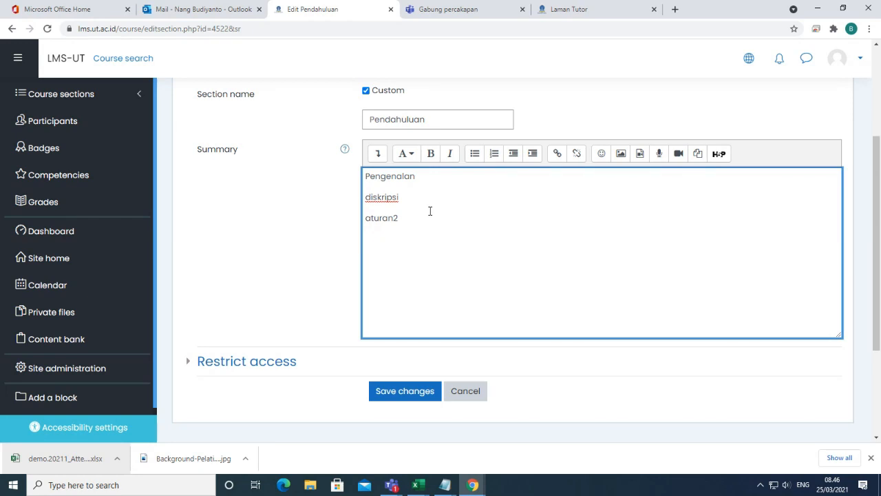
Step: Add "jadwal/pengumuman" as the last line of the section summary
text(jadwalan/pengumuman)
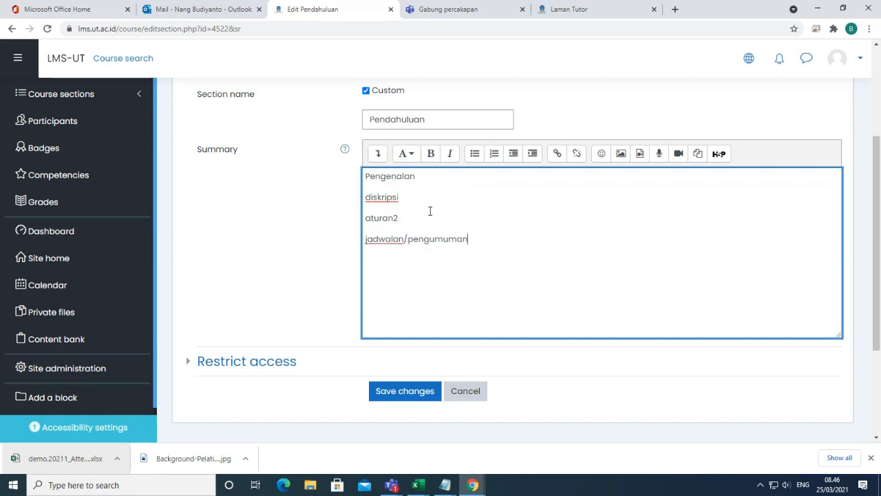
key(Return)
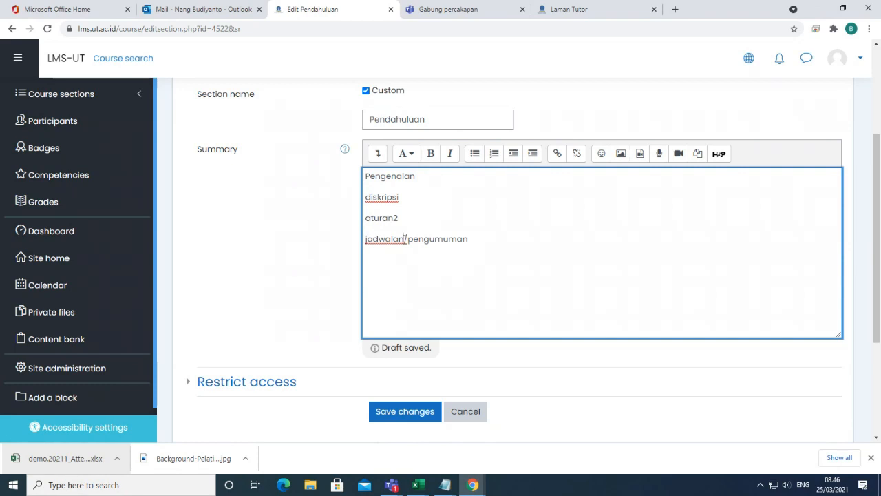
key(BackSpace)
key(BackSpace)
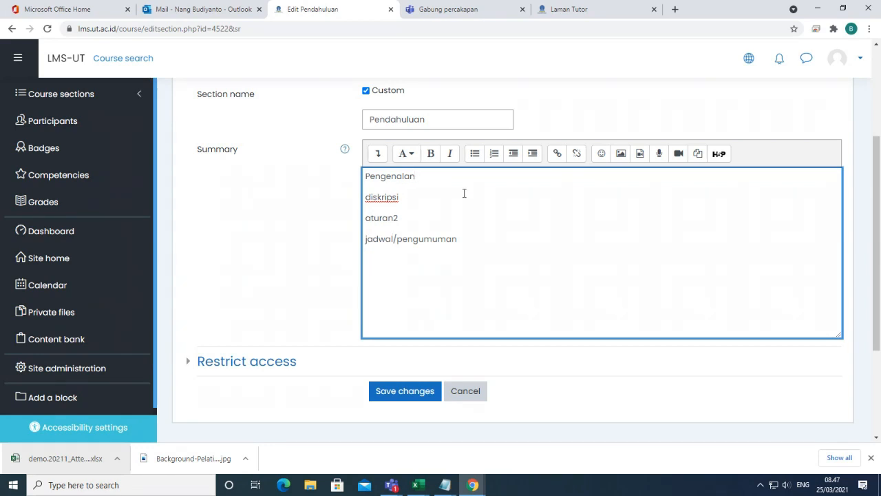
Step: Insert an empty line below "Pengenalan" in the summary and start a video recording there, allowing microphone and camera access
key(Return)
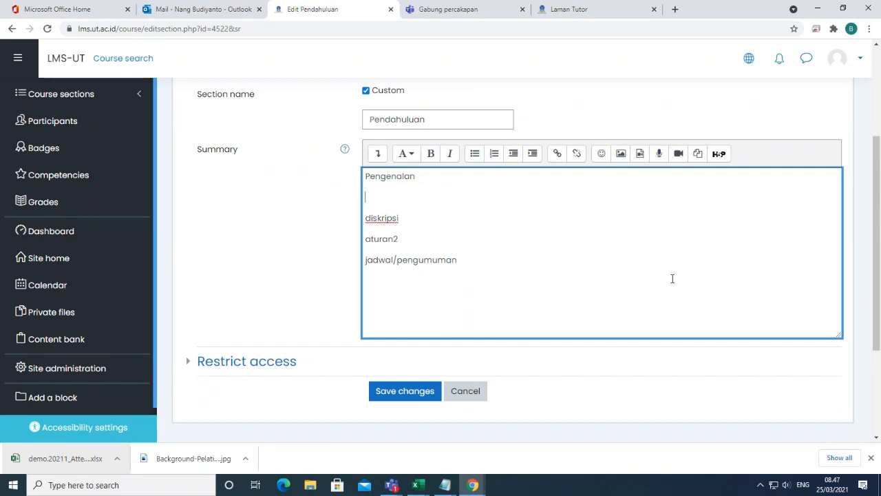
click(679, 155)
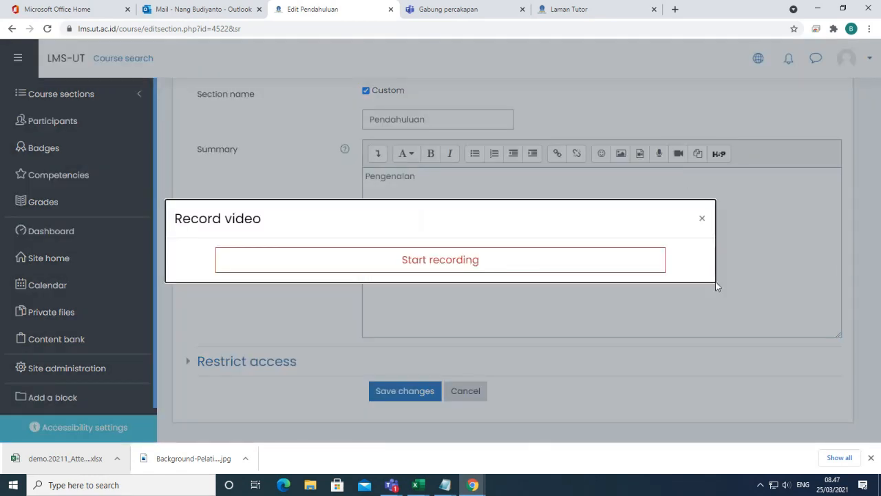
click(446, 266)
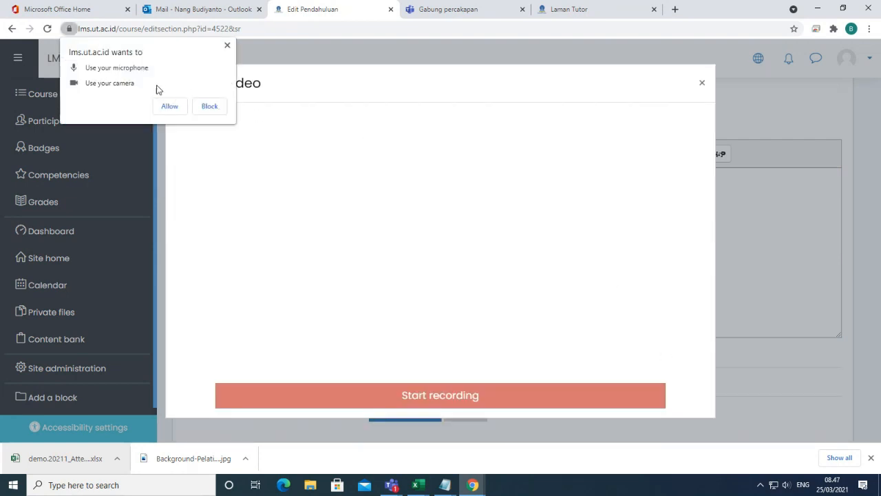
click(170, 107)
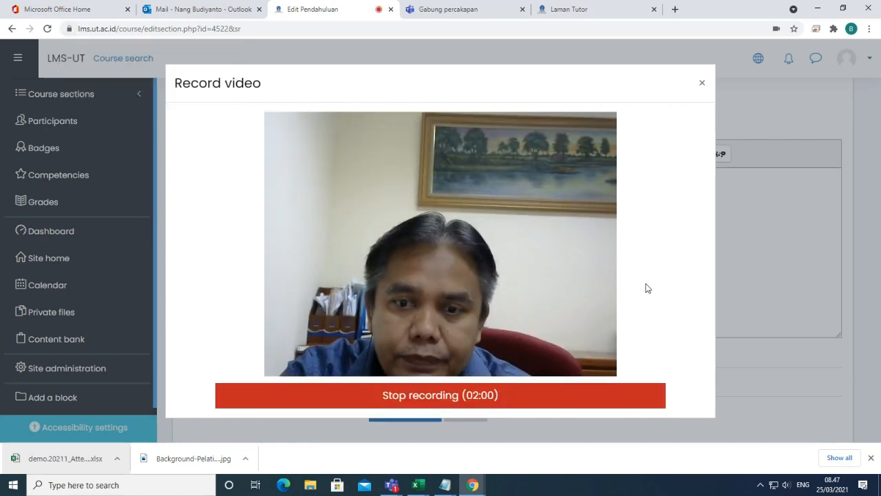
Step: Retake the introduction video as a new short recording and play it back
click(465, 401)
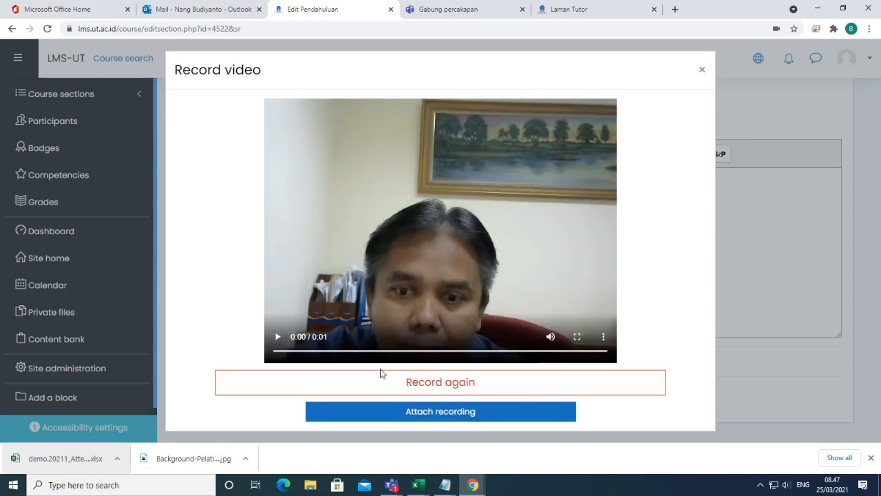
click(449, 392)
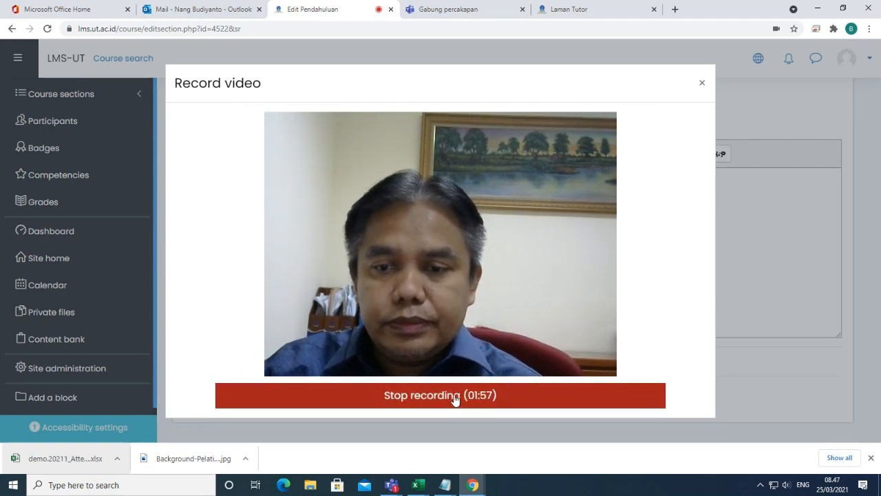
click(455, 395)
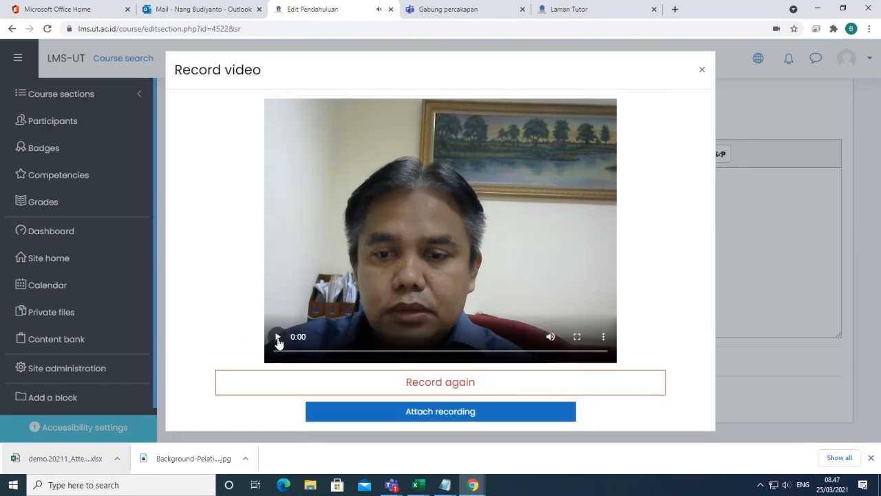
click(278, 338)
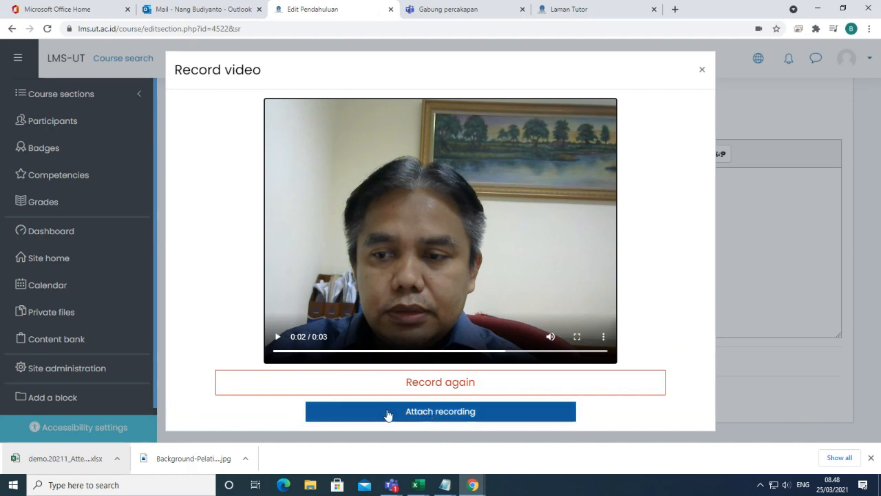
Step: Attach the recording below "Pengenalan" in the summary and save the section changes
click(433, 413)
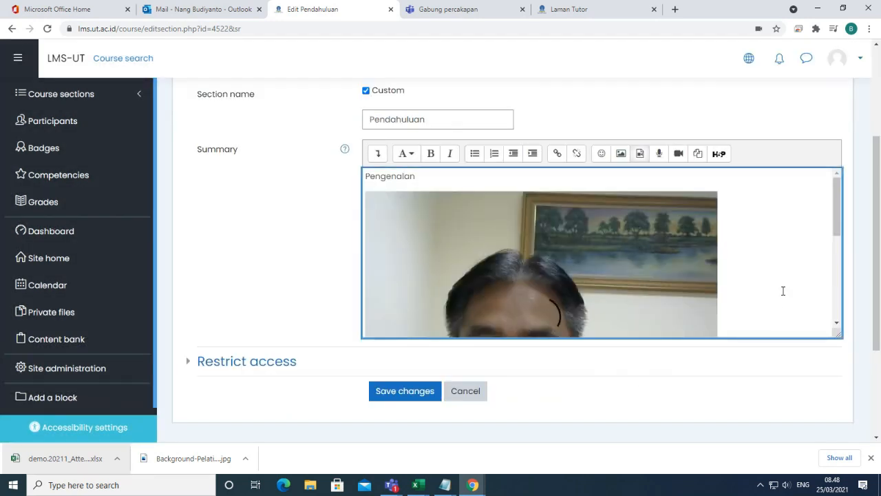
scroll(783, 291, down, 3)
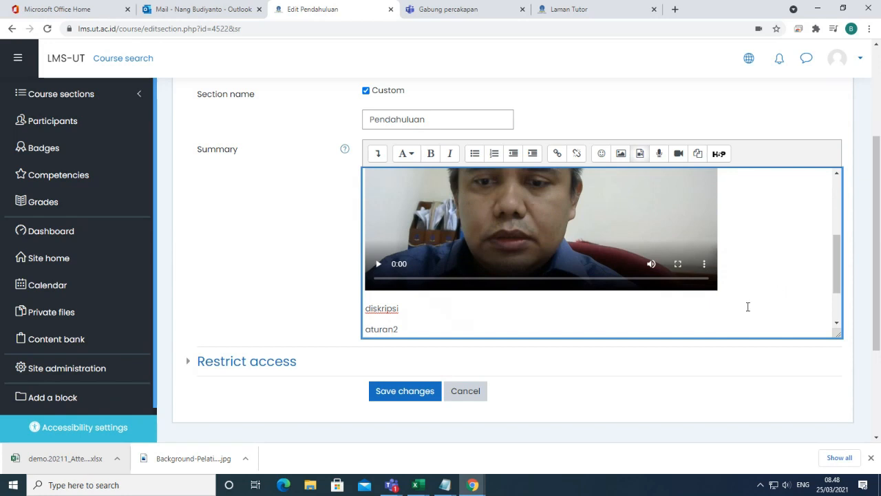
click(403, 392)
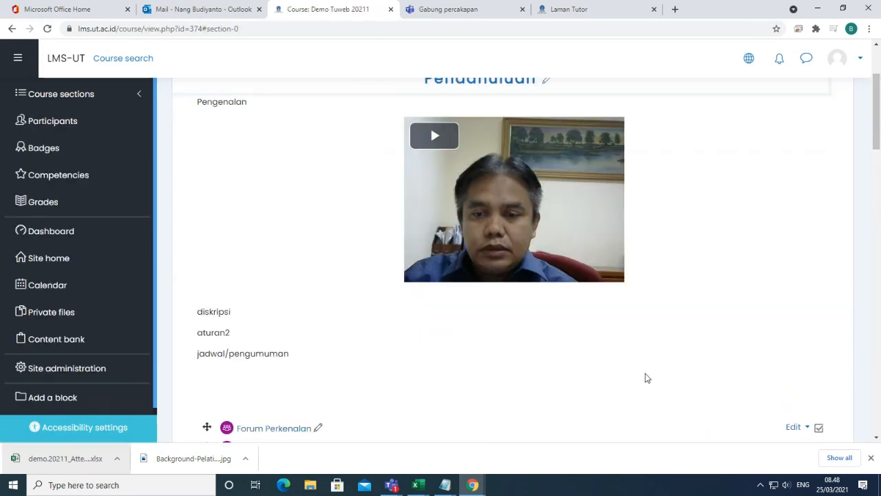
Step: Reopen the Pendahuluan section for editing and switch its summary to the HTML source view
scroll(645, 378, up, 2)
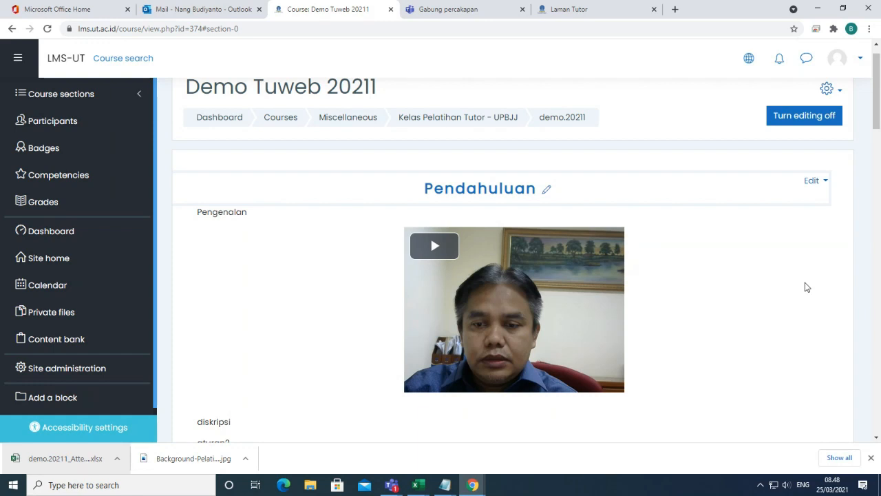
scroll(719, 327, down, 2)
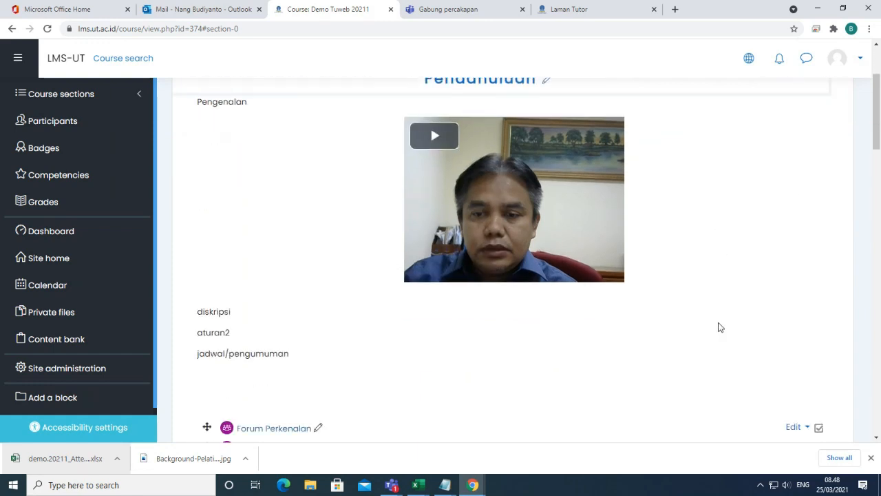
scroll(719, 327, down, 4)
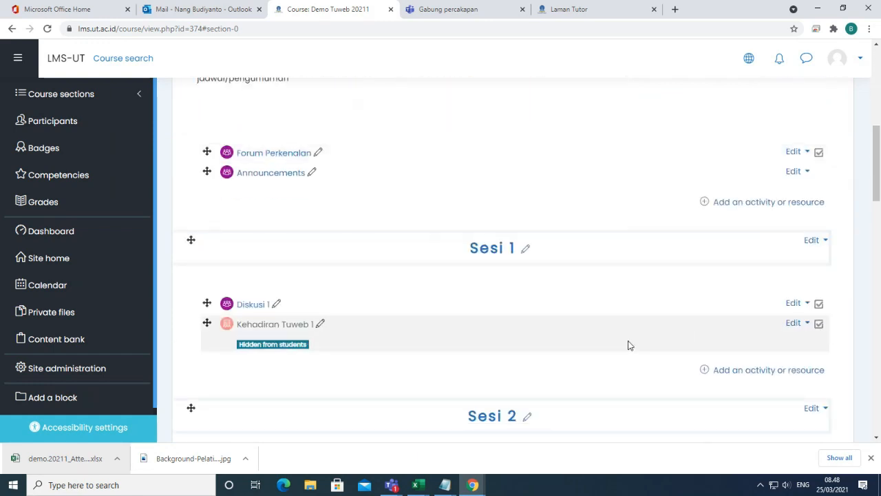
scroll(628, 345, up, 2)
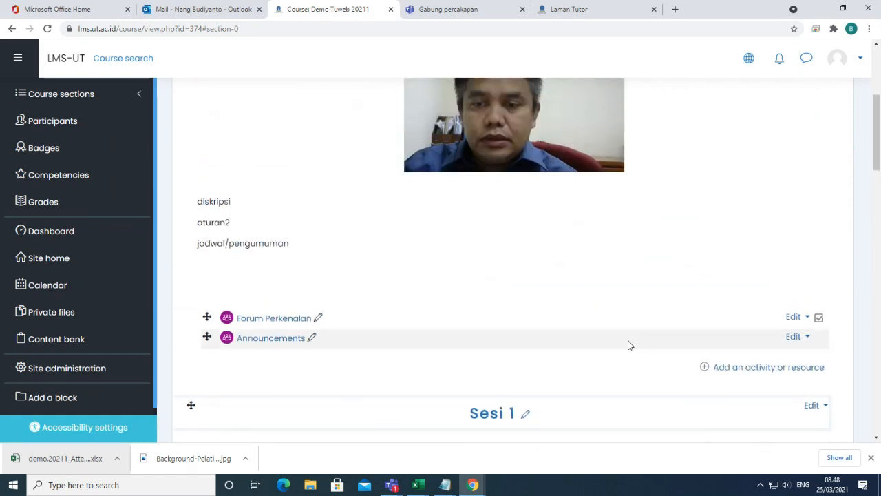
scroll(647, 340, up, 2)
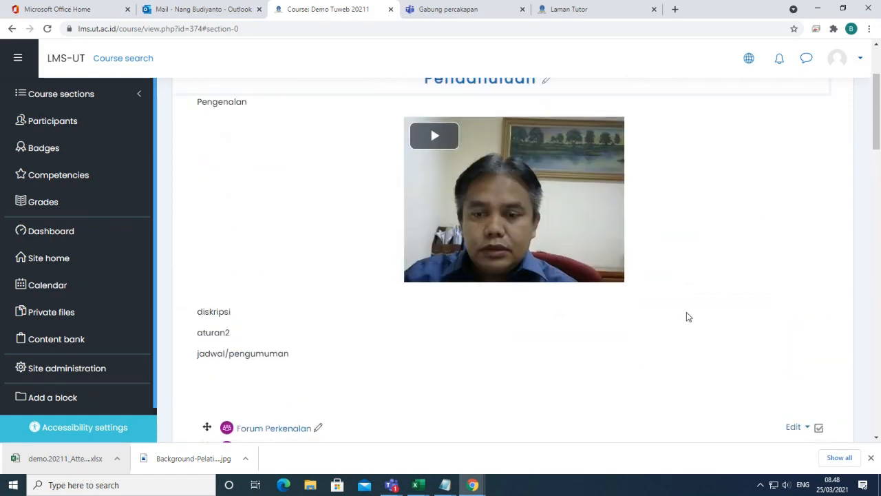
scroll(716, 276, up, 2)
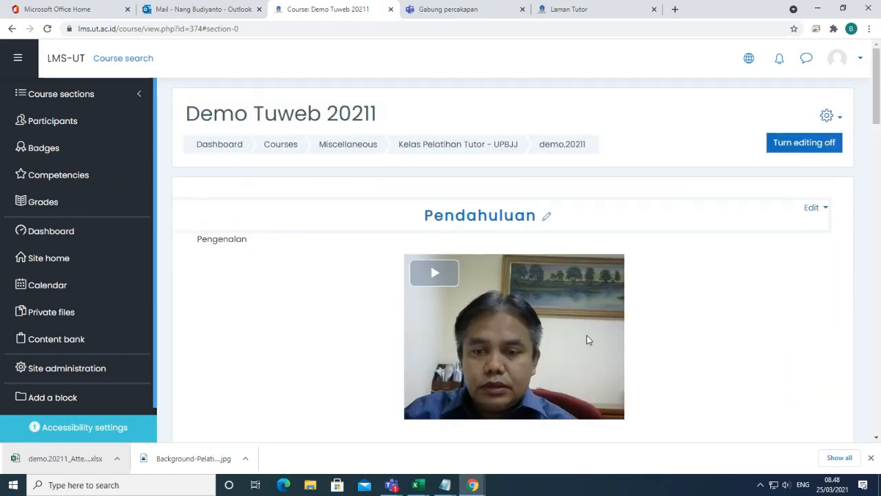
click(809, 208)
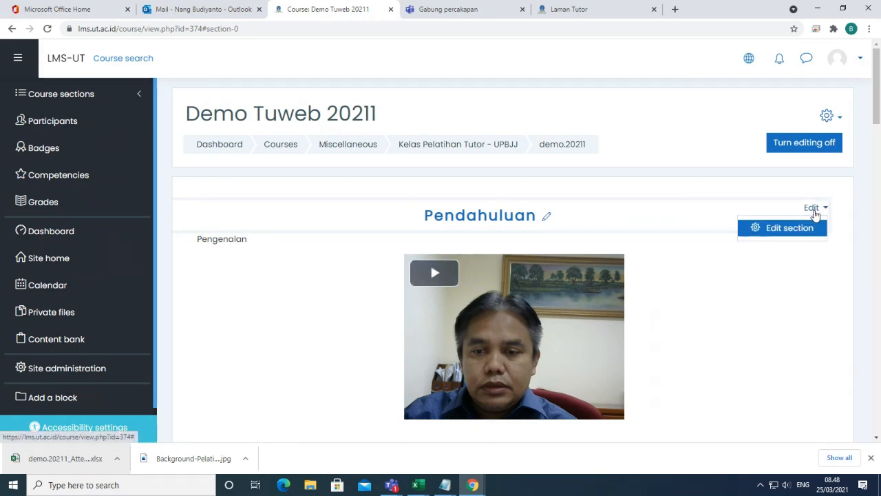
click(779, 232)
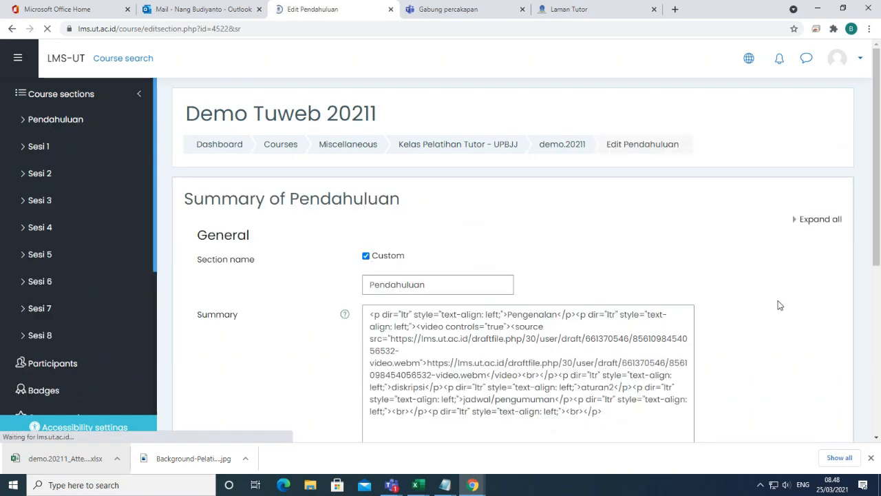
scroll(742, 333, down, 2)
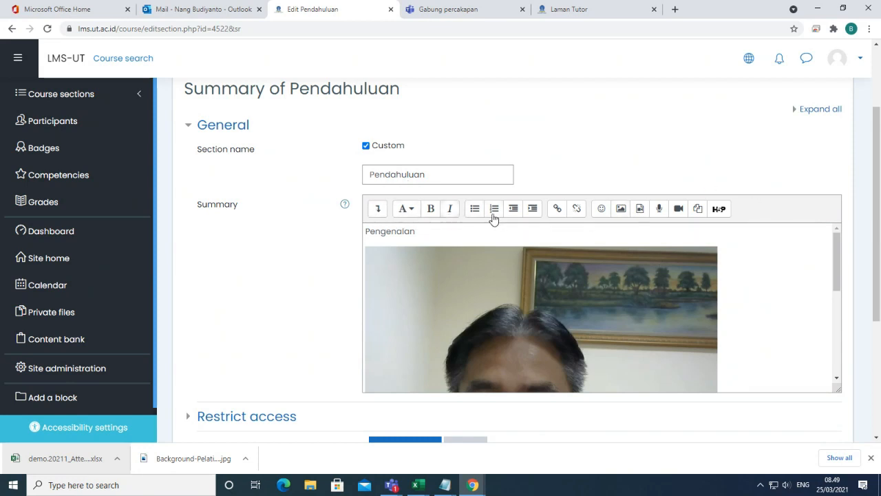
click(380, 210)
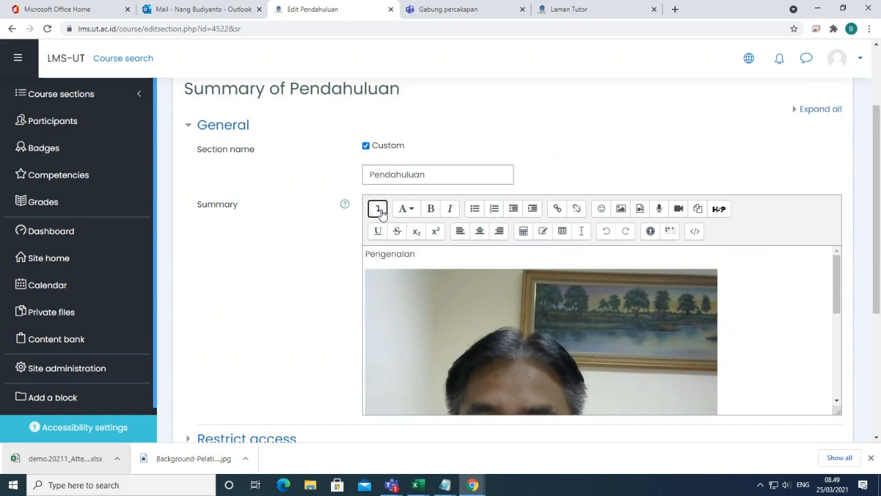
click(695, 235)
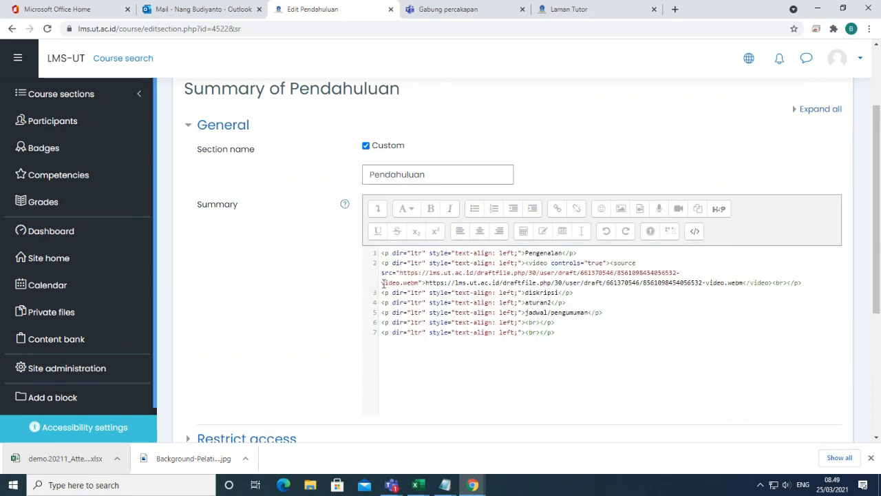
Step: Delete the whole video paragraph from the summary's HTML code and save the section changes
drag(382, 282, 439, 286)
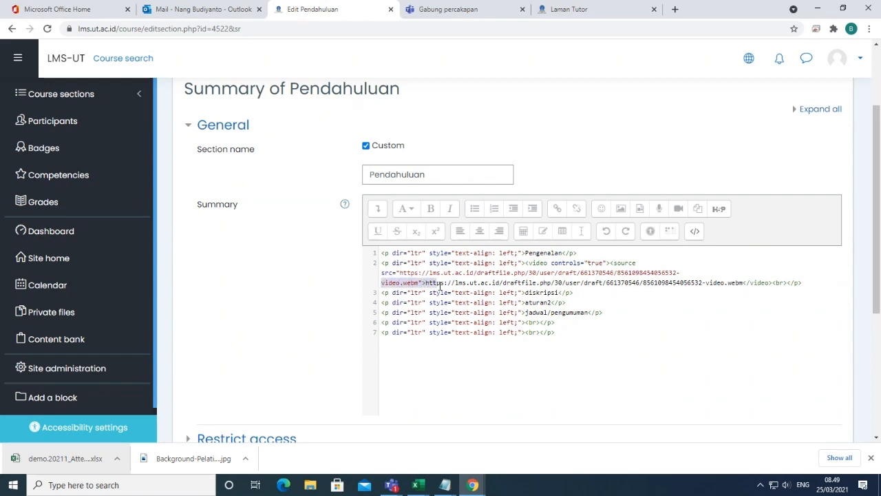
click(382, 265)
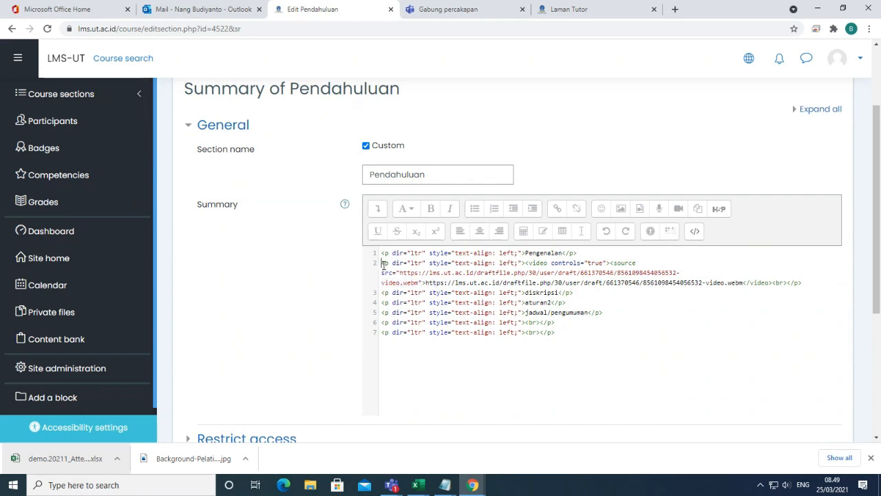
drag(384, 264, 805, 284)
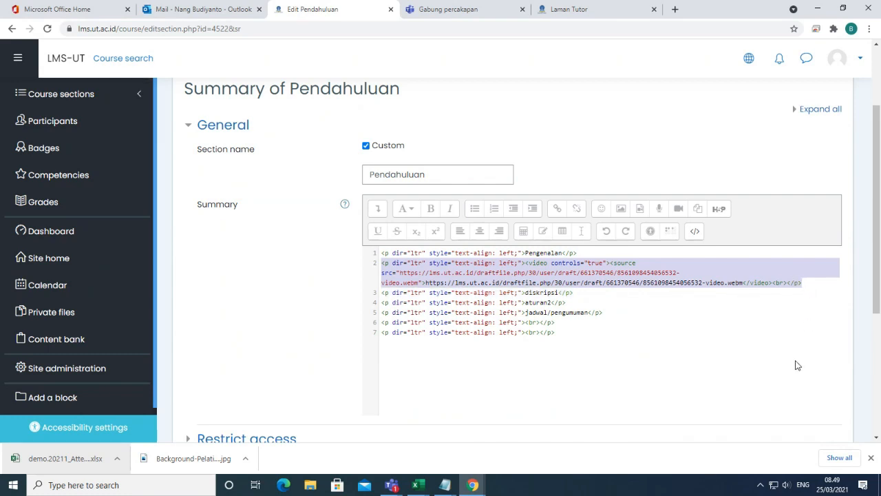
key(BackSpace)
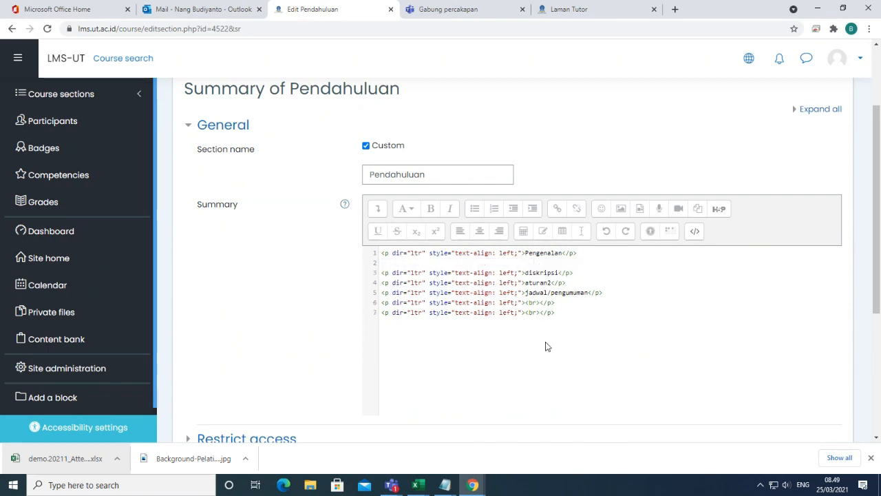
scroll(547, 346, down, 4)
click(405, 237)
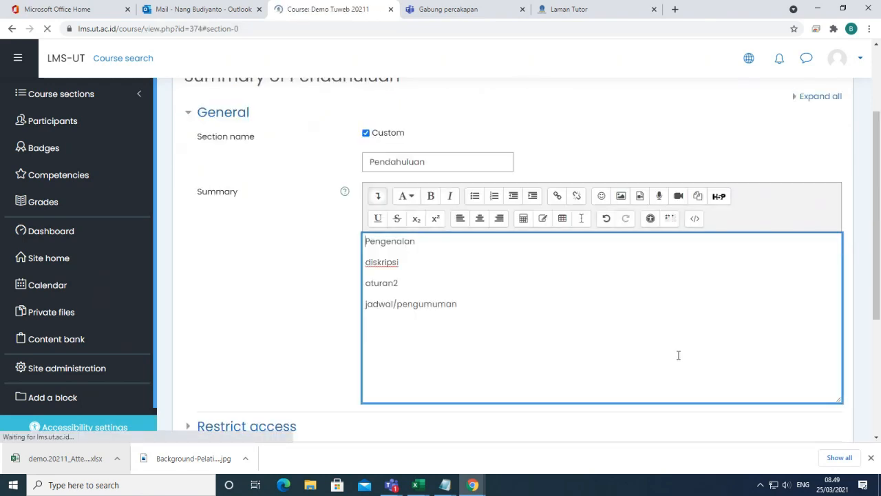
Step: Open the Pendahuluan section for editing once more, showing its summary text
scroll(383, 325, up, 2)
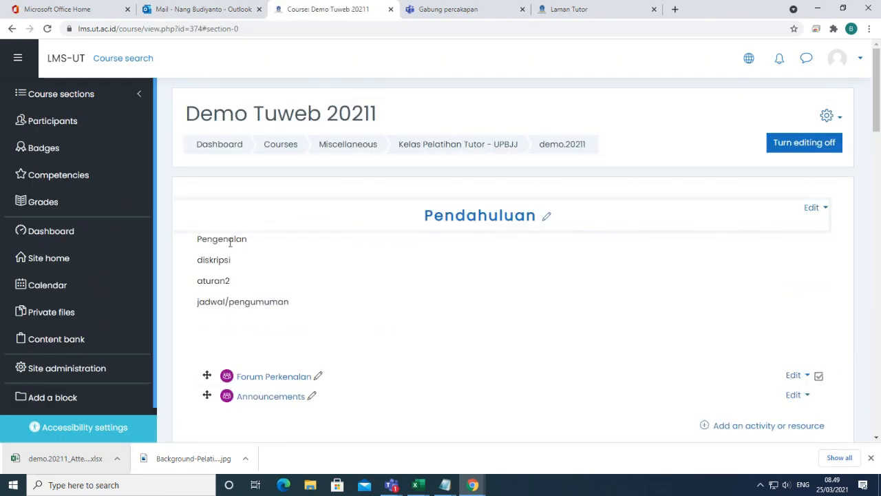
click(825, 208)
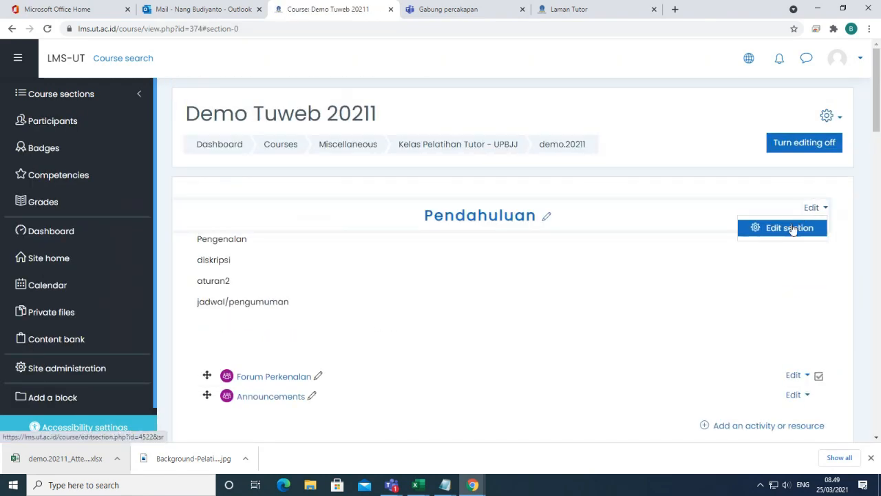
click(792, 227)
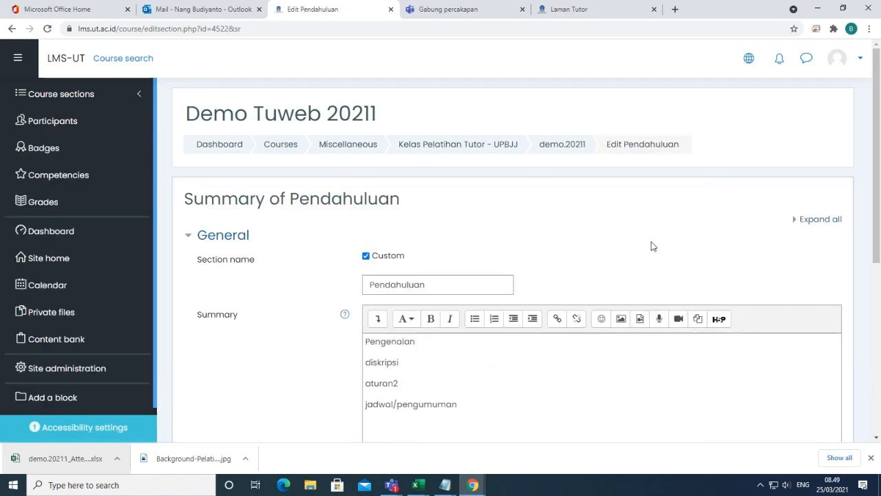
scroll(651, 244, down, 2)
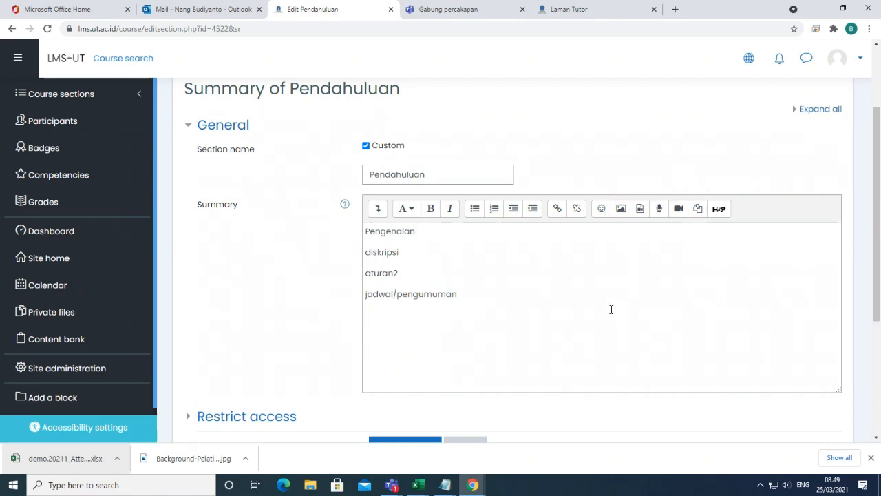
Step: Start inserting an uploaded video into the section summary and browse the Downloads folder for a file
click(640, 208)
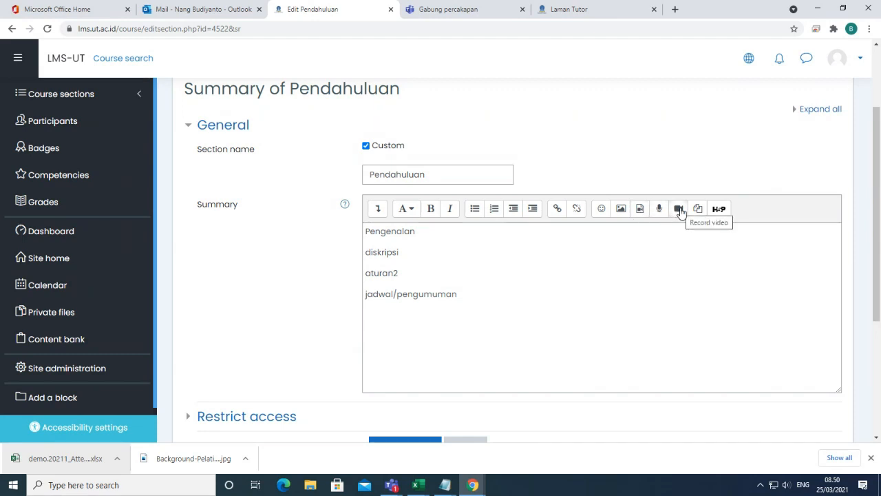
click(641, 216)
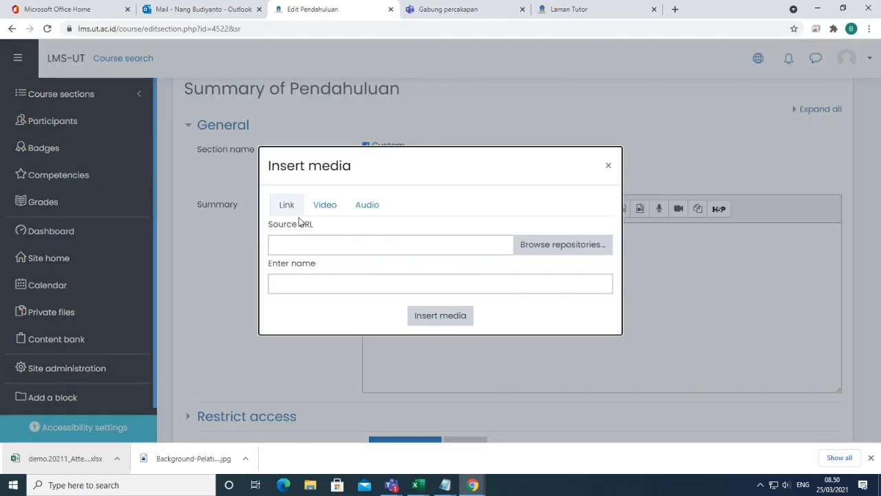
click(327, 209)
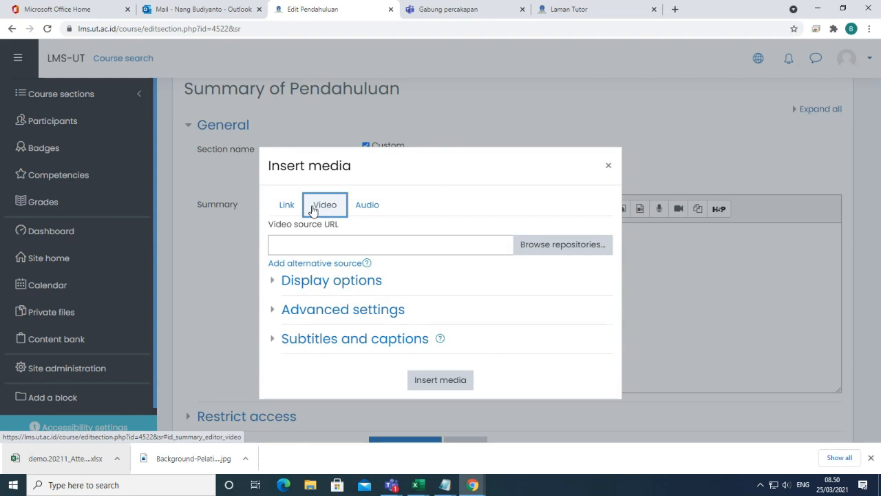
click(579, 248)
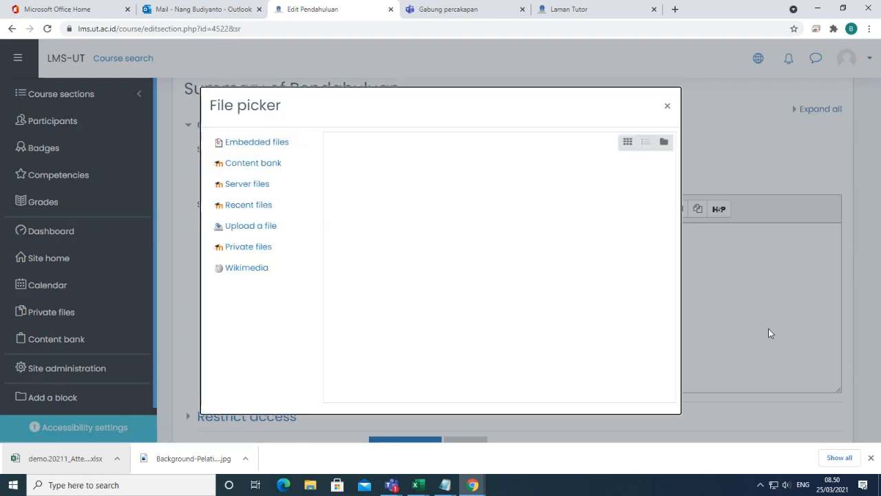
click(258, 228)
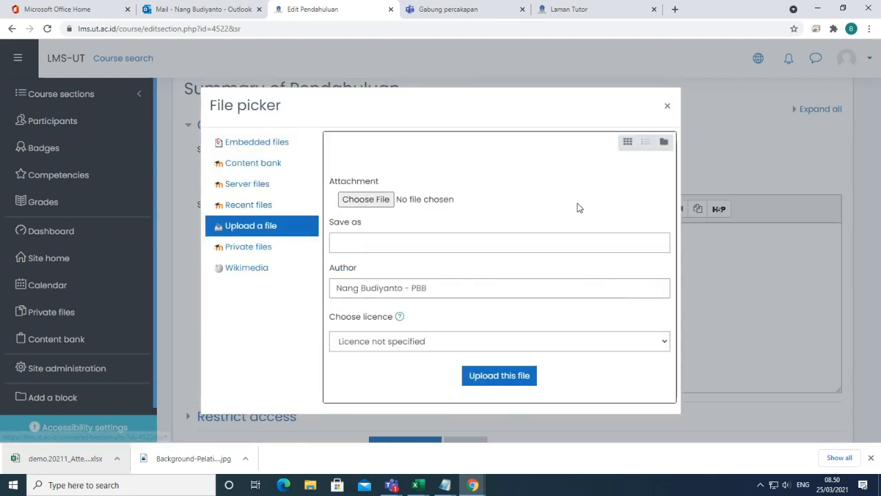
click(368, 199)
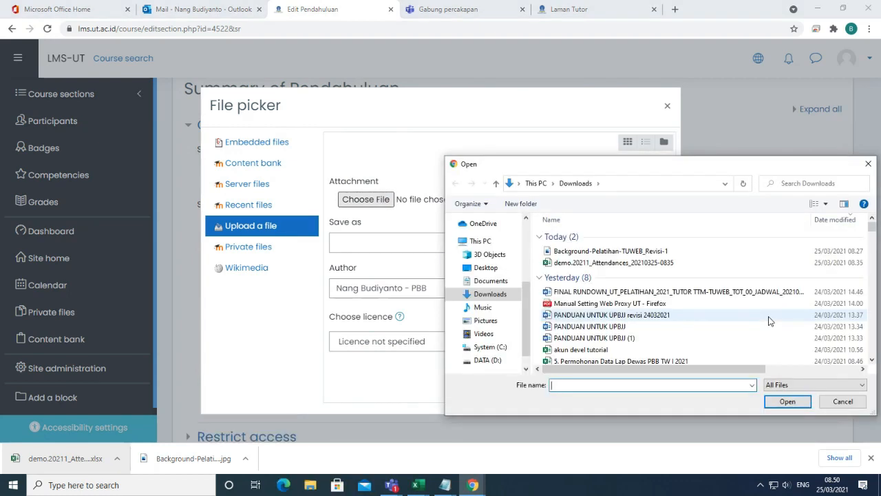
scroll(769, 321, down, 2)
scroll(768, 316, up, 2)
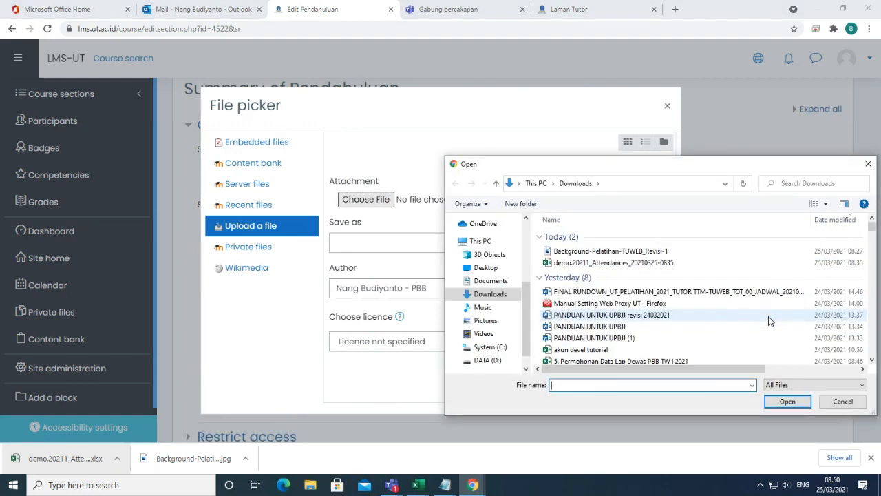
Step: Cancel the video upload and leave the Pendahuluan section's editing form without saving
click(857, 406)
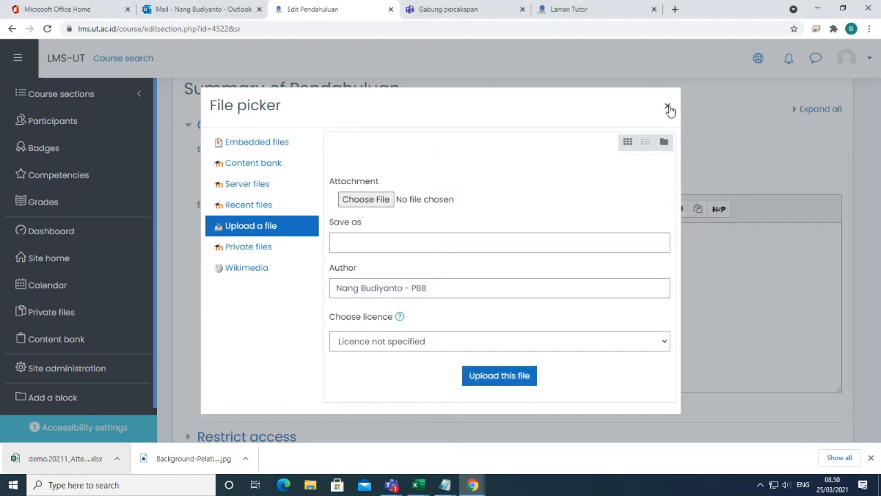
click(668, 109)
click(606, 166)
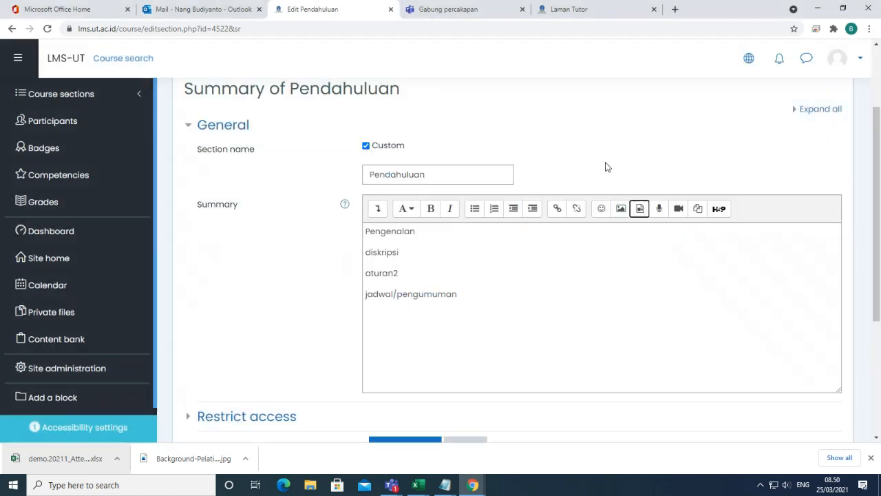
scroll(764, 351, down, 2)
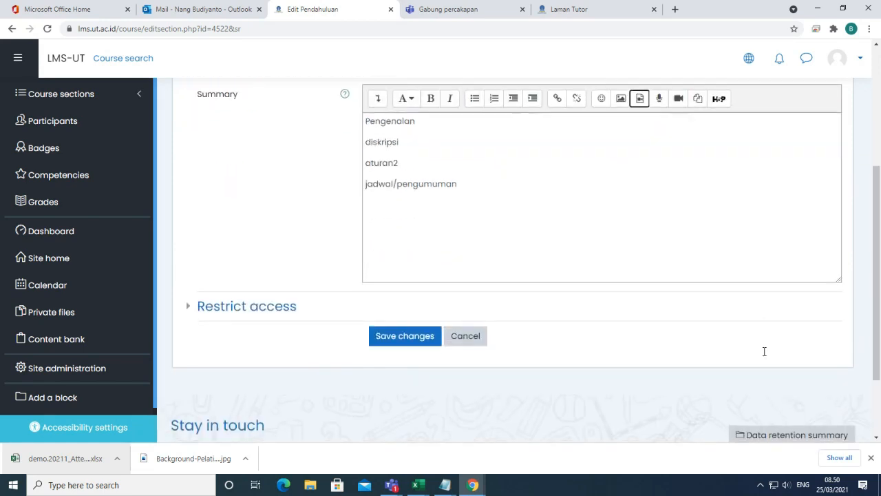
click(466, 336)
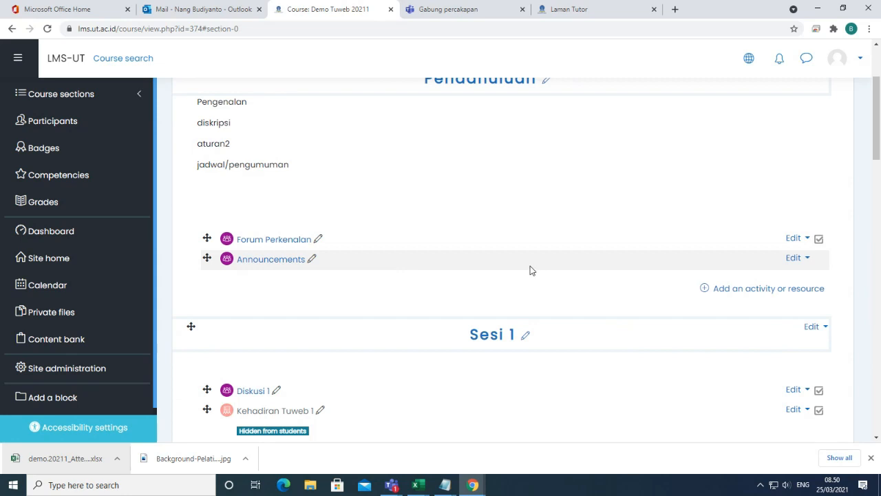
Step: View the Forum Perkenalan page and open the forum's settings for editing from the course page
click(269, 245)
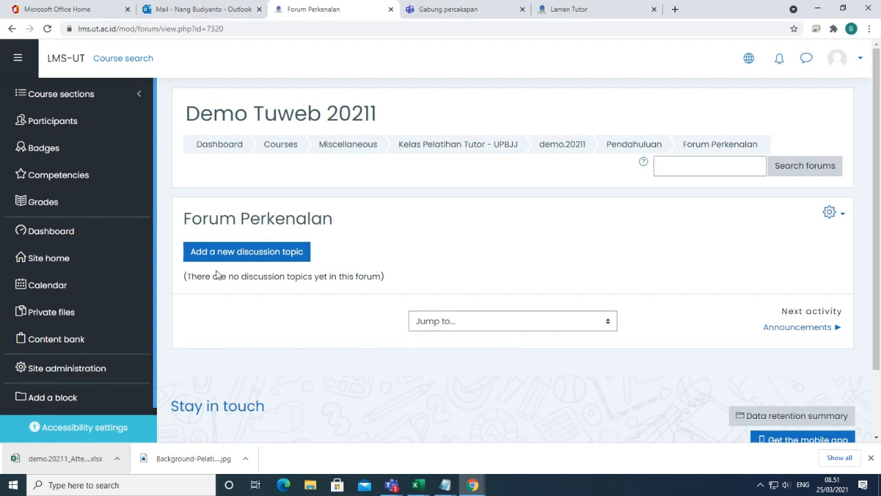
click(10, 31)
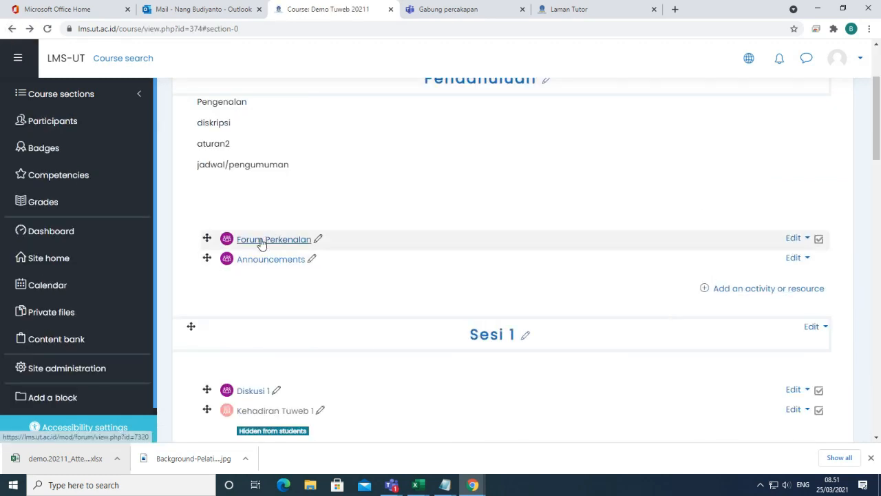
click(798, 239)
click(771, 257)
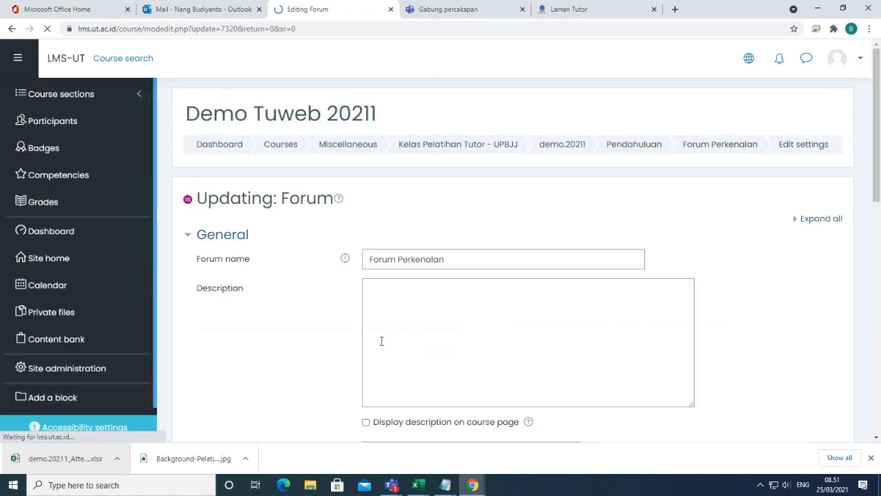
Step: Enter the forum description "Silakan mahasiswa saling bernalan, dengan menyebutkan nama...." and save it, returning to the course
scroll(381, 341, down, 2)
click(579, 248)
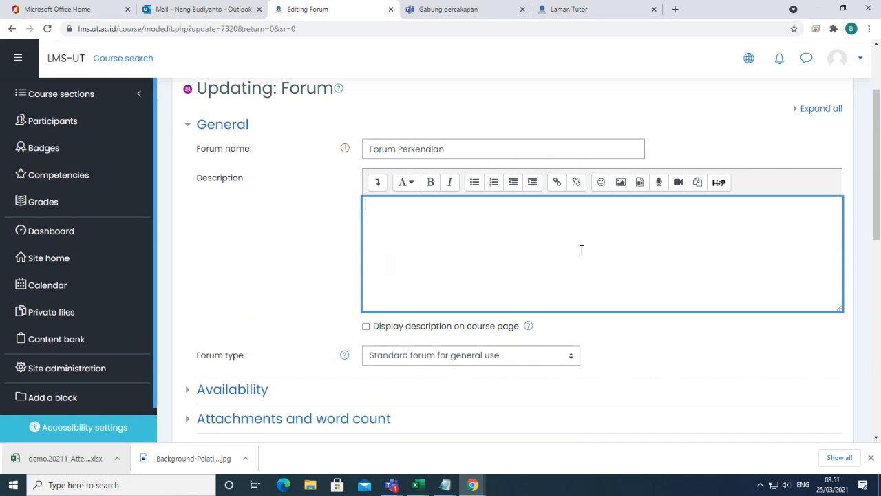
text(Silakan mahasiswa sali)
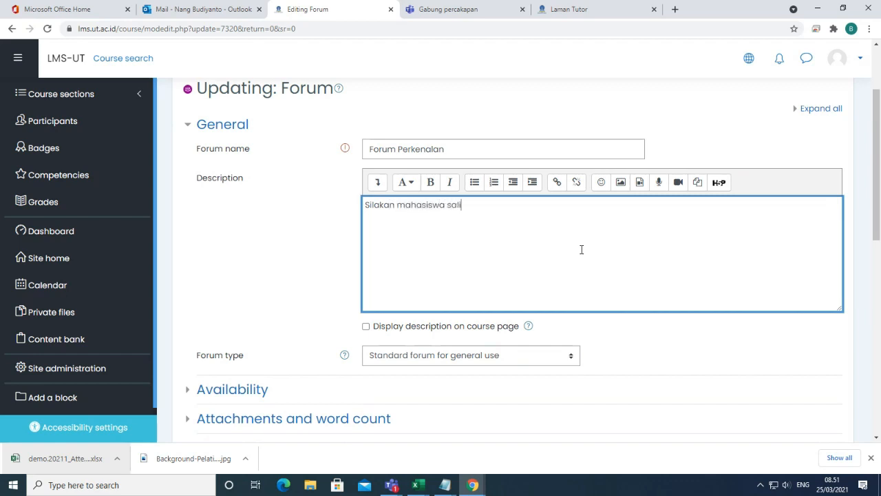
text(ng ber)
text(nalo)
text(, de)
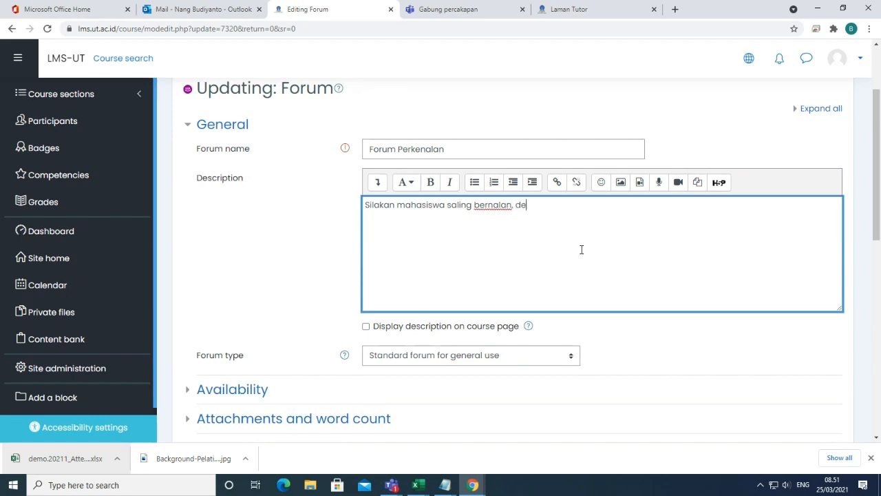
text(ngan menyebutkan nama)
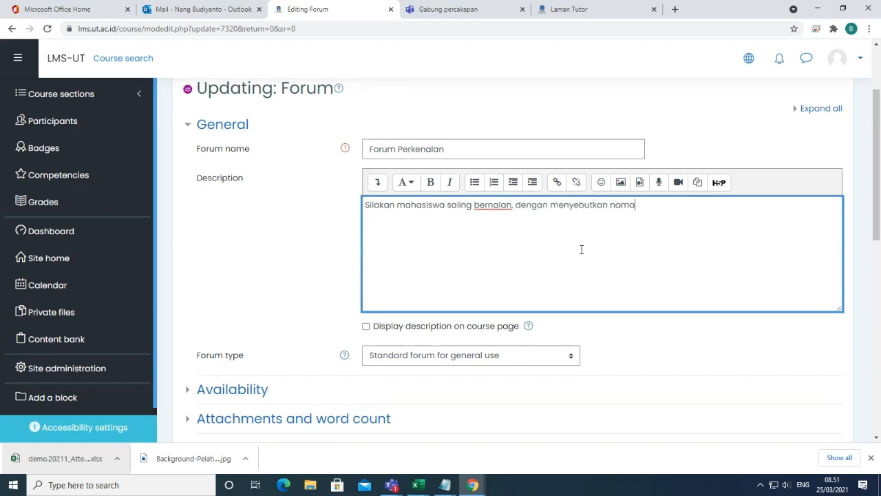
text(...)
scroll(649, 363, down, 6)
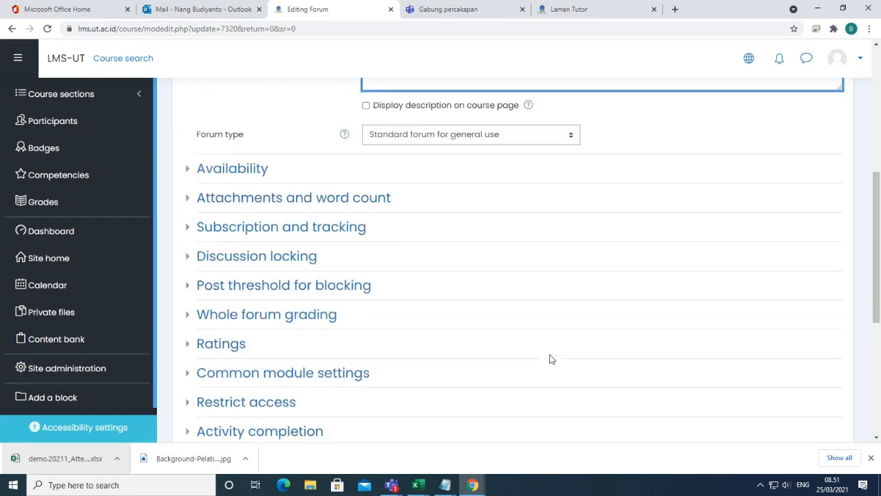
click(418, 356)
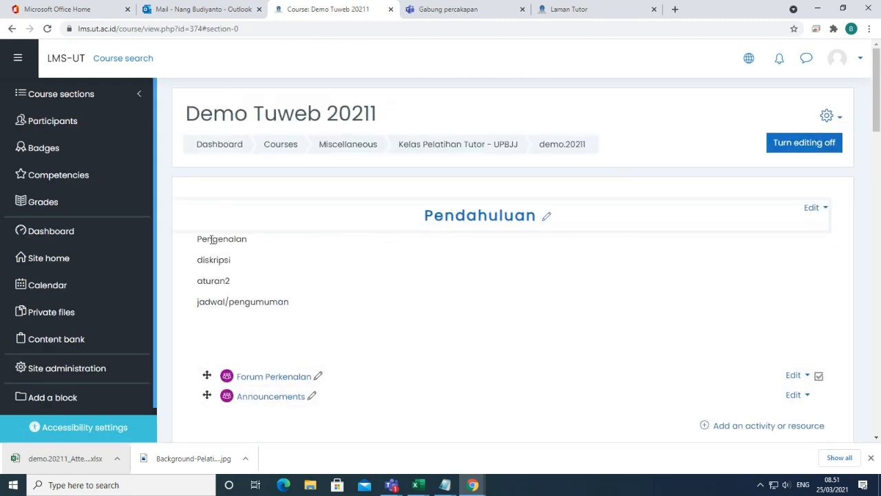
Step: Check the description on the Forum Perkenalan page and return to the demo.20211 course page
click(277, 265)
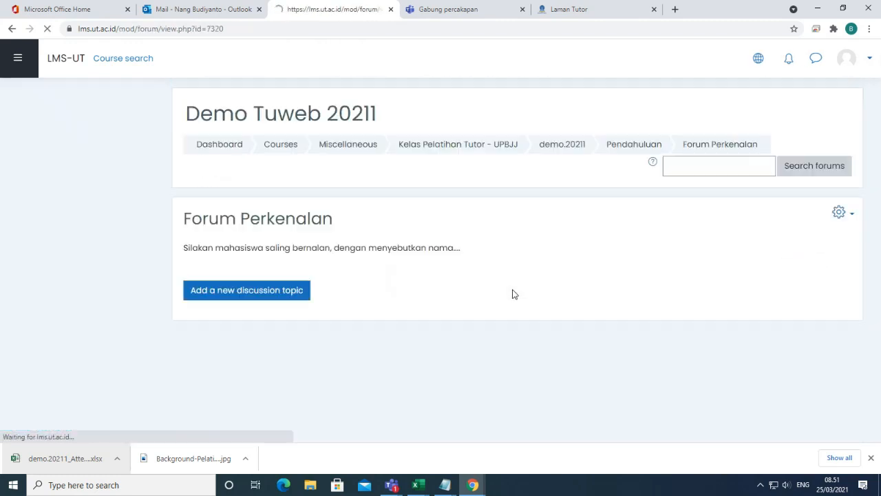
drag(185, 245, 517, 257)
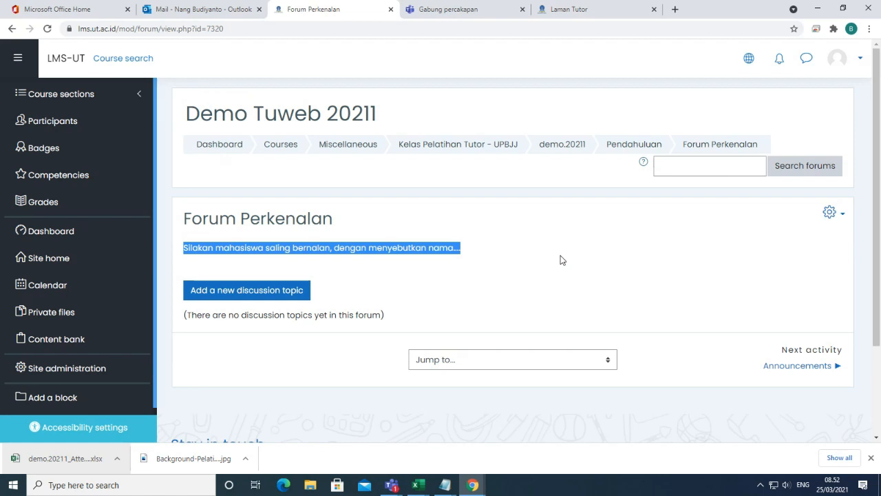
click(570, 144)
Step: Start adding a new File resource to the Pendahuluan section
scroll(551, 311, down, 2)
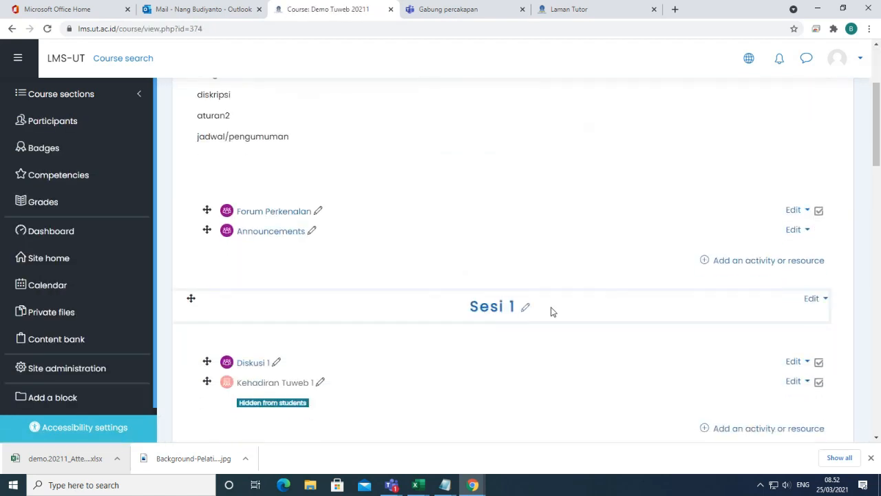
scroll(606, 327, down, 1)
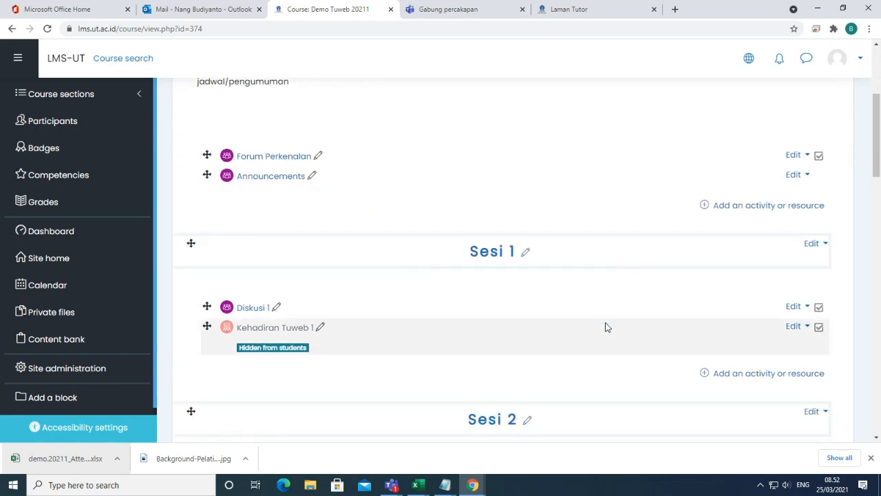
scroll(605, 327, up, 3)
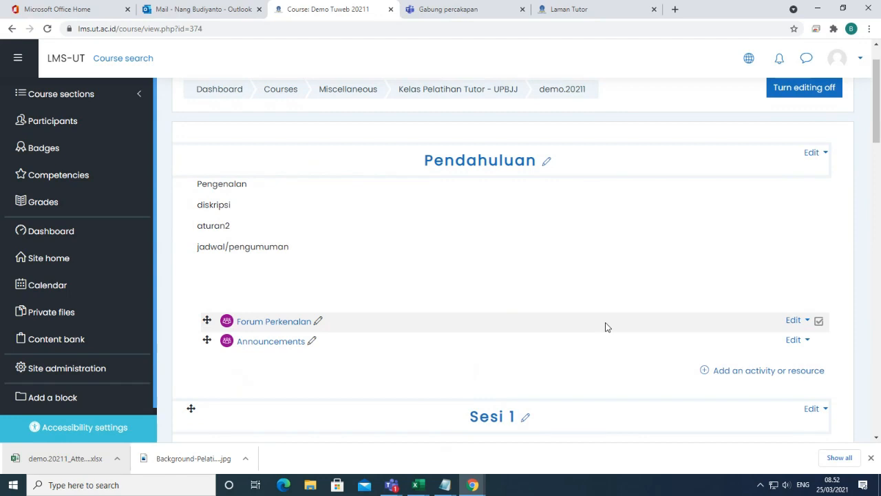
scroll(606, 327, down, 1)
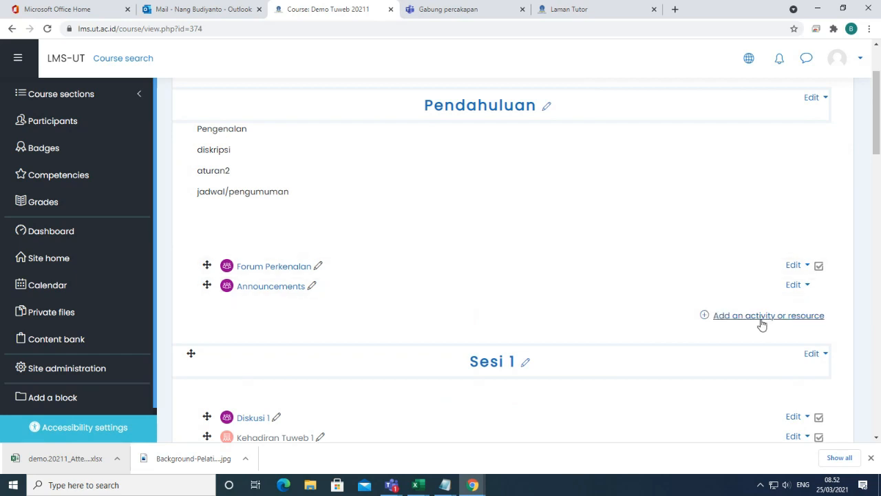
click(787, 318)
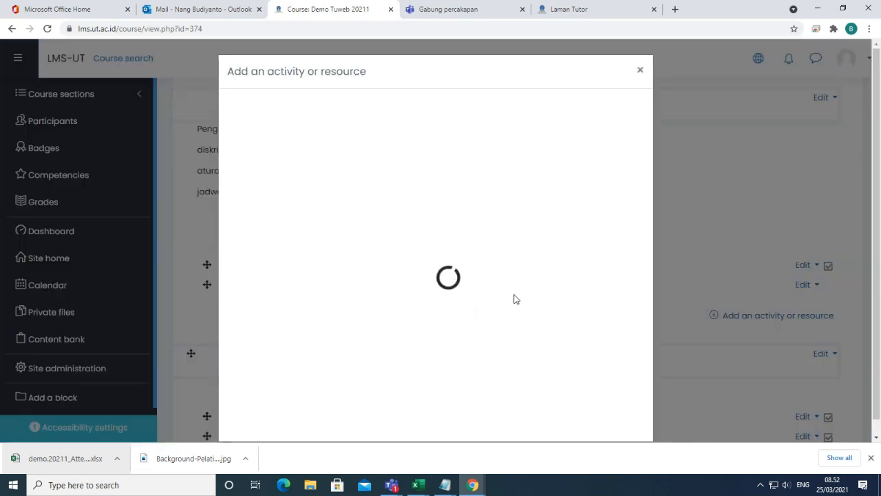
scroll(604, 394, down, 1)
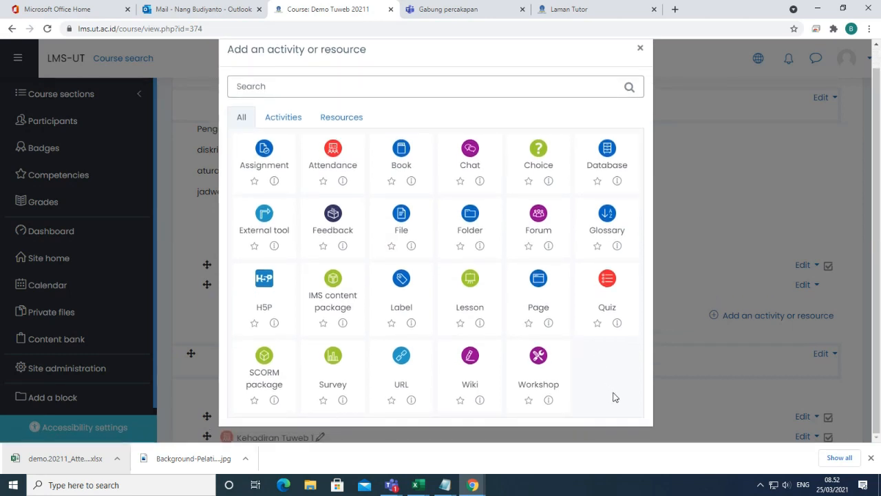
click(399, 219)
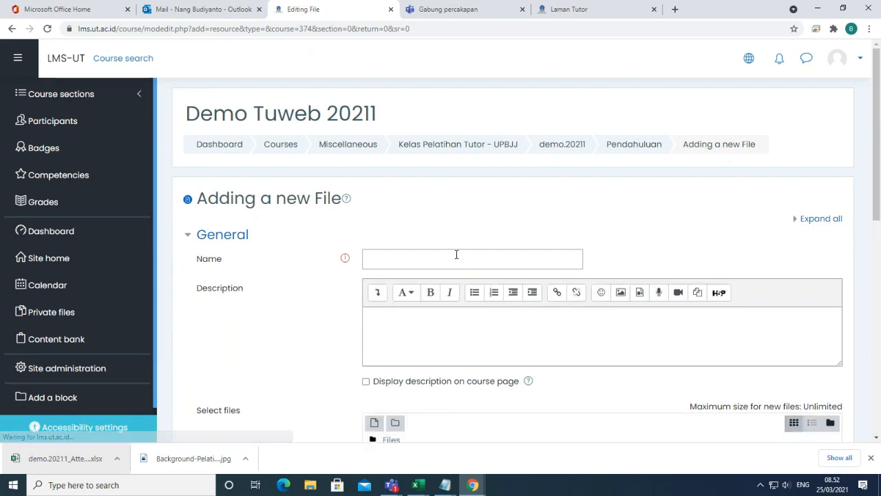
Step: Name the new file resource "RAT" and enter the description "Silakan pelajari file RAT ini"
click(457, 254)
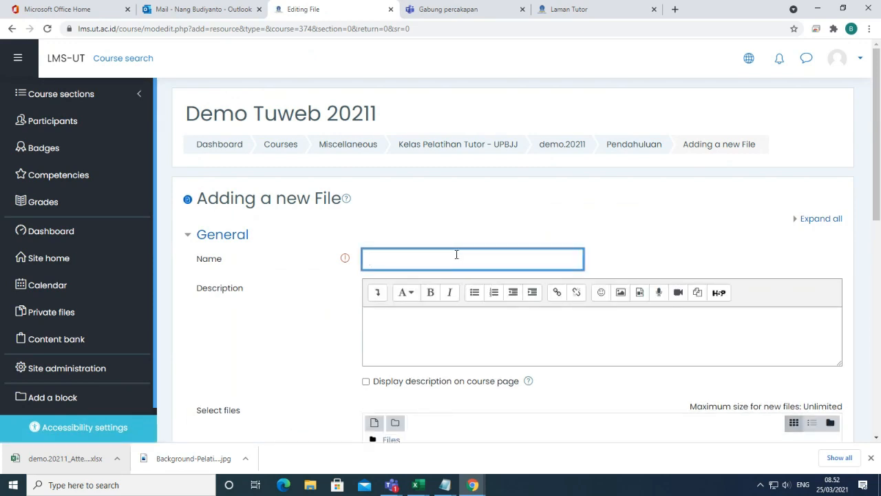
text(RAT)
scroll(449, 324, down, 3)
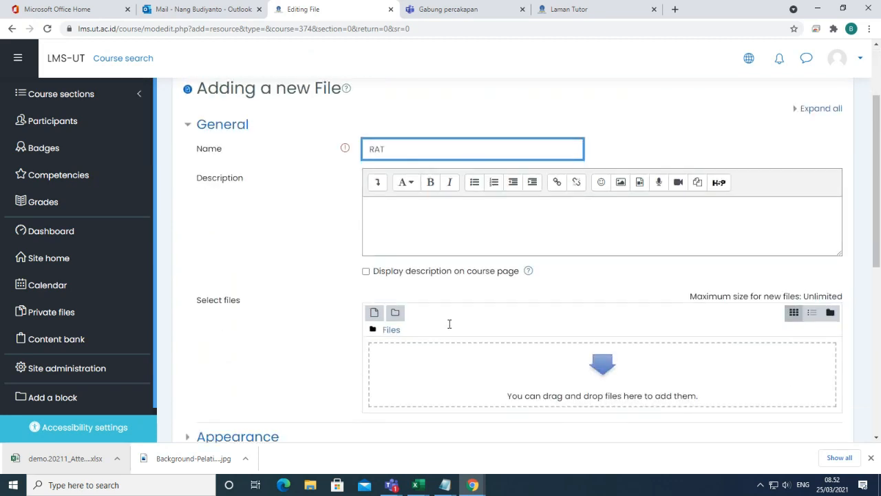
click(465, 218)
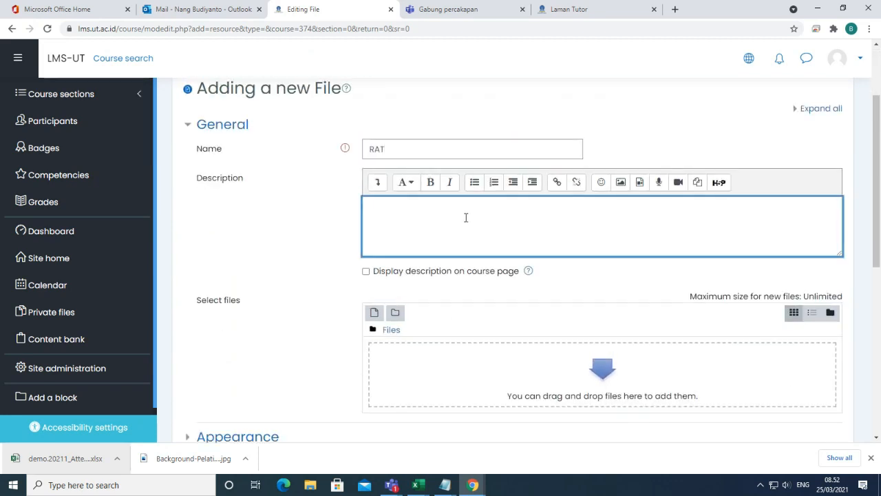
text(Si)
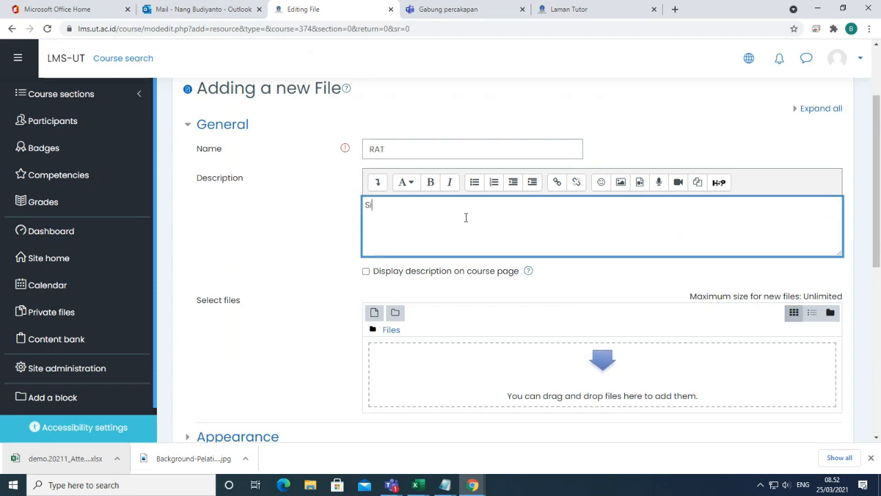
text(lakan pelajari RAT)
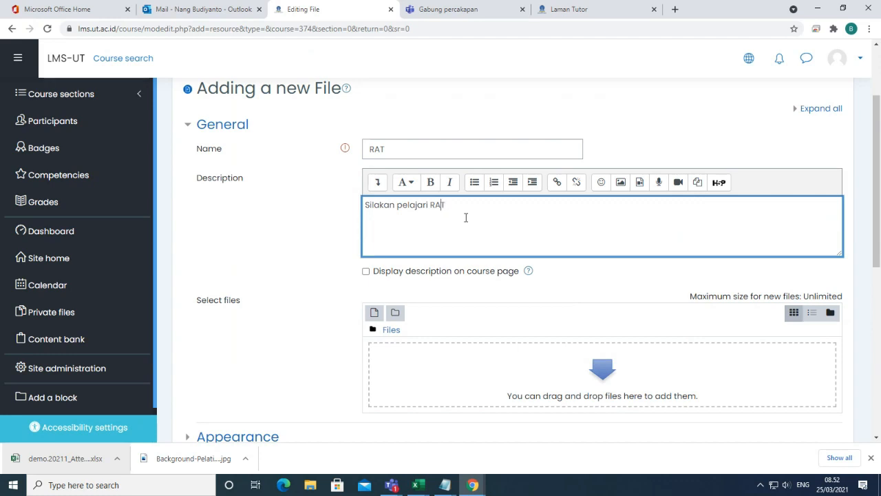
key(Left)
key(Left)
text(file RAT ini)
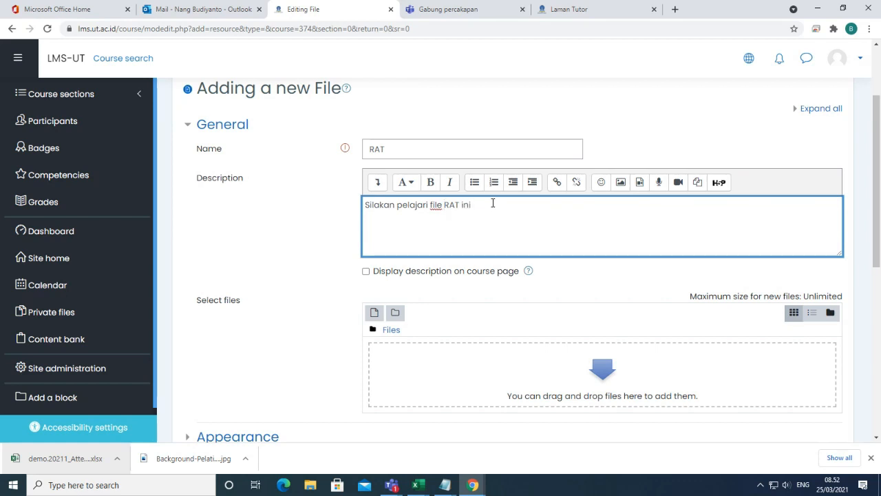
Step: Enable displaying the RAT file's description on the course page
click(365, 271)
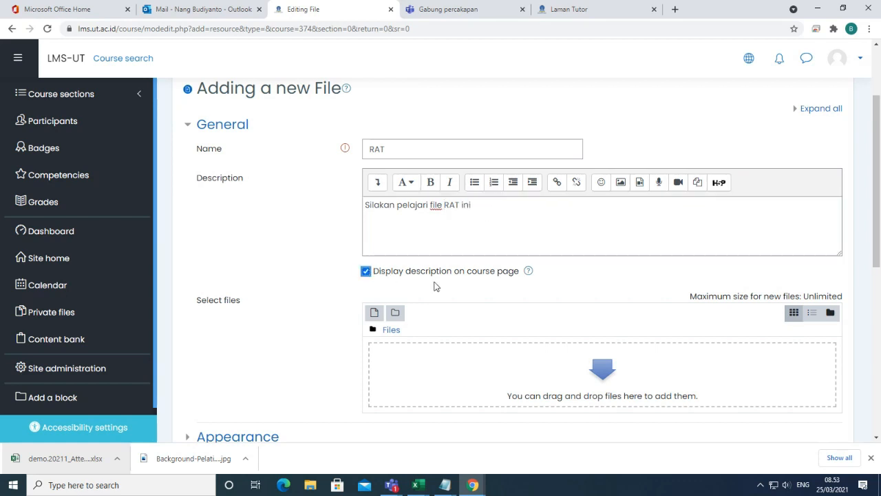
click(494, 209)
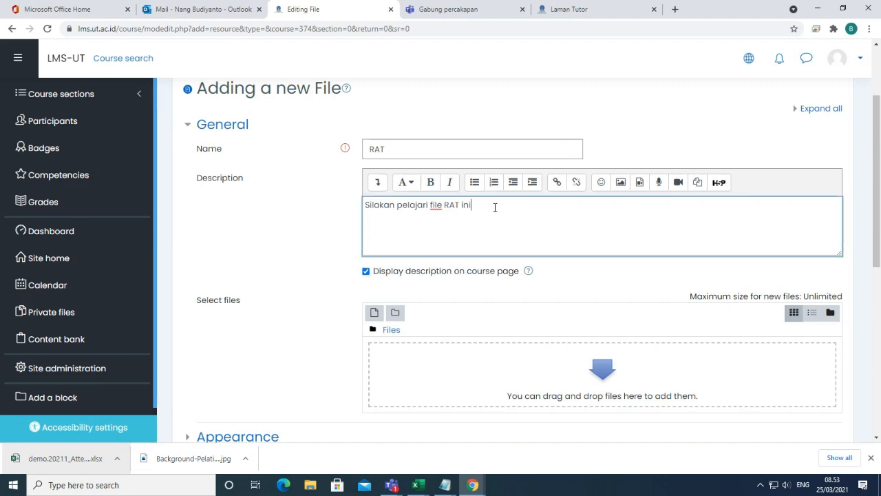
Step: Upload "Manual Setting Web Proxy UT - Firefox.pdf" from Downloads to the RAT resource and save it, returning to the course
scroll(480, 304, down, 2)
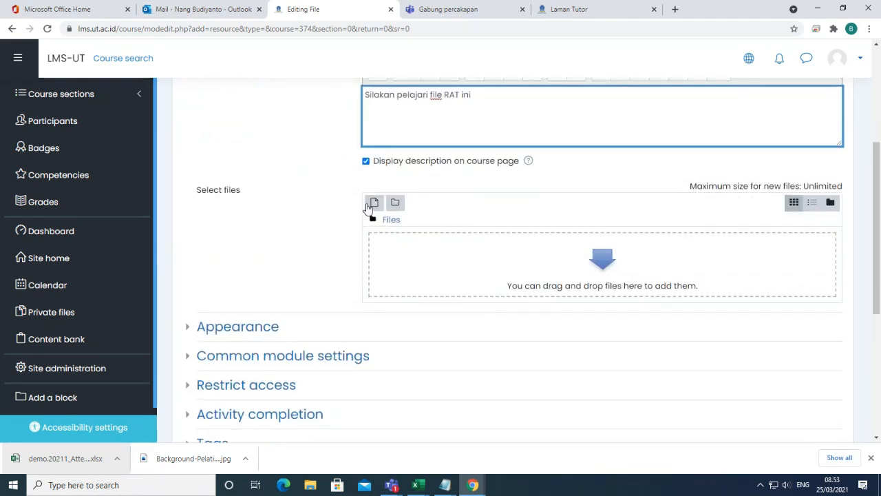
click(375, 204)
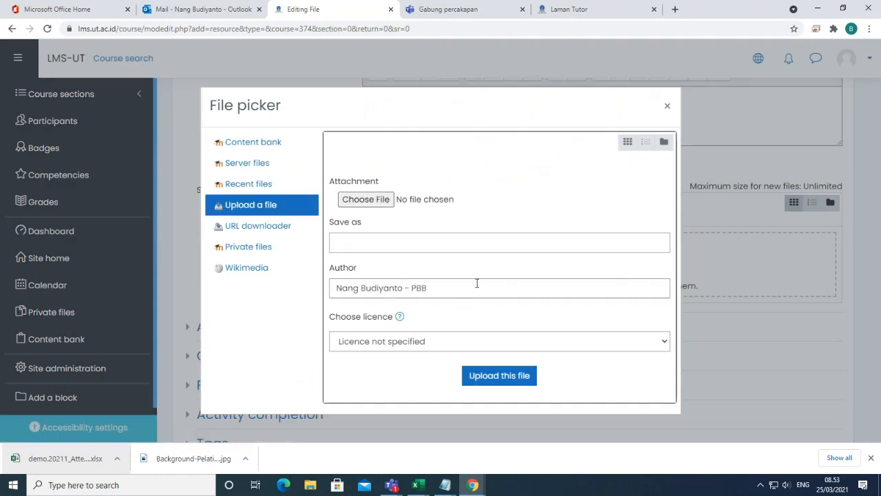
click(387, 201)
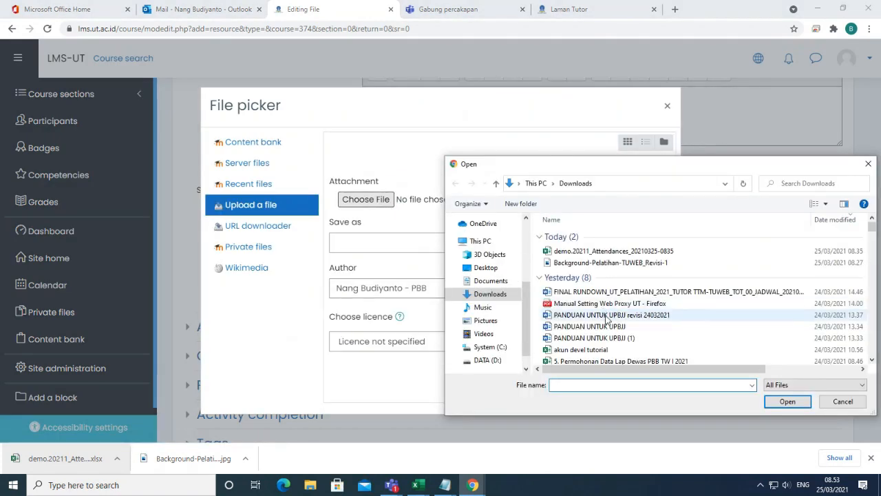
click(592, 304)
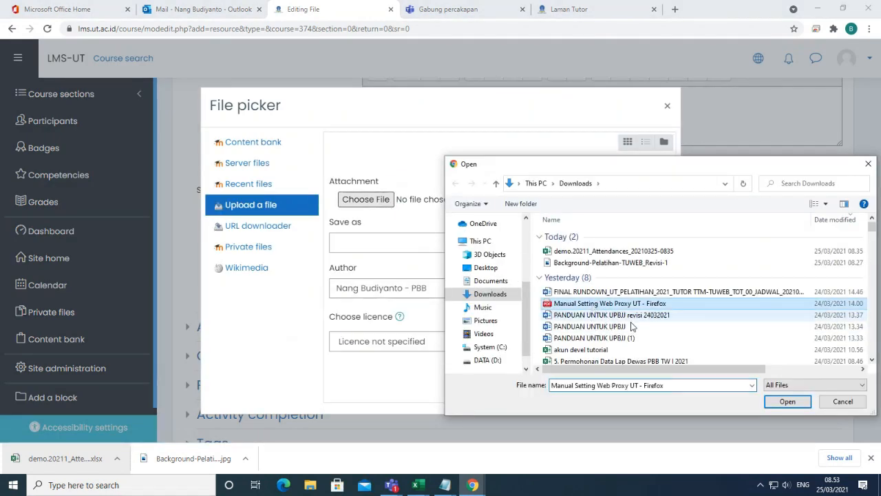
click(785, 404)
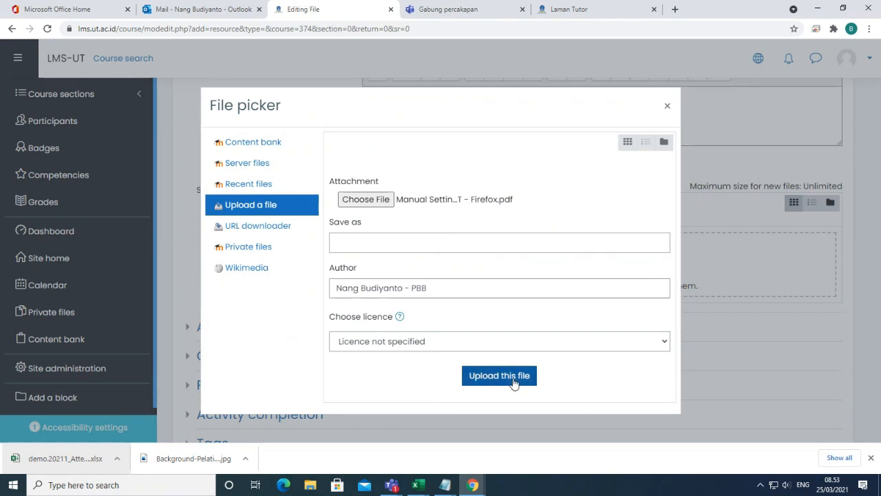
click(513, 383)
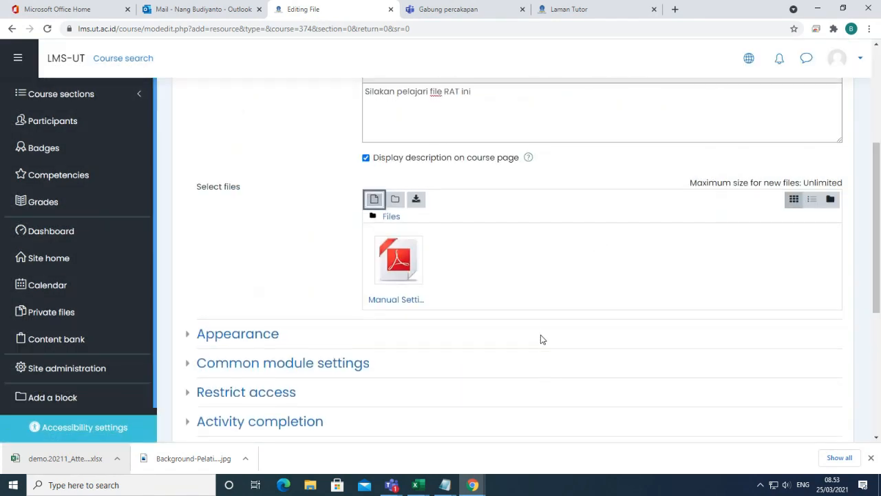
scroll(551, 351, down, 3)
click(439, 295)
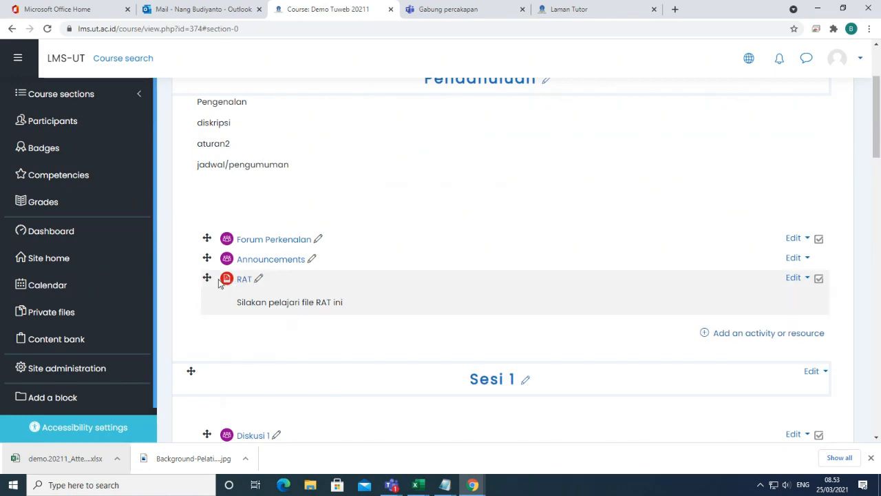
Step: Add a Folder resource to the Pendahuluan section, named "SAT" with the description "File SAT"
click(759, 334)
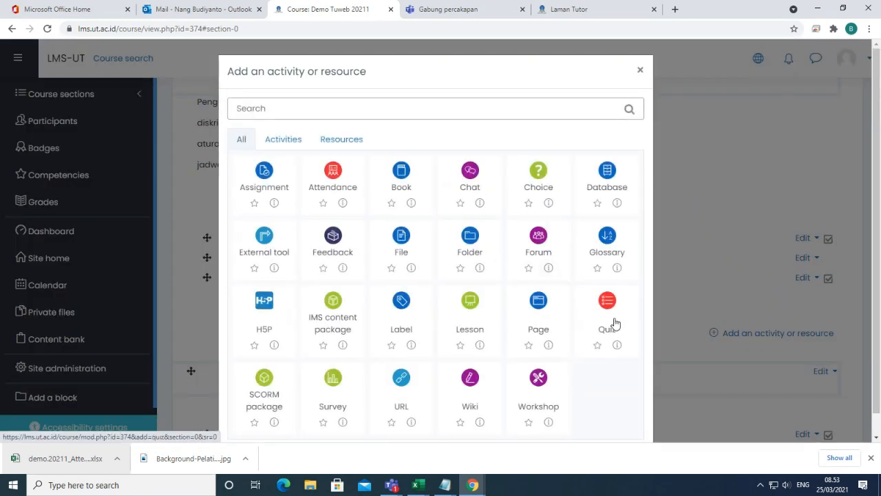
click(473, 237)
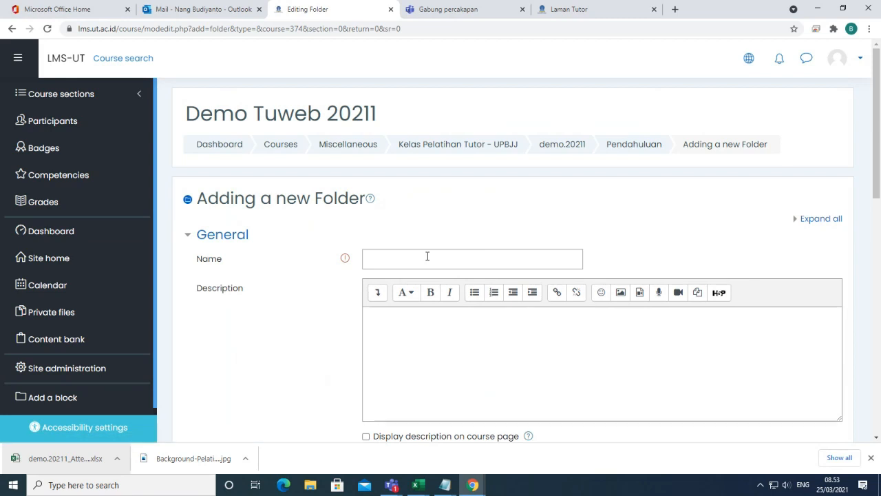
click(427, 256)
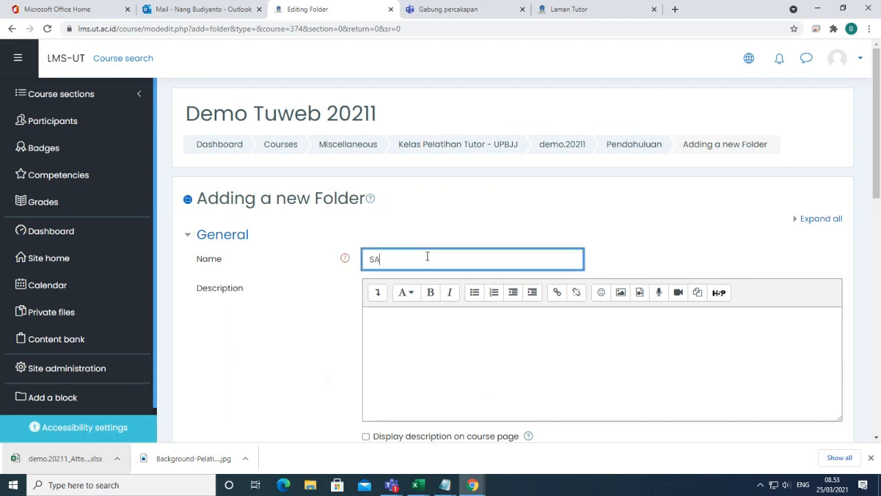
click(471, 345)
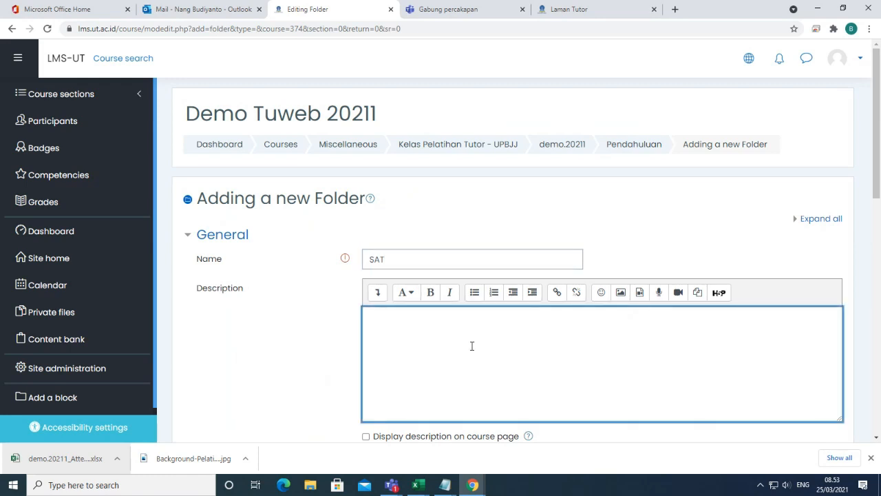
text(File )
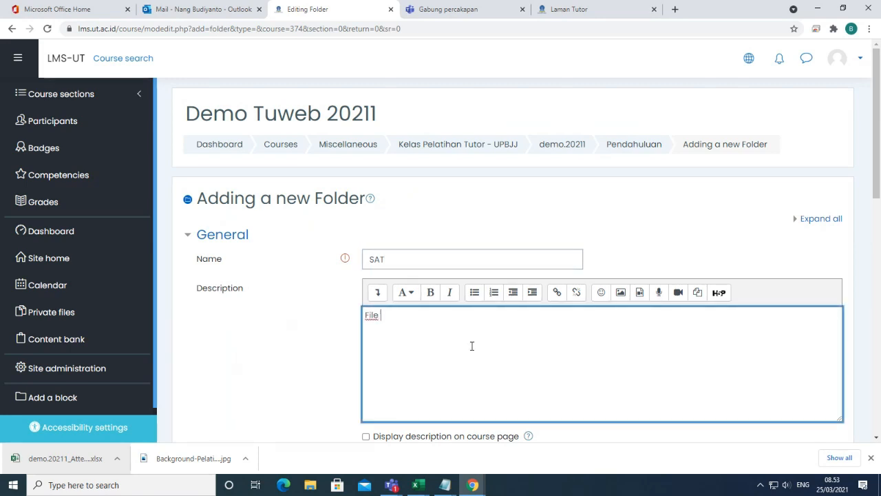
text(SAT)
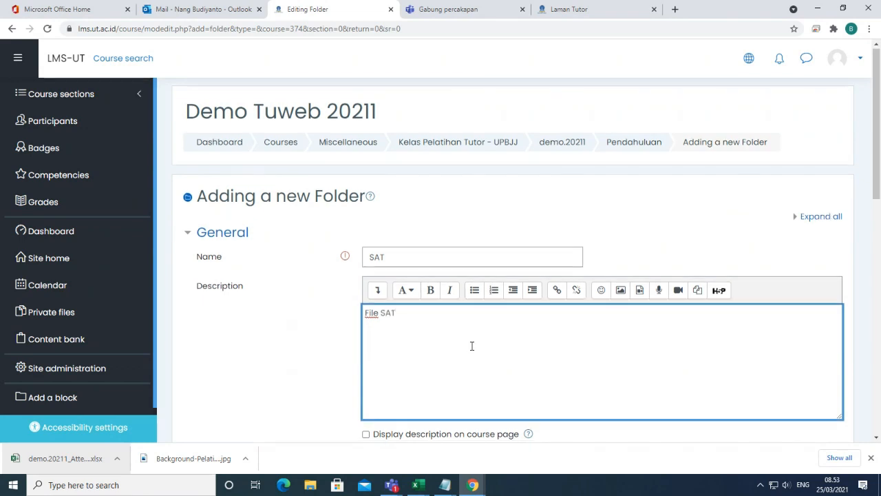
Step: Upload "Manual Setting Web Proxy UT - Firefox.pdf" from Downloads into the SAT folder's files
scroll(472, 346, down, 5)
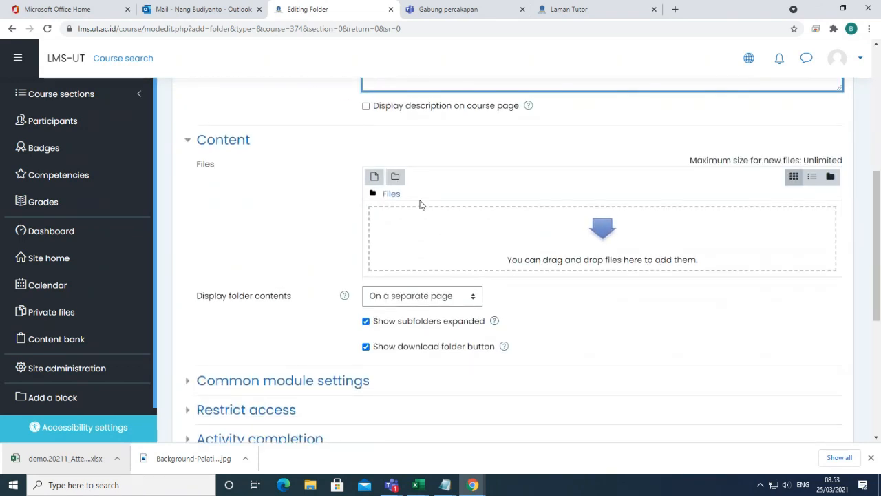
click(374, 179)
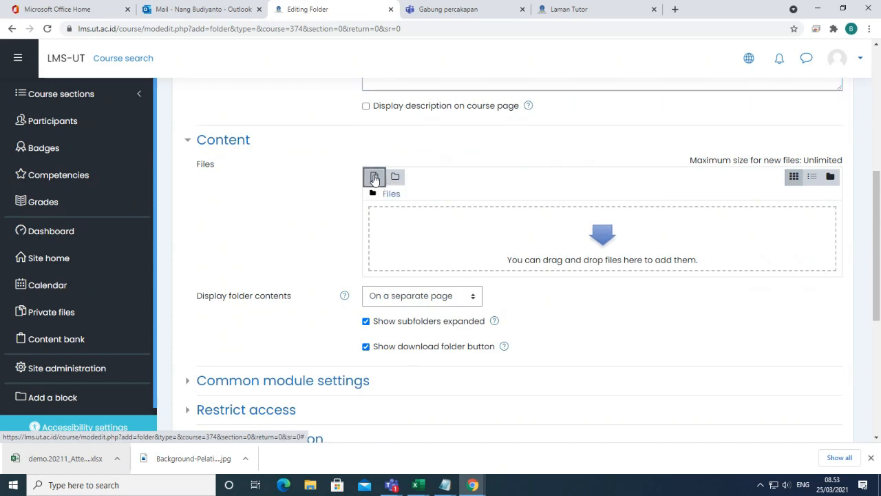
click(378, 200)
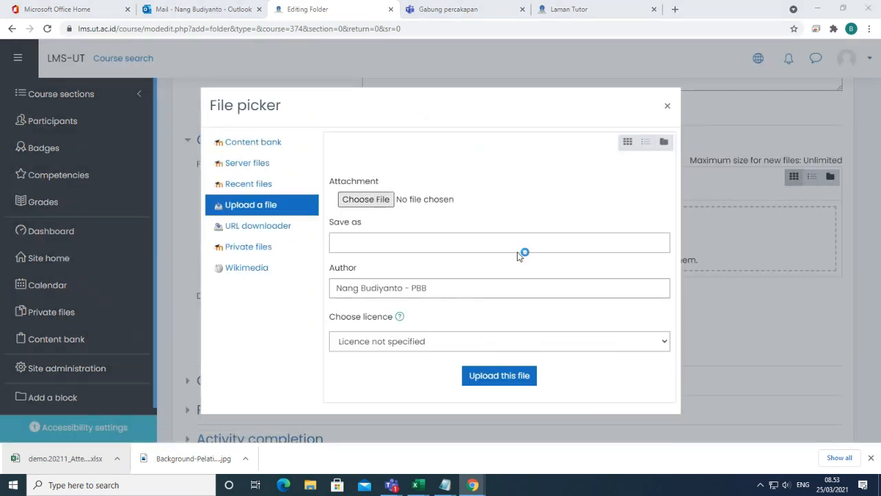
click(597, 304)
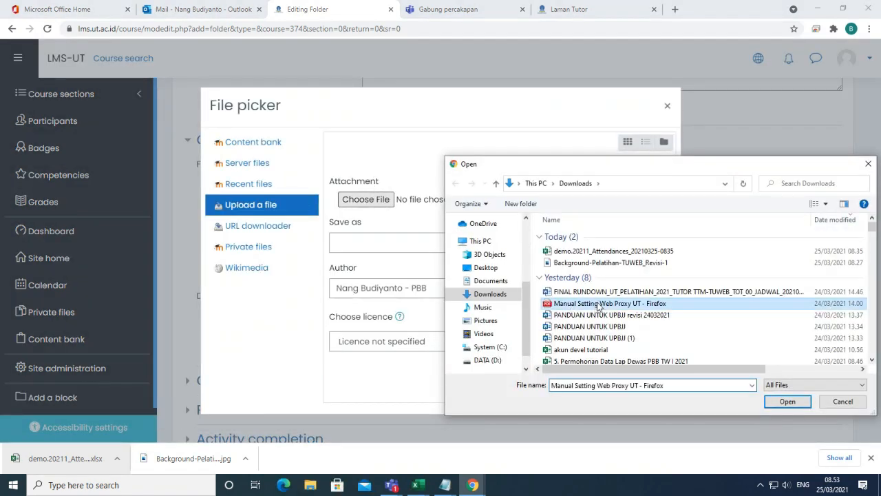
click(787, 401)
click(515, 376)
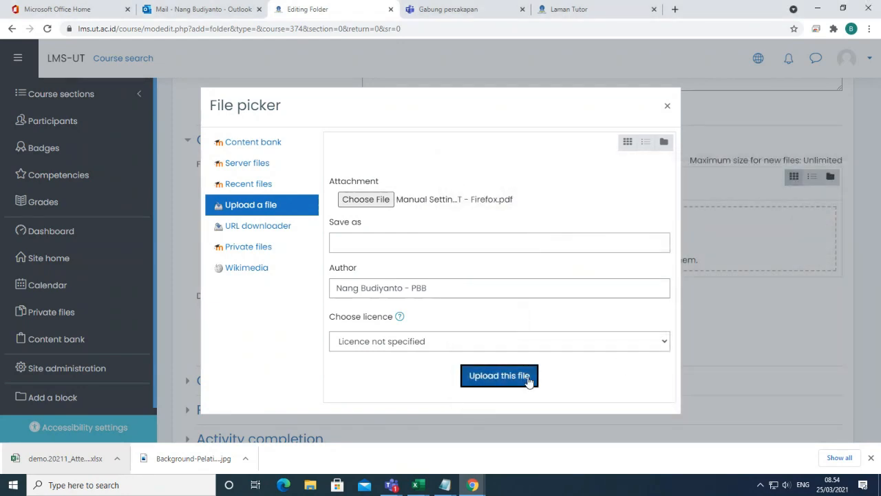
Step: Upload "PANDUAN UNTUK UPBJJ (1).docx" from Downloads as a second file in the SAT folder
click(373, 178)
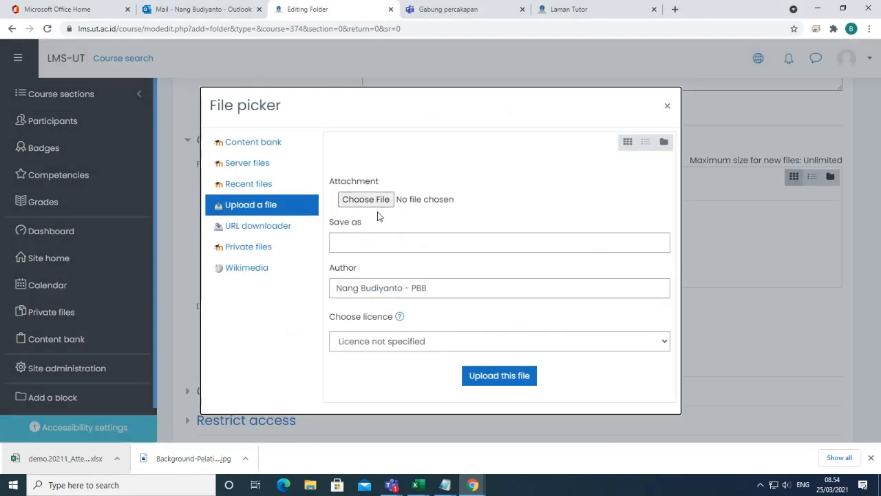
click(372, 200)
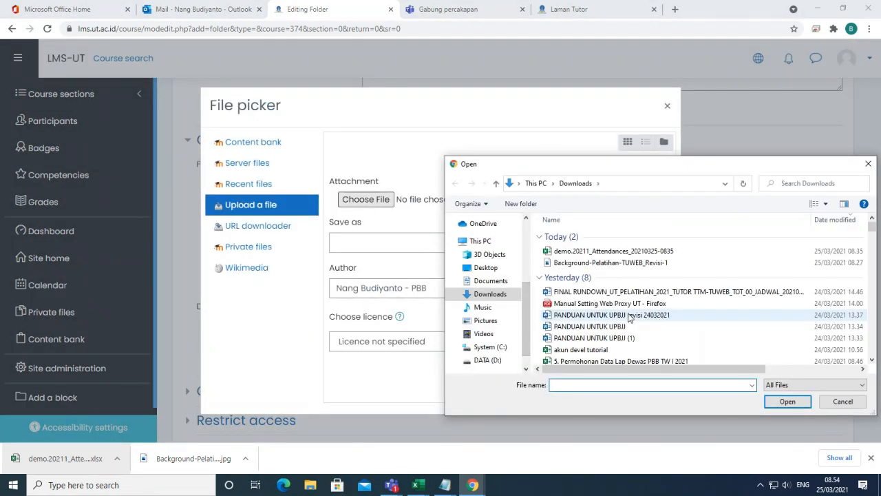
scroll(630, 316, down, 5)
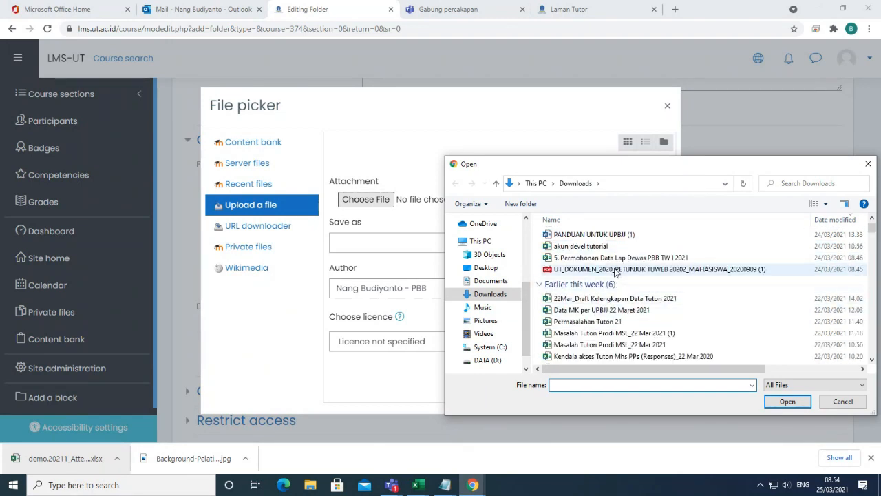
click(585, 235)
click(784, 401)
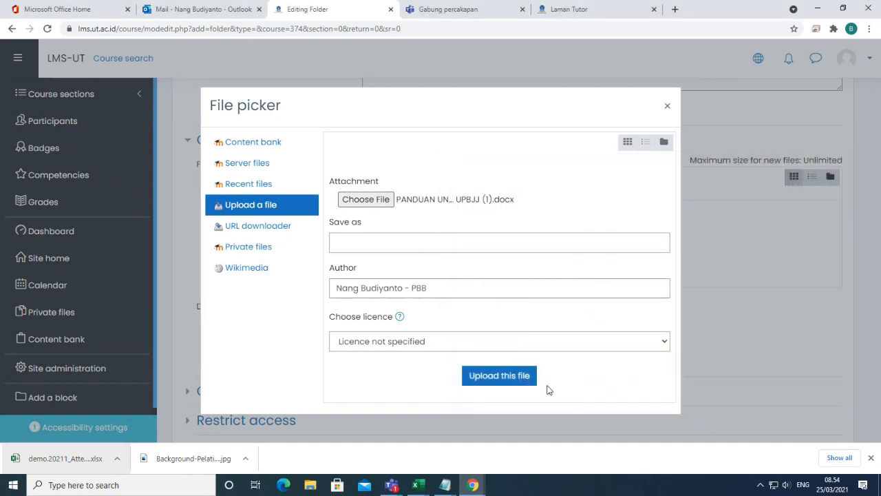
click(516, 382)
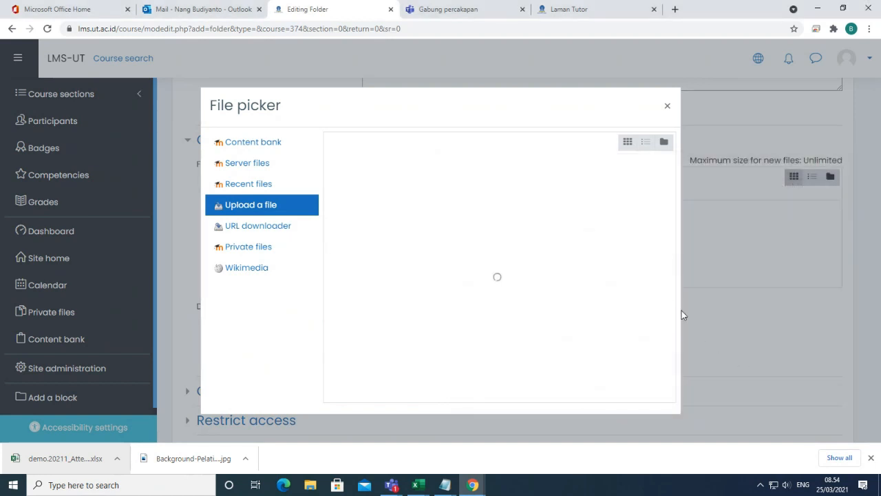
Step: Set the folder contents to display inline on a course page and save the SAT folder, returning to the course
scroll(617, 277, down, 1)
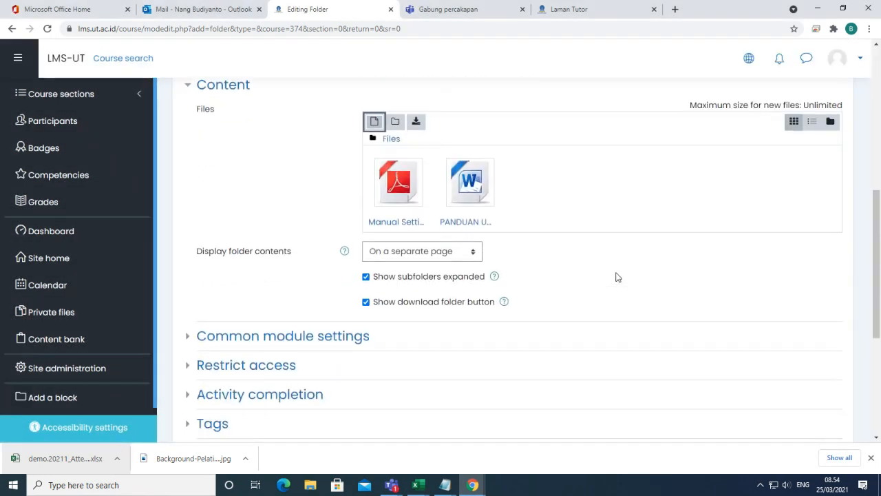
scroll(617, 277, down, 1)
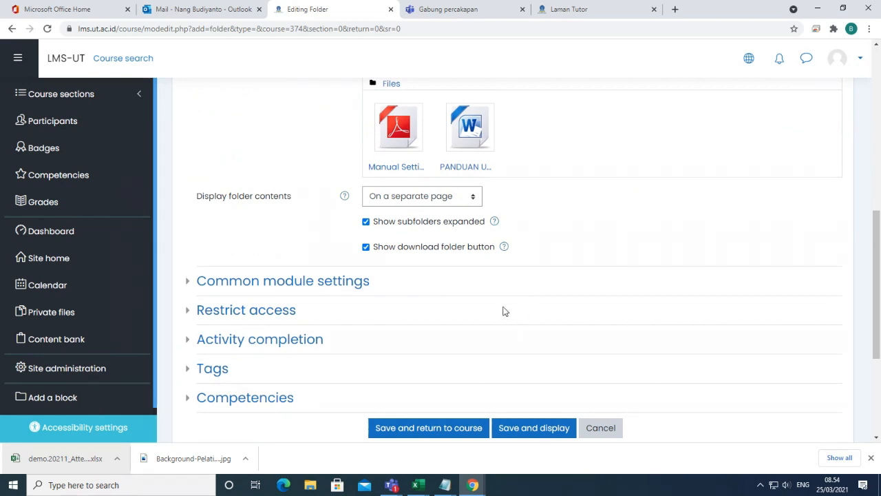
click(473, 199)
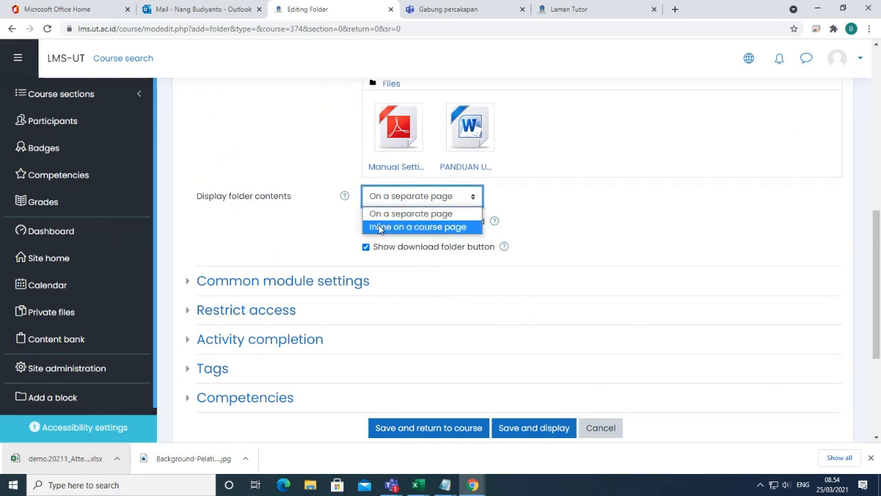
click(404, 232)
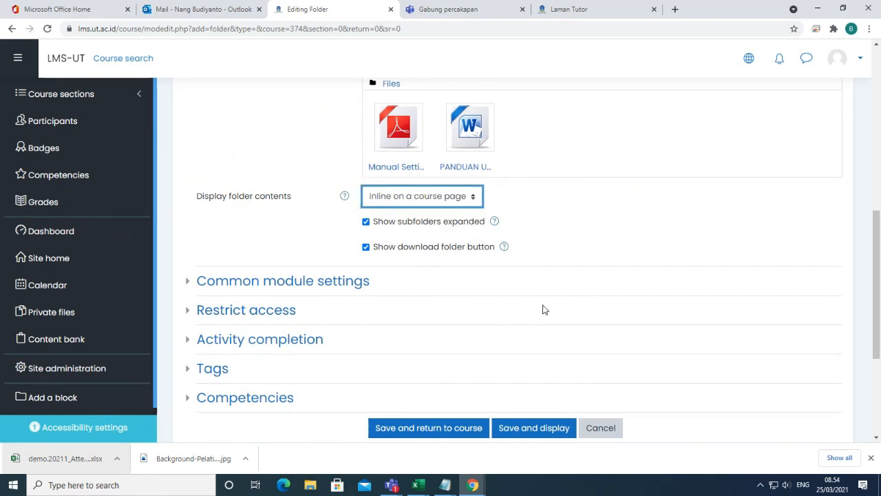
scroll(482, 330, down, 1)
click(428, 373)
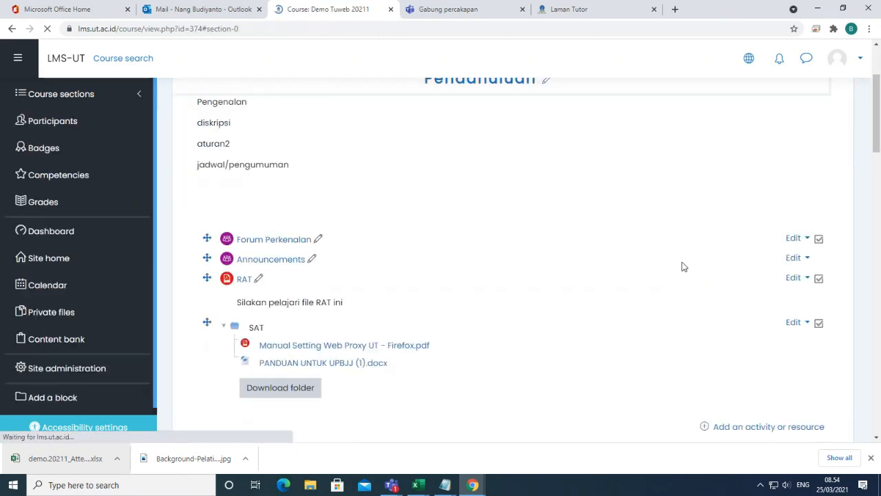
Step: Review the Pendahuluan section's contents and open the Diskusi 1 forum in Sesi 1
scroll(559, 294, down, 1)
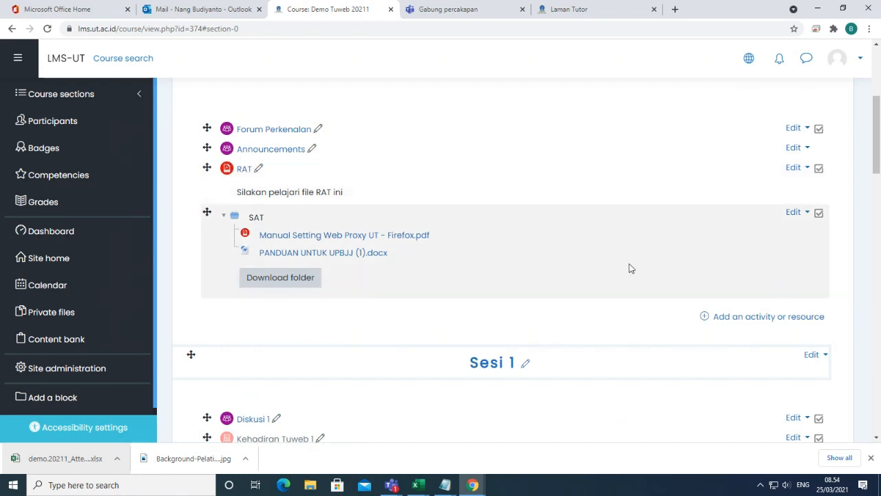
scroll(438, 280, down, 1)
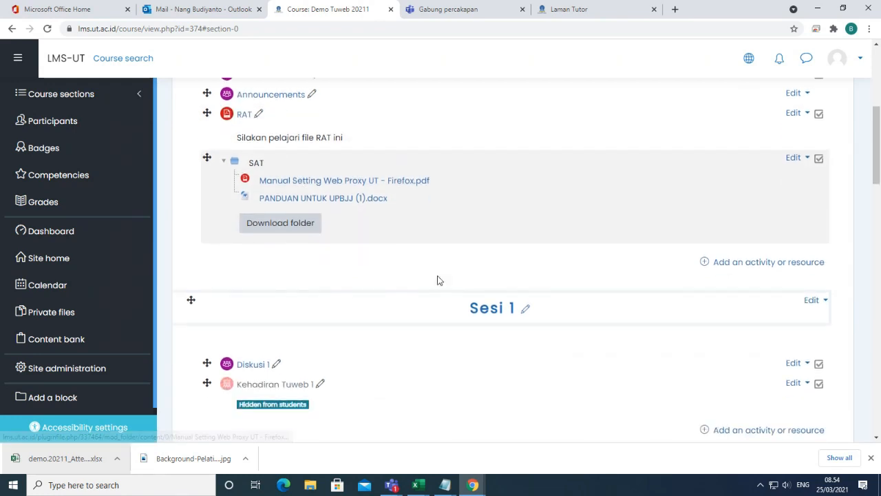
scroll(466, 273, up, 5)
scroll(468, 274, down, 3)
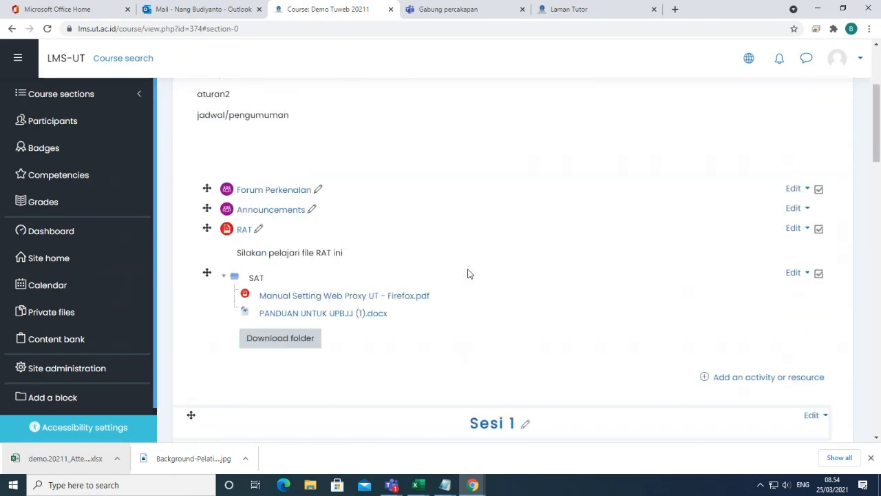
scroll(460, 274, down, 3)
scroll(421, 274, down, 2)
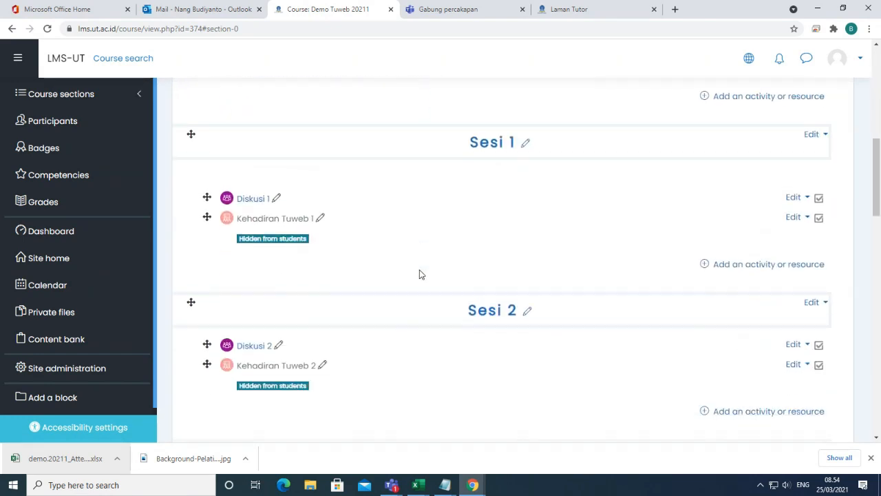
click(254, 202)
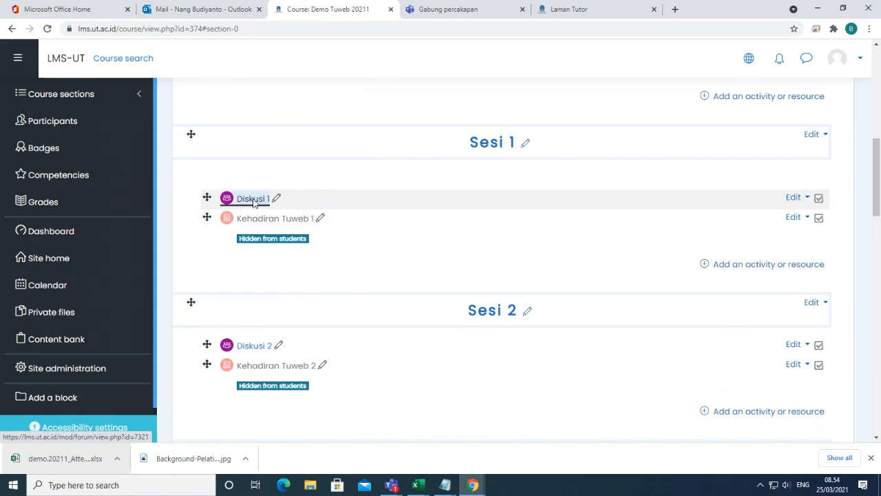
Step: Give the Diskusi 1 forum in Sesi 1 the description "topik diskusi...." and save it, returning to the course
scroll(217, 198, down, 2)
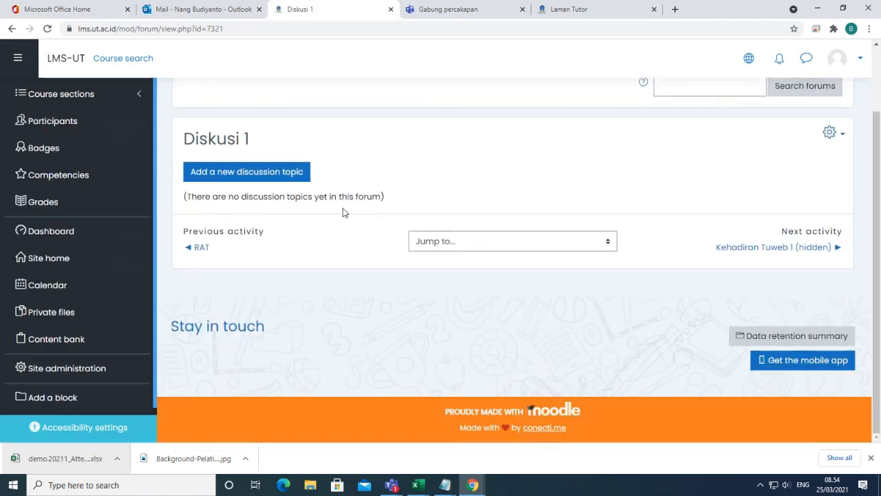
click(10, 30)
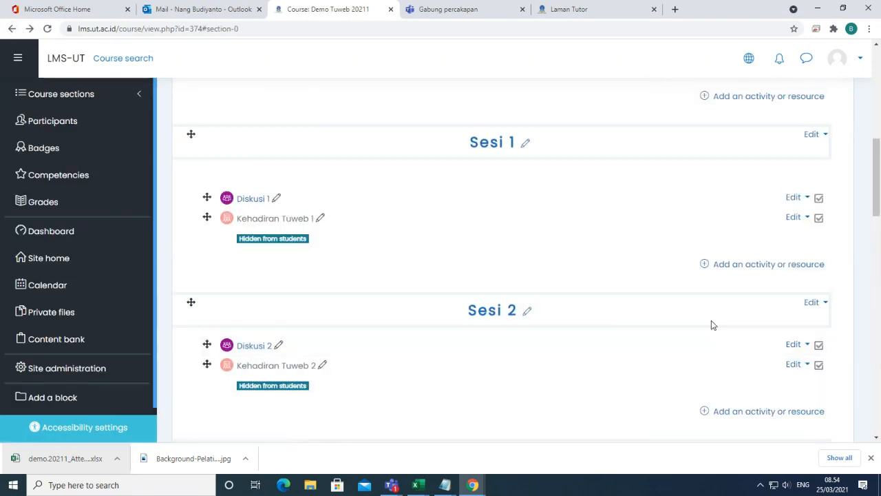
click(795, 198)
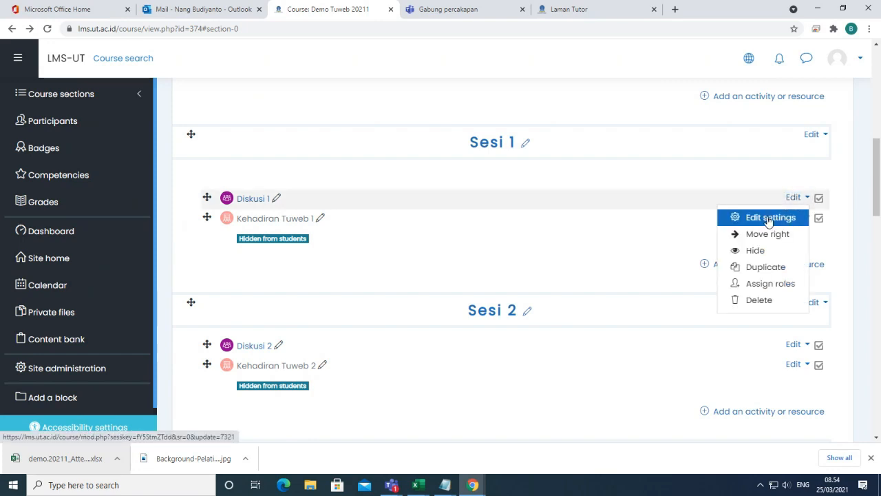
click(766, 218)
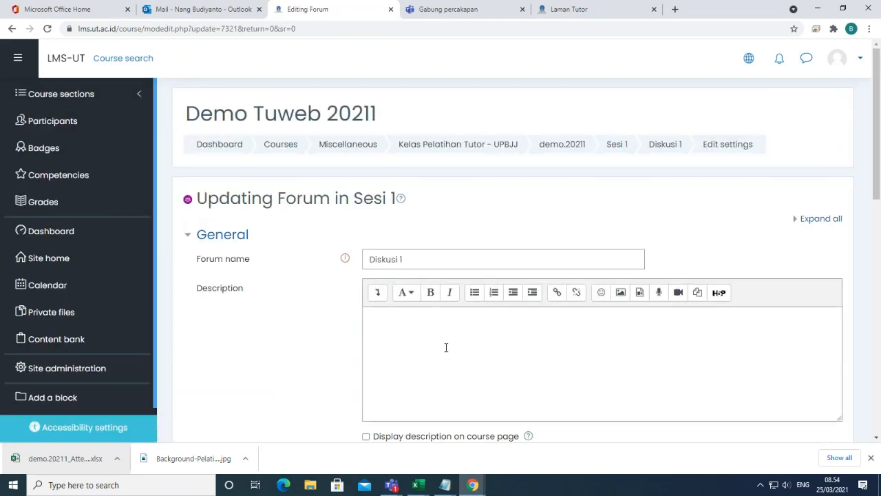
click(446, 347)
text(topik diskusi....)
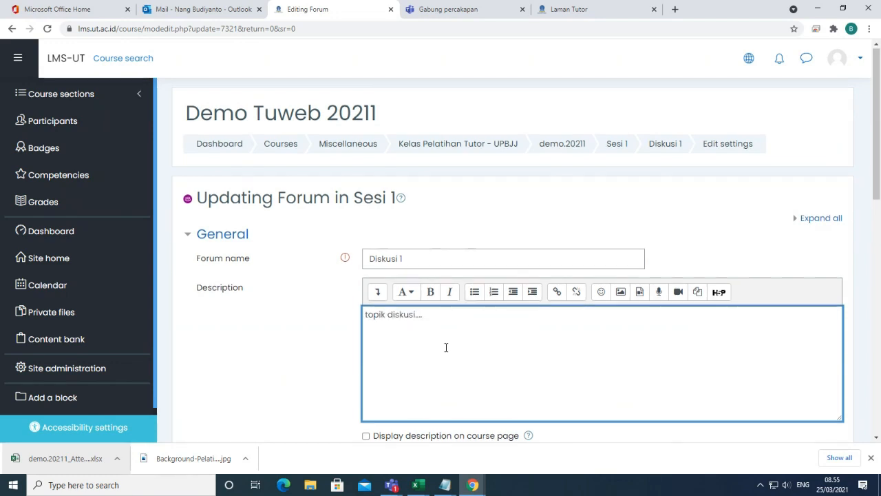
scroll(446, 347, down, 4)
scroll(445, 351, down, 2)
scroll(444, 352, down, 3)
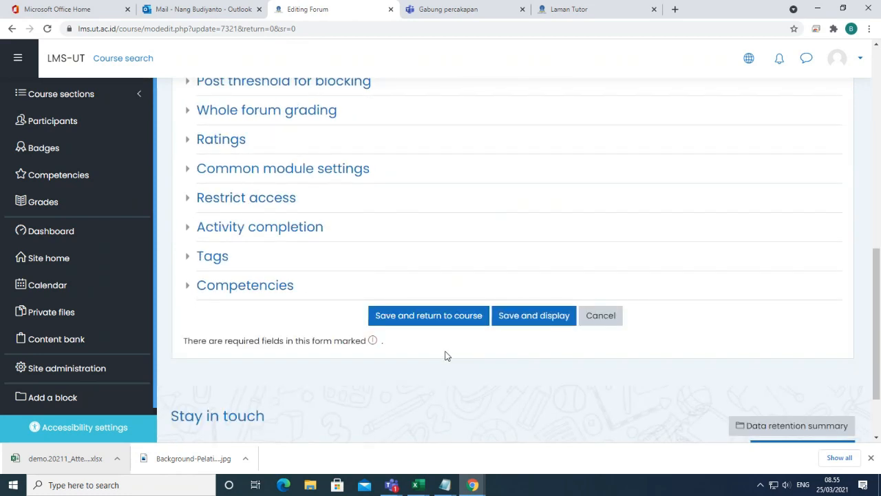
click(466, 303)
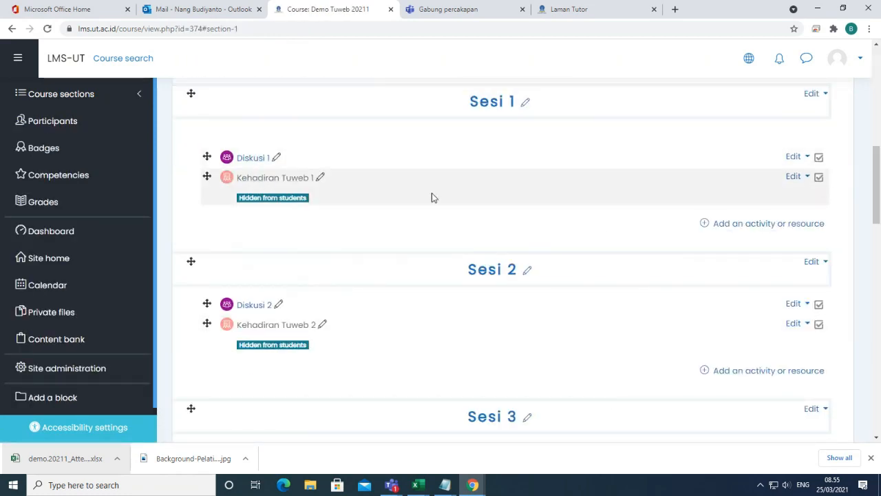
Step: Start a new attendance session in Kehadiran Tuweb 1 and set its date to 27 March 2021
click(267, 179)
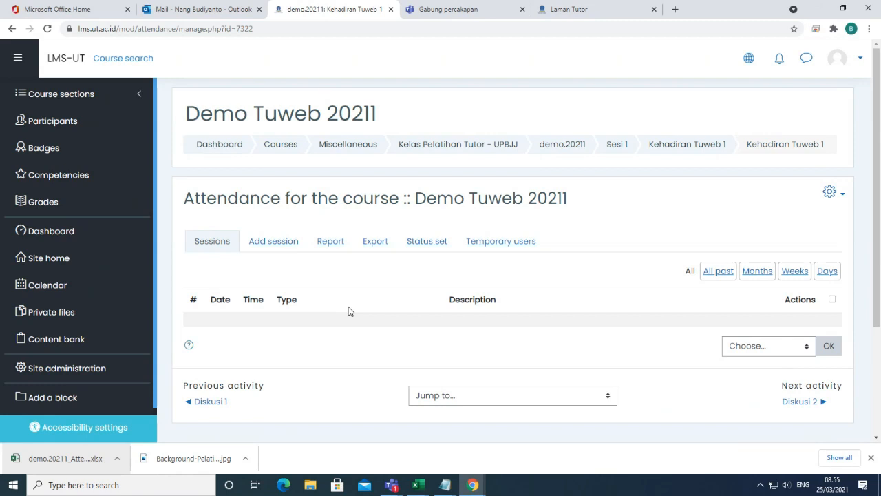
scroll(348, 307, down, 1)
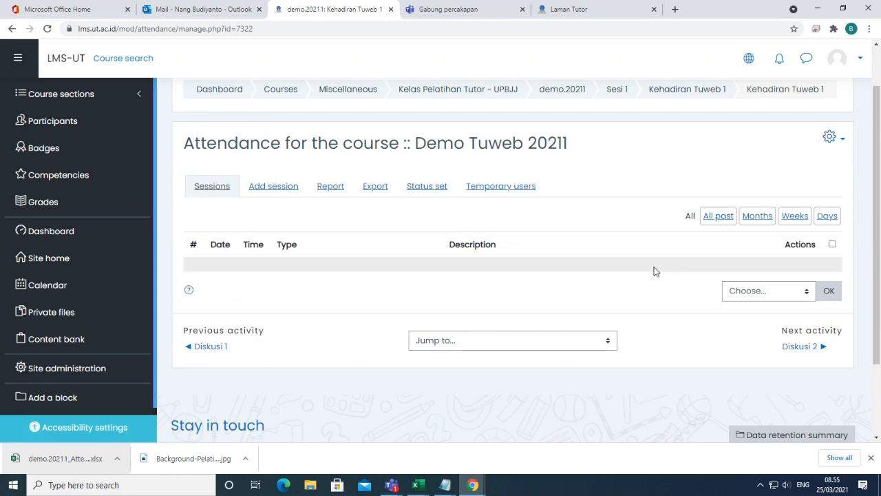
click(273, 185)
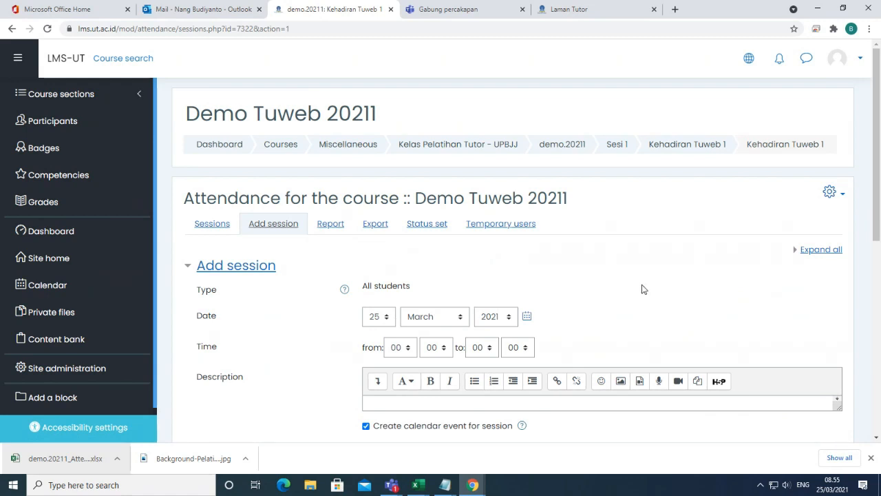
scroll(641, 289, down, 1)
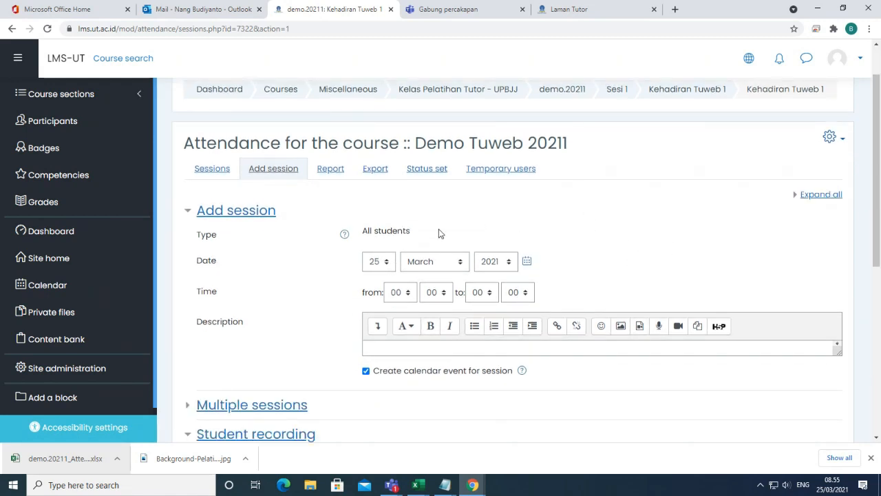
click(832, 484)
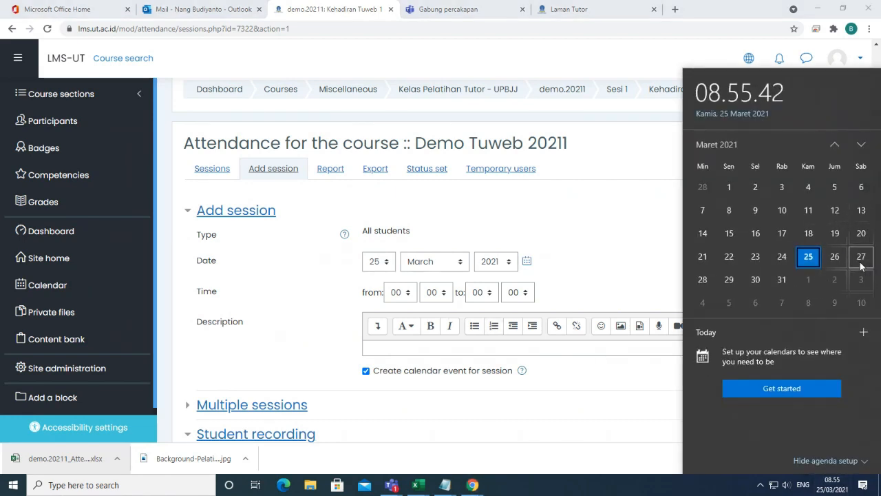
click(383, 262)
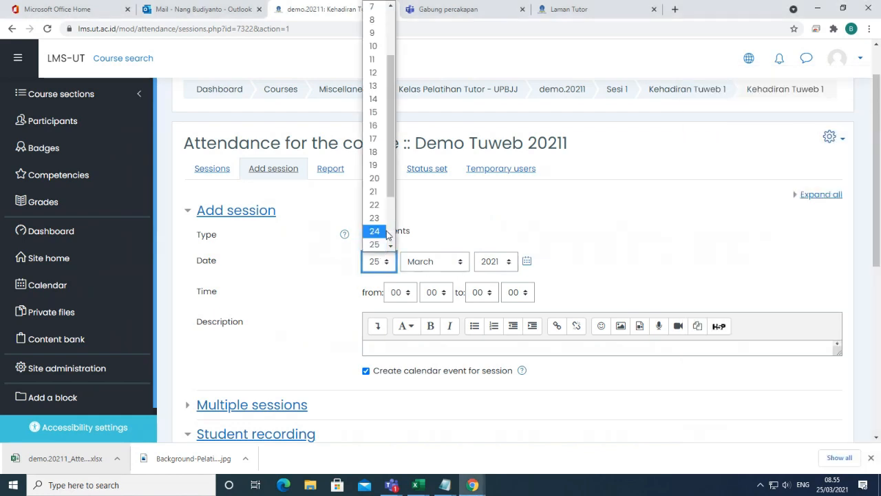
click(390, 250)
click(375, 236)
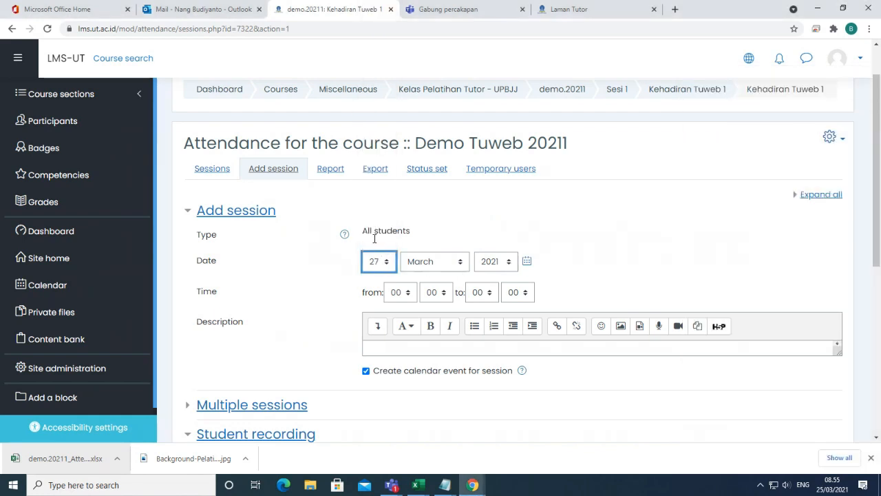
Step: Set the attendance session's time from 10:00 to 12:00
click(407, 294)
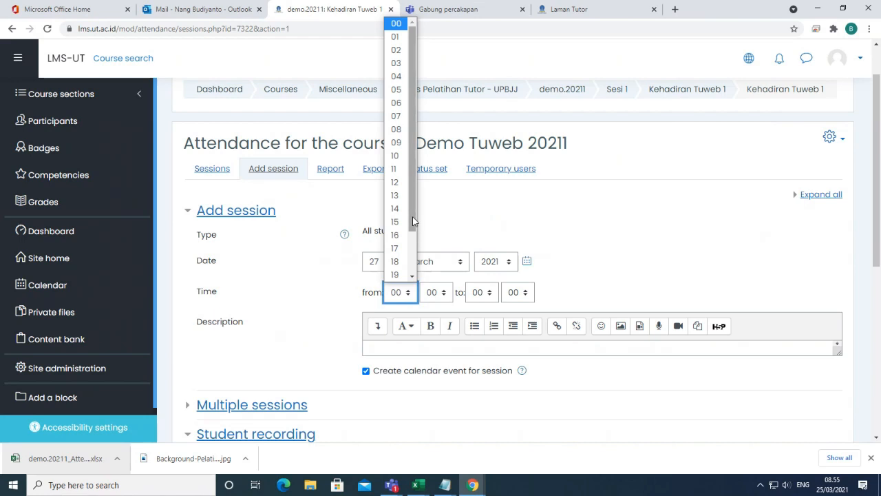
click(395, 156)
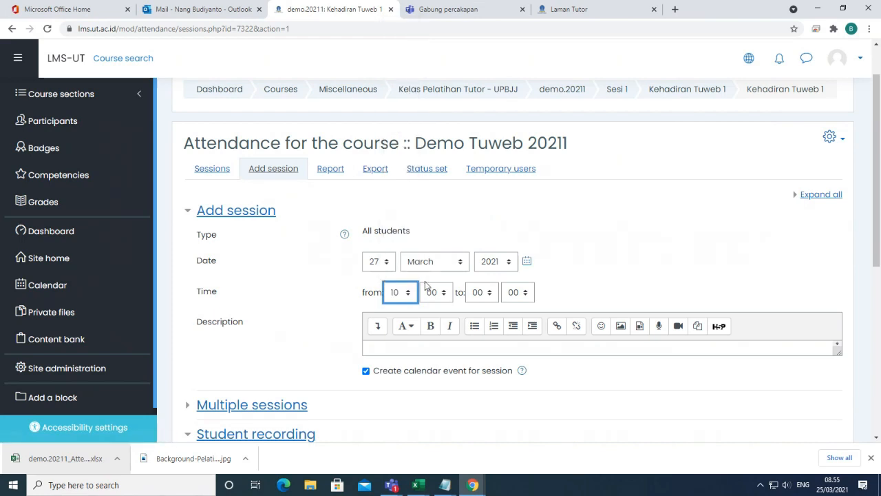
click(493, 295)
click(488, 180)
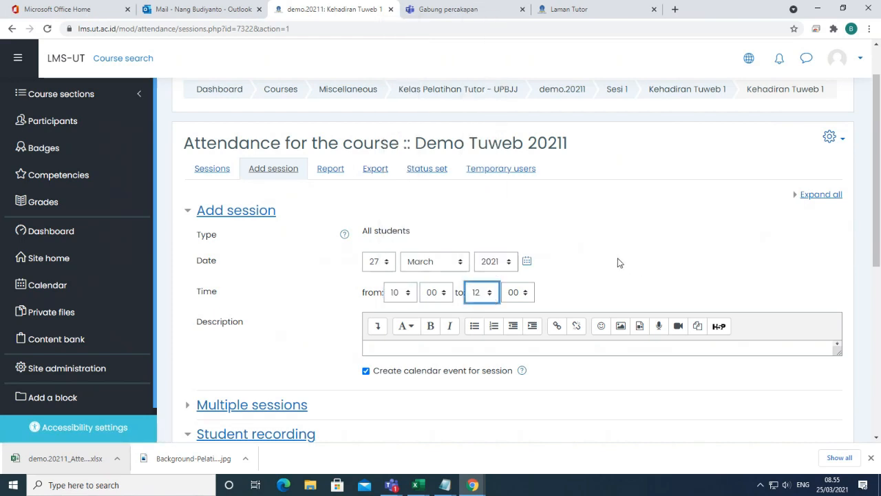
Step: Keep the calendar event option enabled for the session and add the session to Kehadiran Tuweb 1
scroll(617, 262, down, 3)
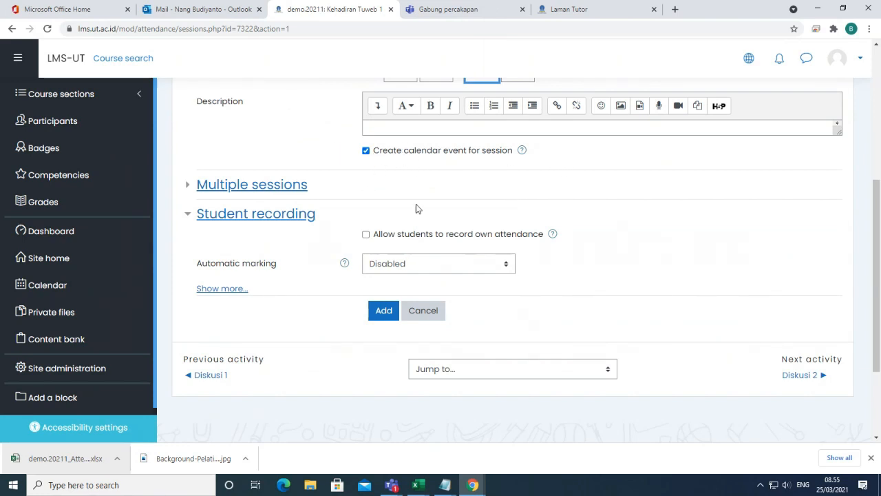
scroll(416, 209, up, 2)
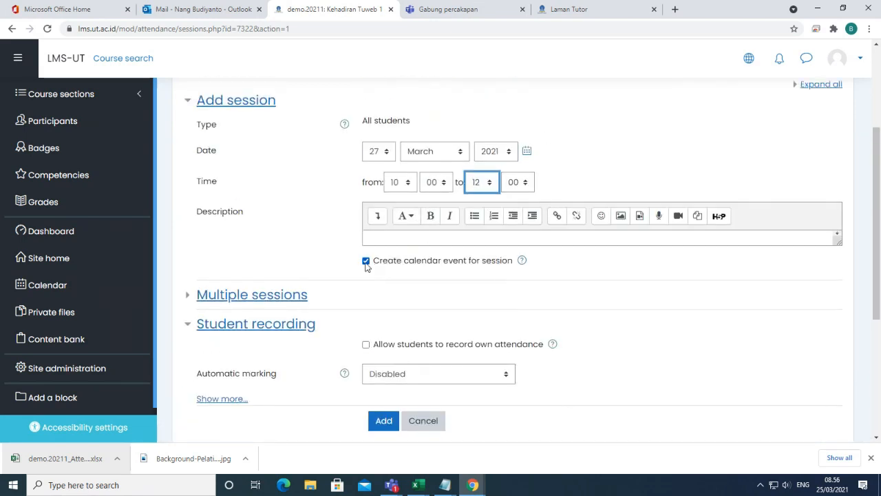
click(367, 261)
click(365, 261)
scroll(601, 329, down, 2)
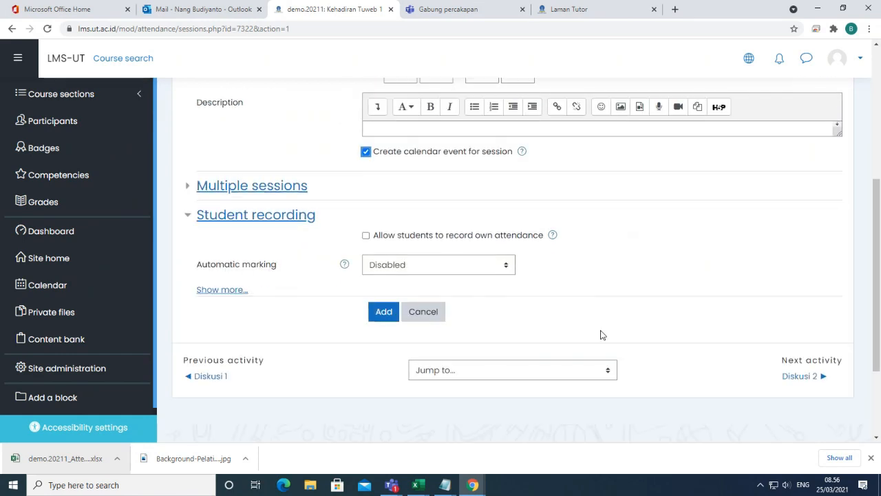
click(384, 311)
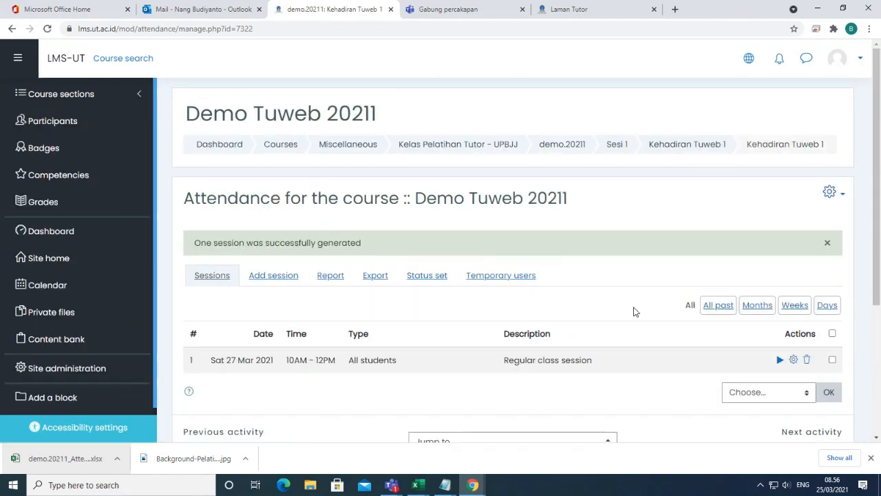
Step: Start taking attendance for the 27 March 2021 session and mark the second listed student as absent (A)
scroll(633, 310, down, 2)
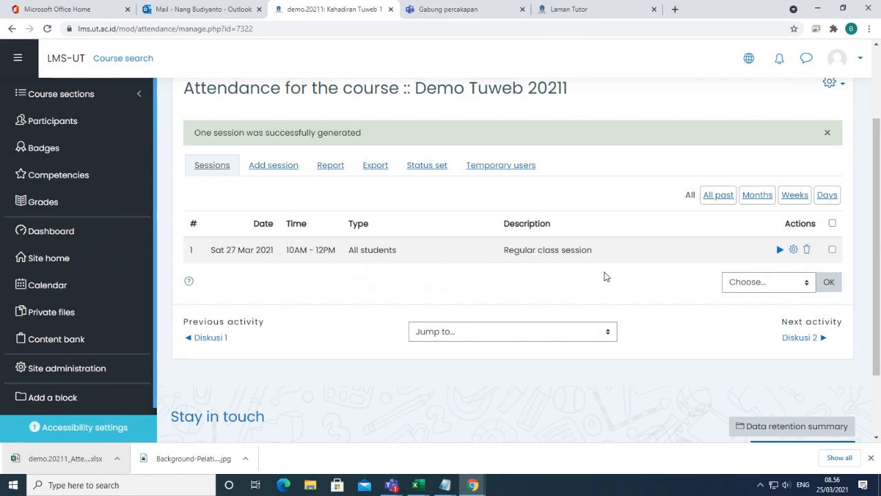
drag(210, 254, 273, 254)
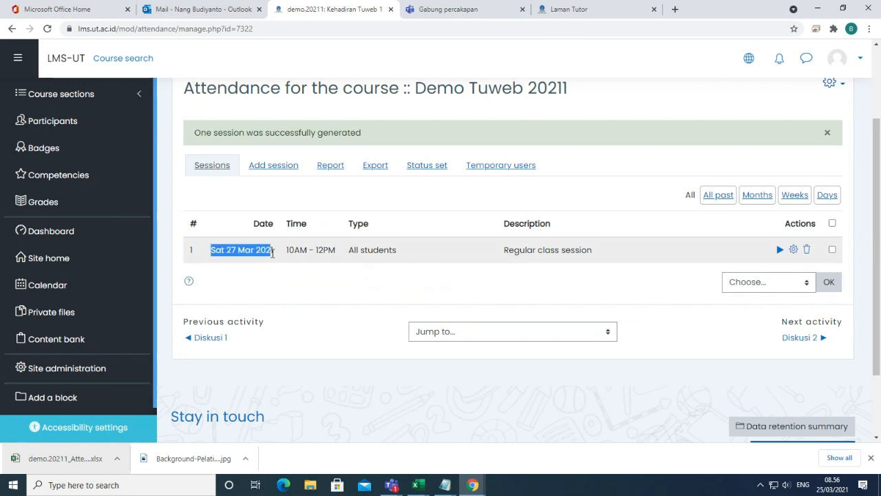
click(780, 252)
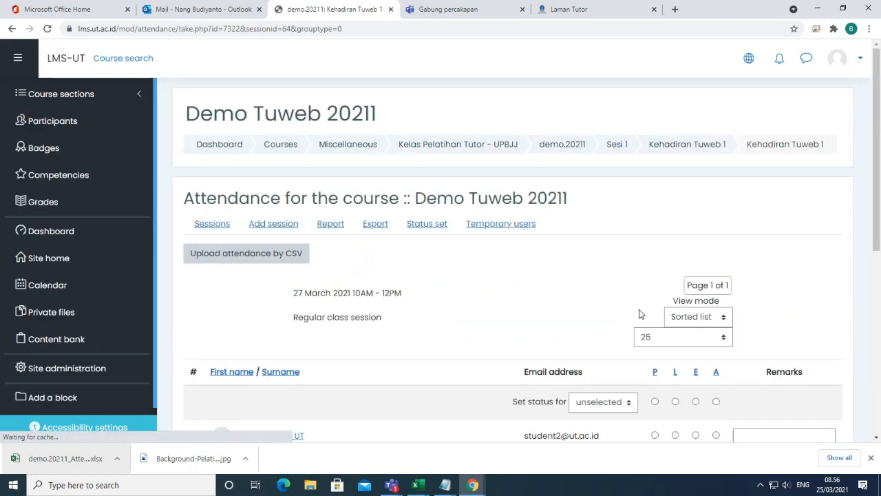
scroll(517, 381, down, 2)
scroll(692, 305, down, 1)
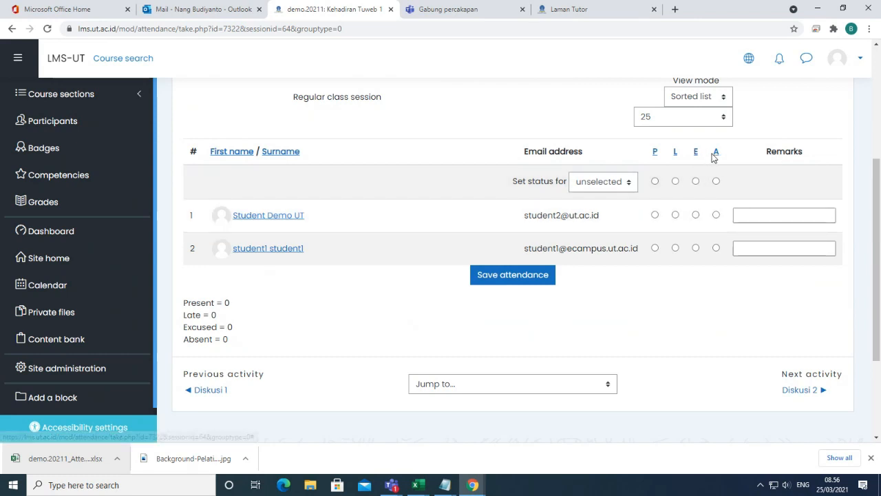
click(716, 248)
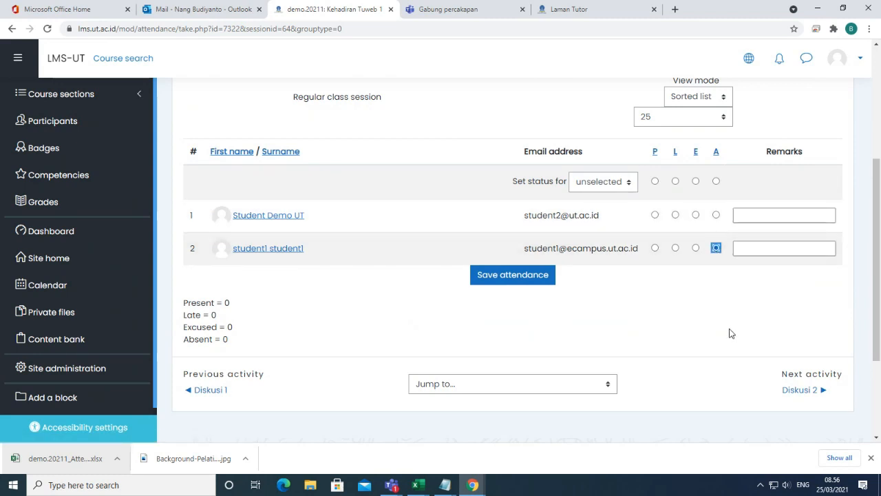
Step: Mark the first listed student as present (P) and save the session's attendance
click(696, 215)
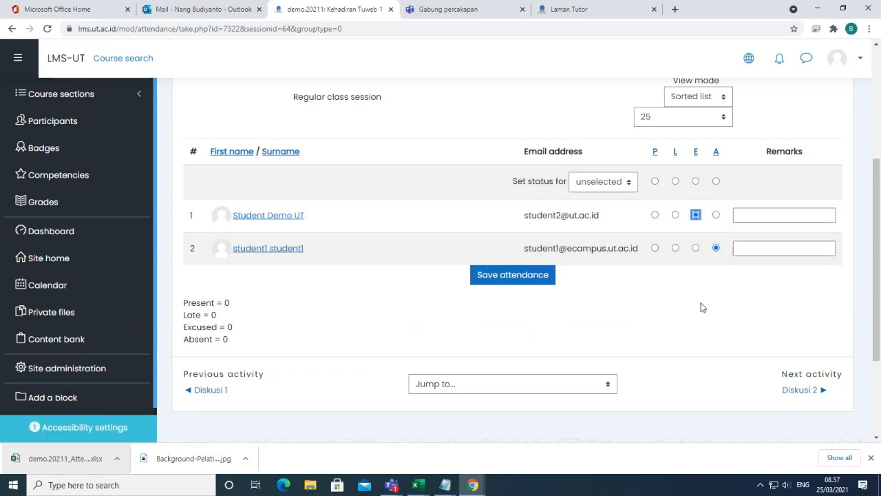
click(654, 216)
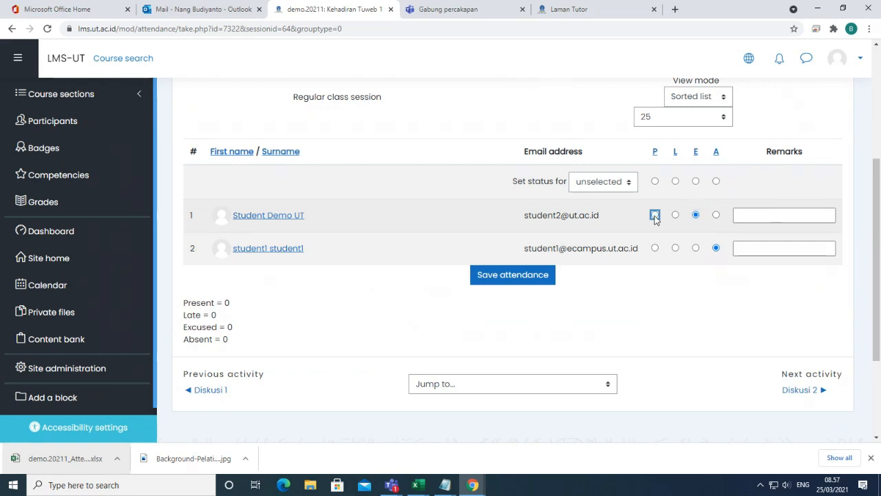
click(676, 215)
click(655, 216)
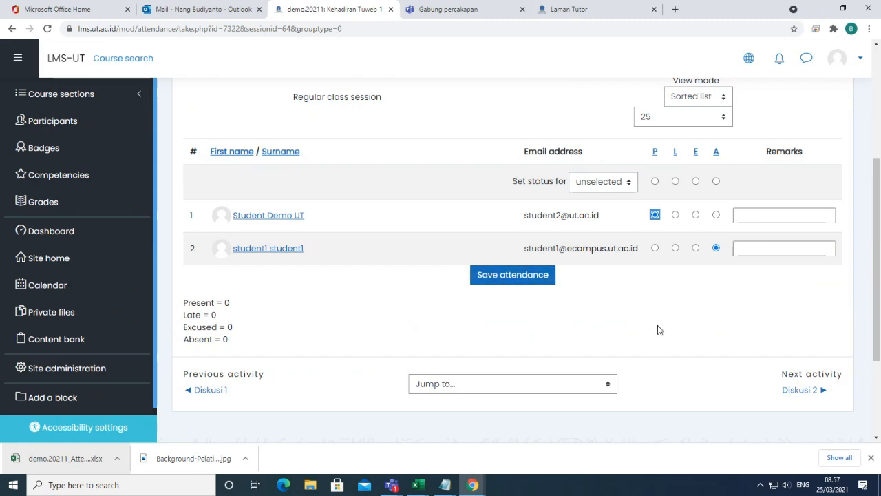
scroll(658, 331, up, 1)
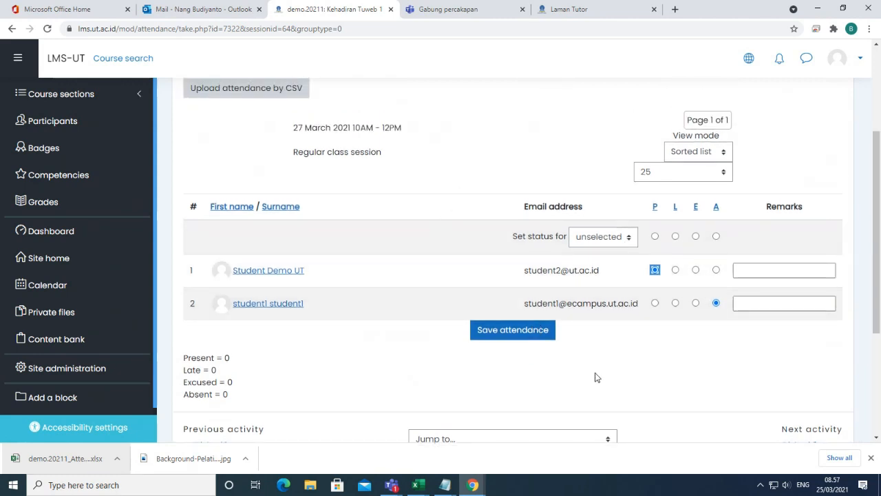
scroll(614, 383, up, 1)
click(512, 384)
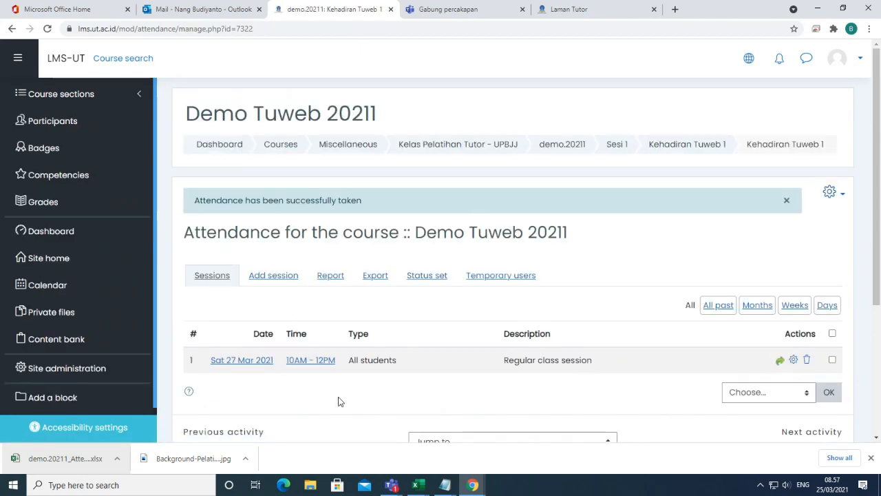
Step: Open the export settings for Kehadiran Tuweb 1 and turn off the selection of all sessions, keeping the period's start date
scroll(338, 400, down, 2)
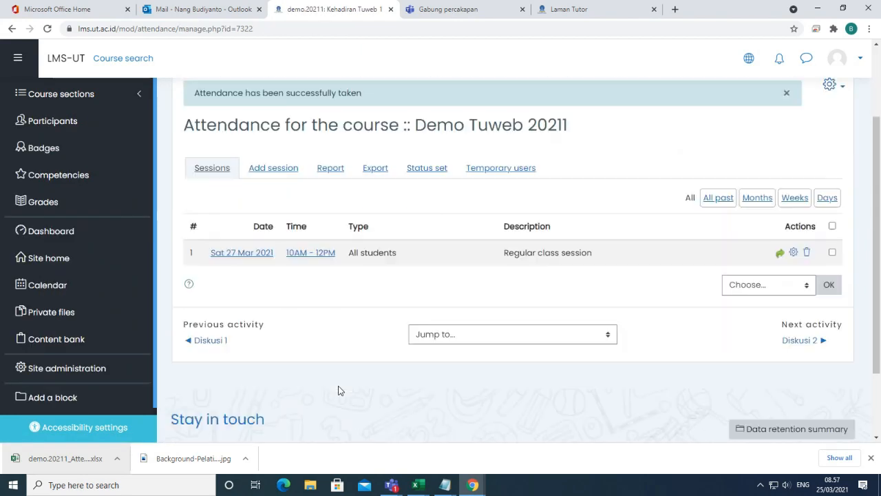
click(376, 167)
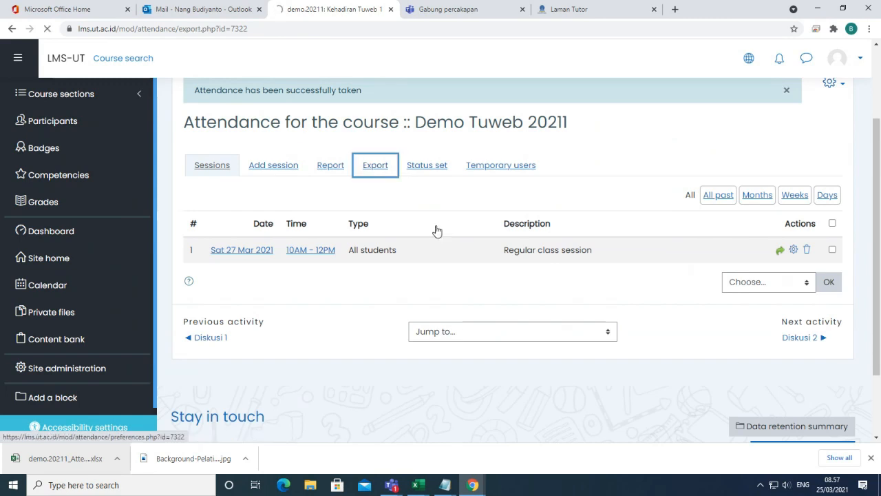
scroll(652, 329, down, 1)
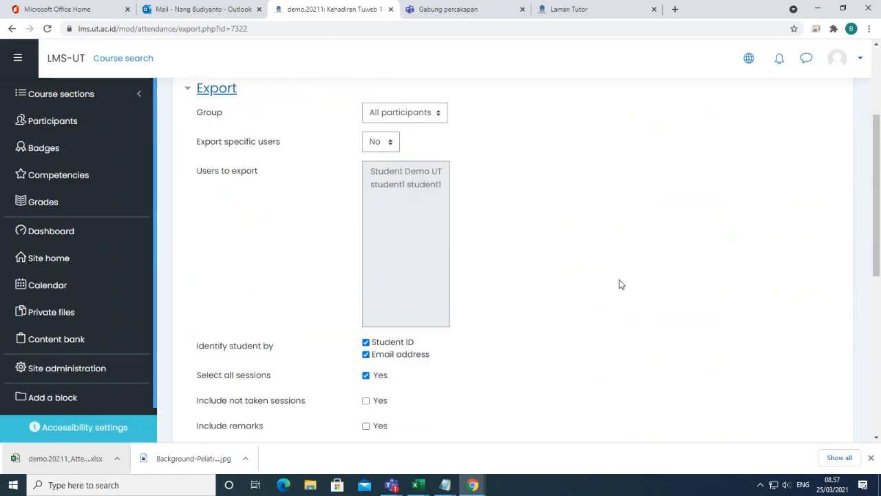
scroll(620, 284, down, 2)
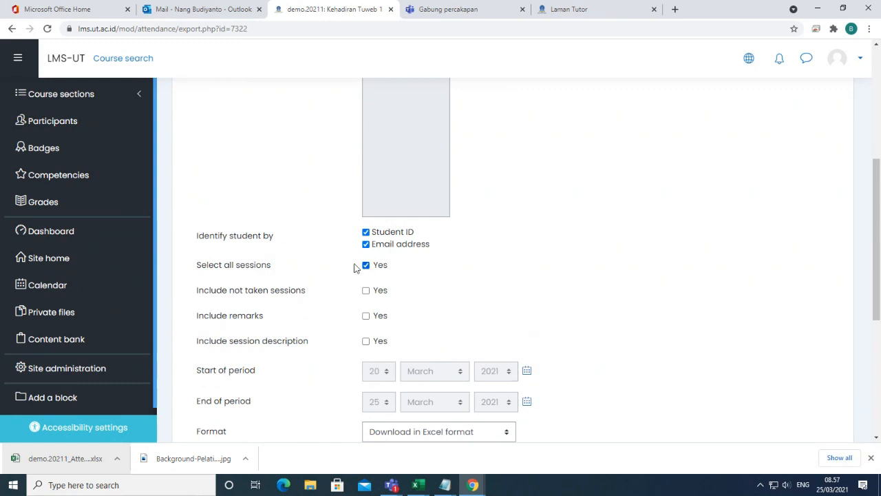
click(366, 267)
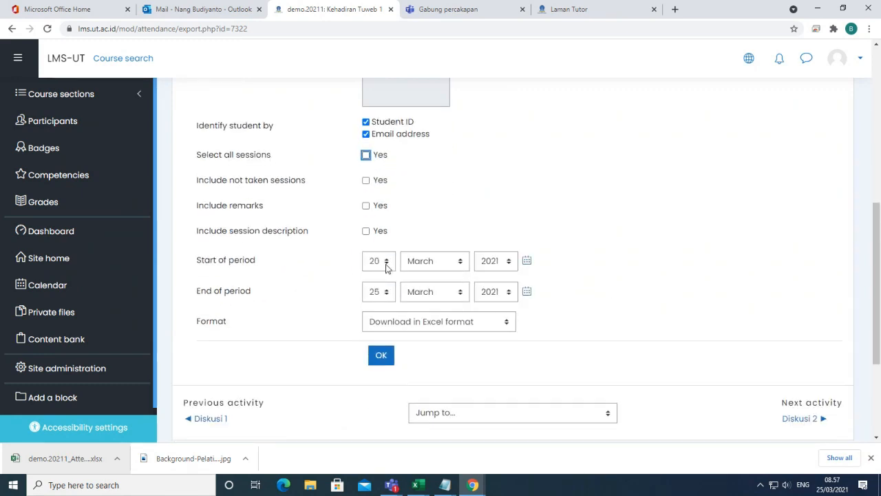
click(386, 268)
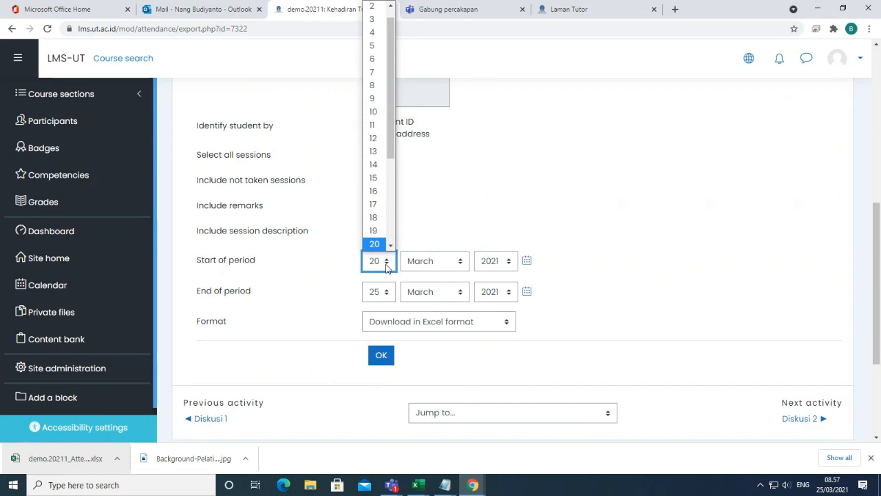
click(386, 267)
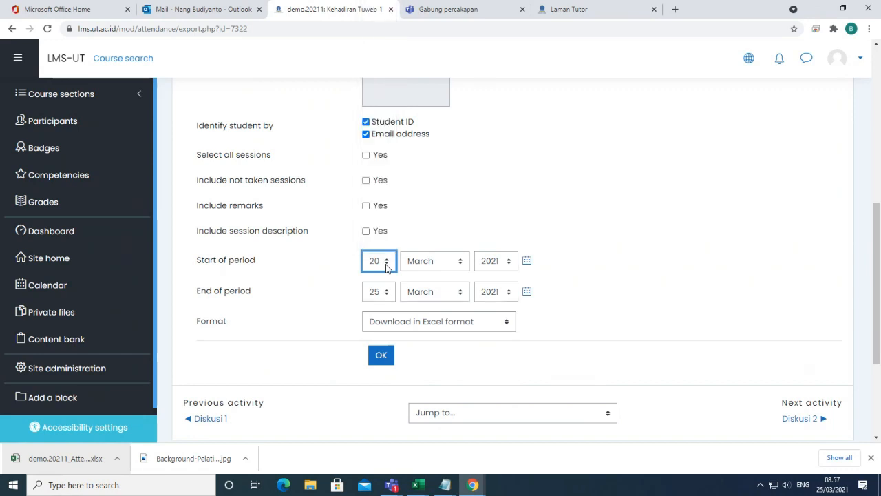
Step: Set the end of the export period to 29 March 2021 and export the attendance in Excel format
click(528, 291)
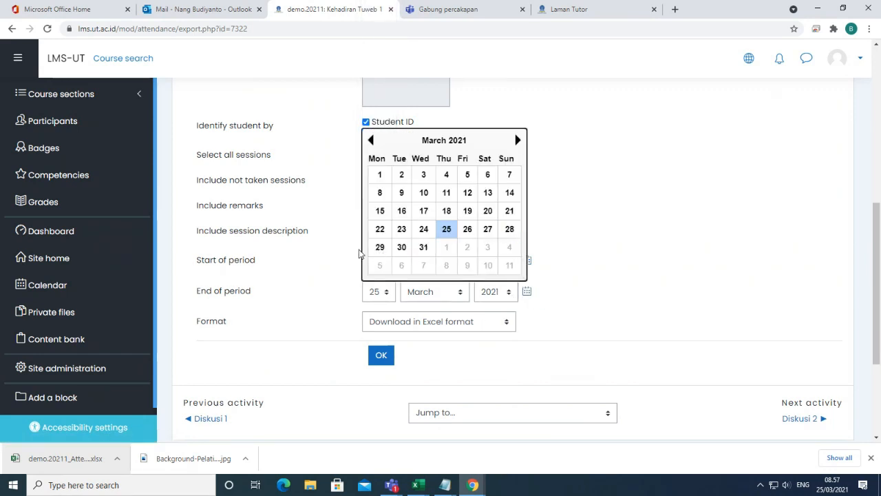
click(380, 246)
scroll(619, 313, down, 2)
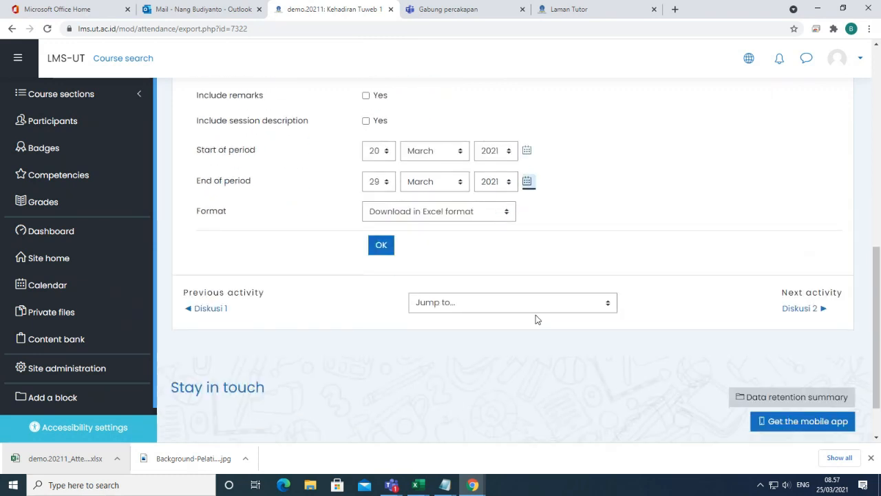
click(380, 246)
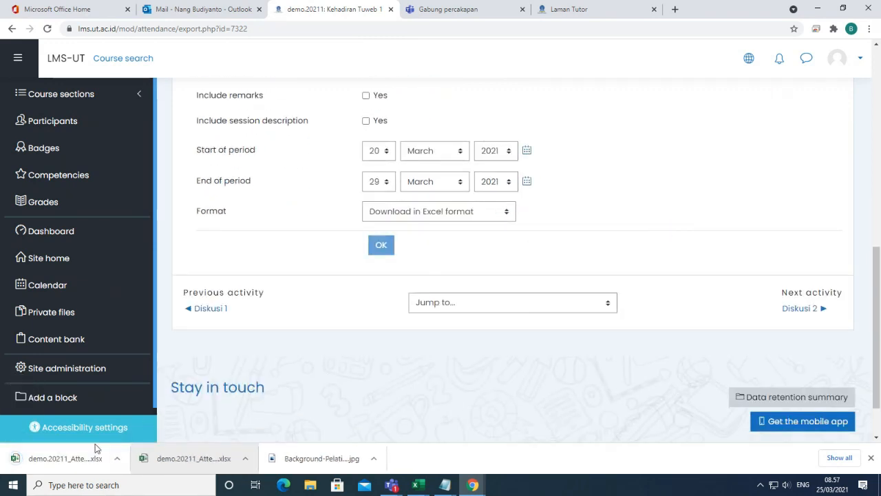
Step: Open the newly exported attendance workbook in Excel, enable editing and fit column E to its session heading
click(47, 462)
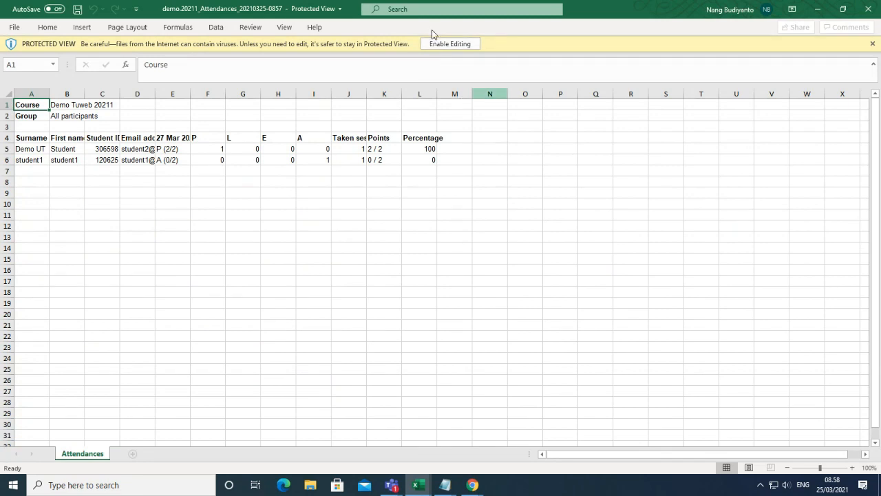
click(444, 43)
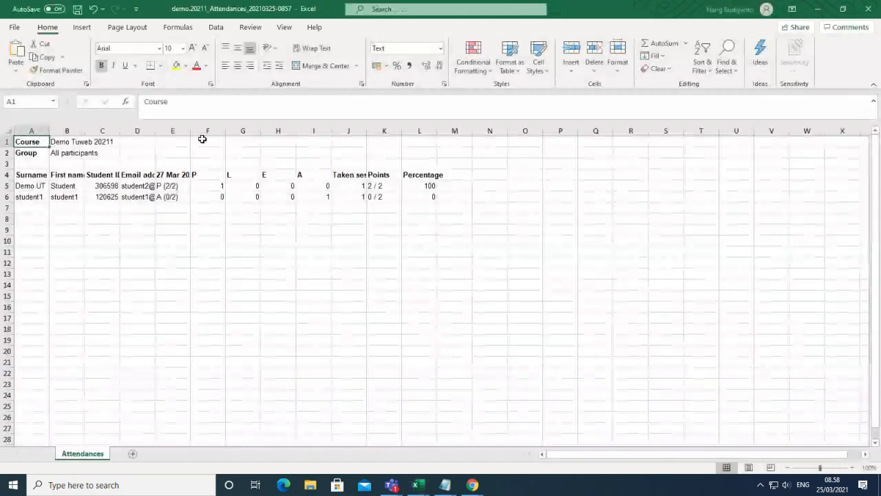
double_click(191, 128)
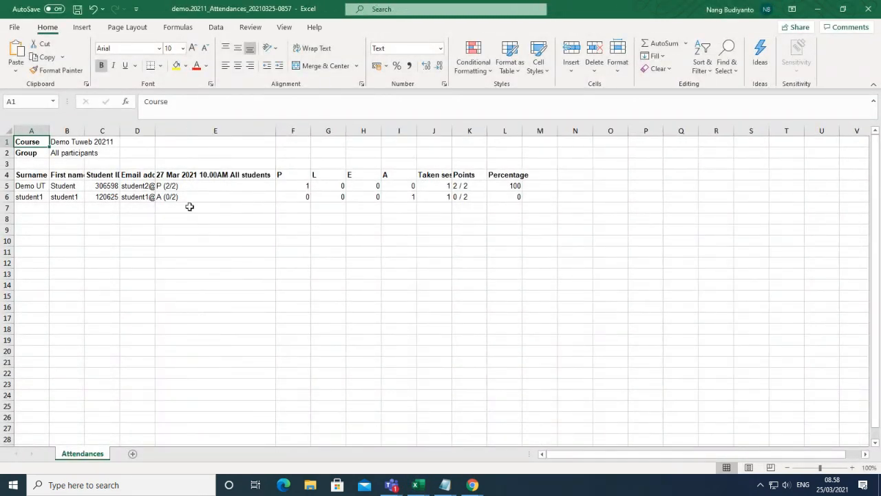
click(190, 177)
click(406, 337)
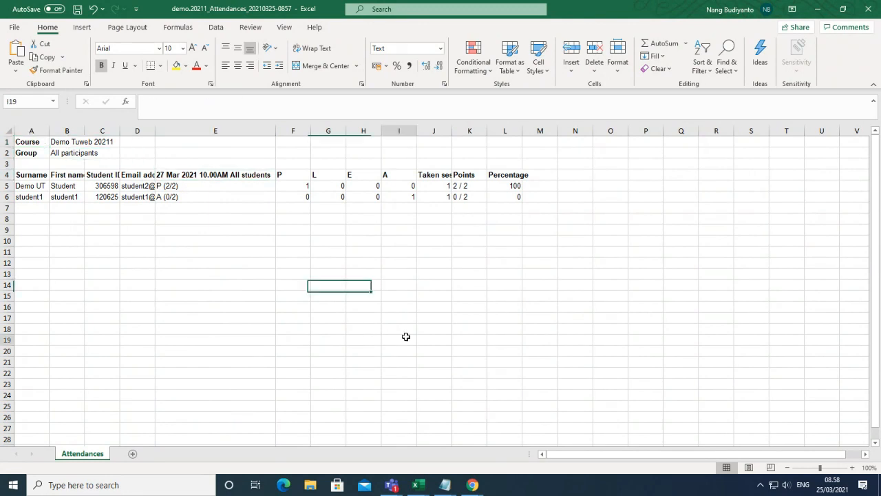
Step: Fit column A to its contents and check both students' attendance entries for the 27 March 2021 session
click(204, 188)
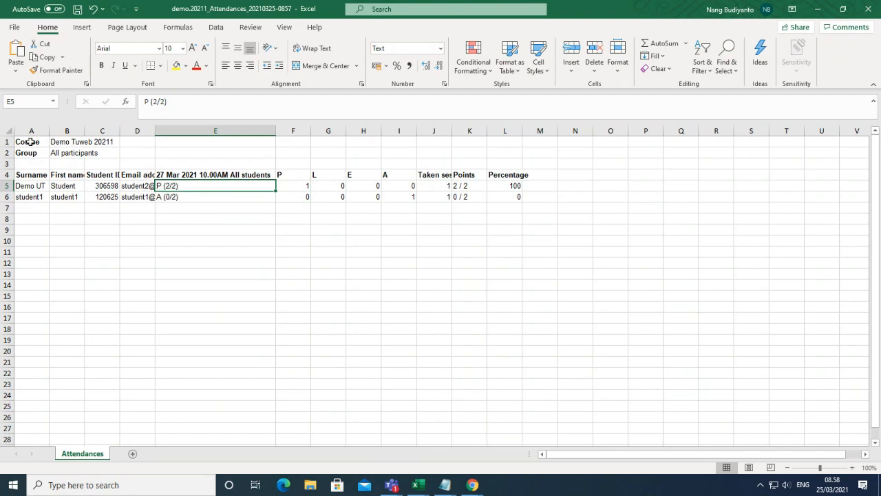
double_click(48, 130)
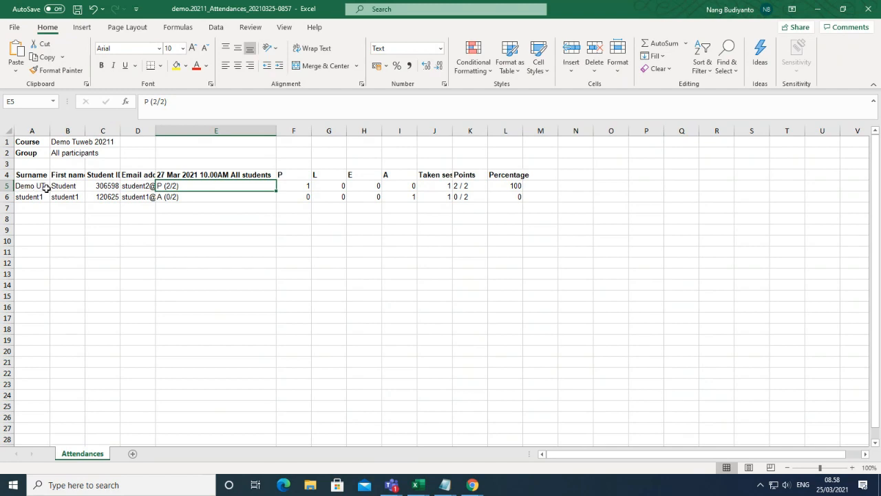
click(69, 187)
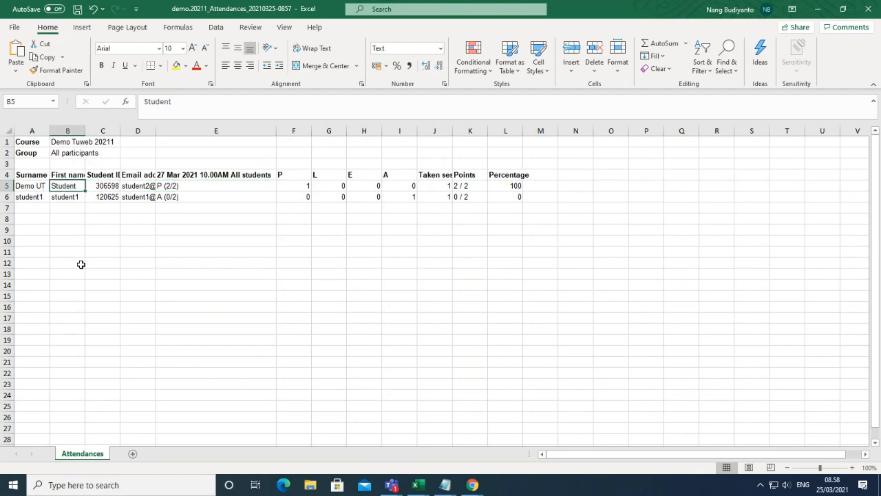
click(196, 190)
click(195, 198)
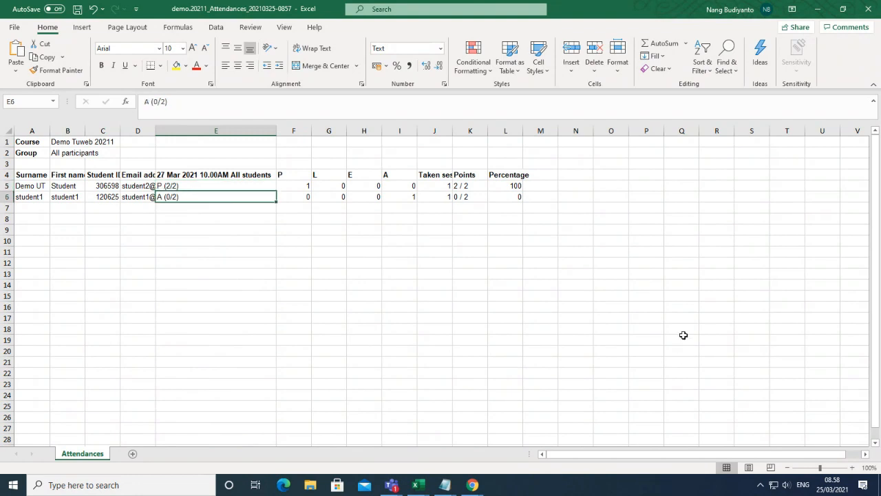
Step: Close the attendance workbook without saving and minimise the other open workbook to return to the browser
click(869, 10)
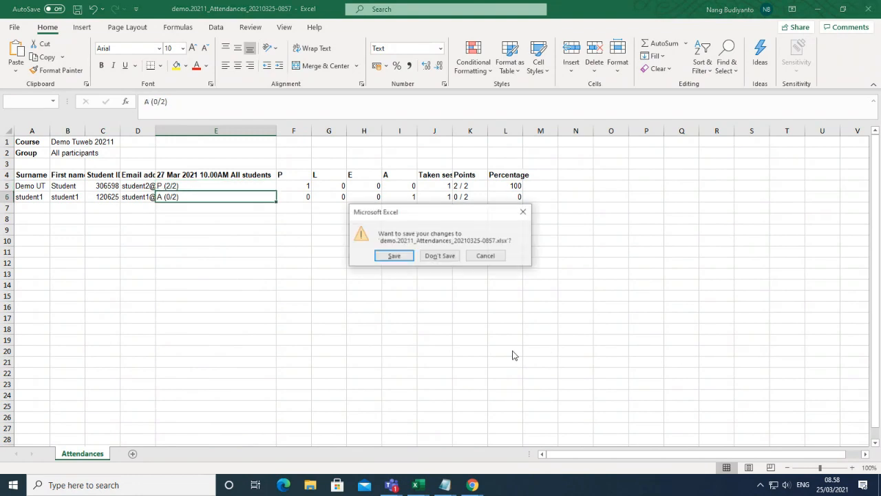
click(440, 255)
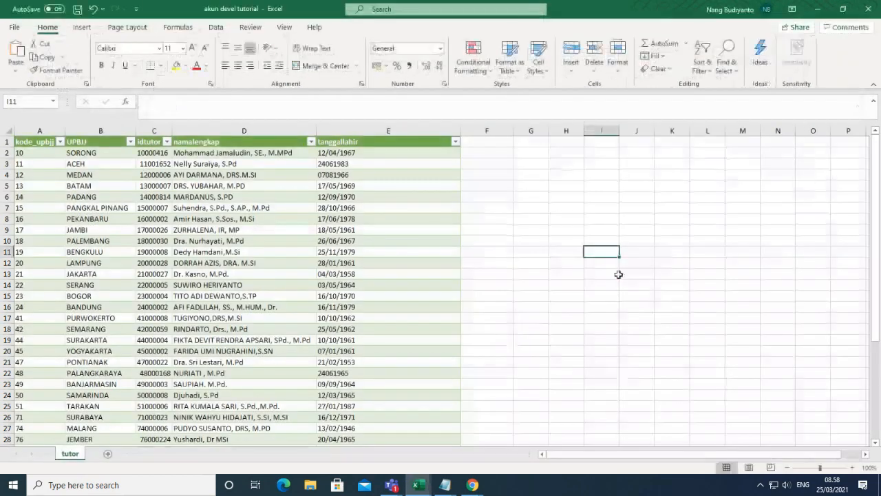
click(820, 9)
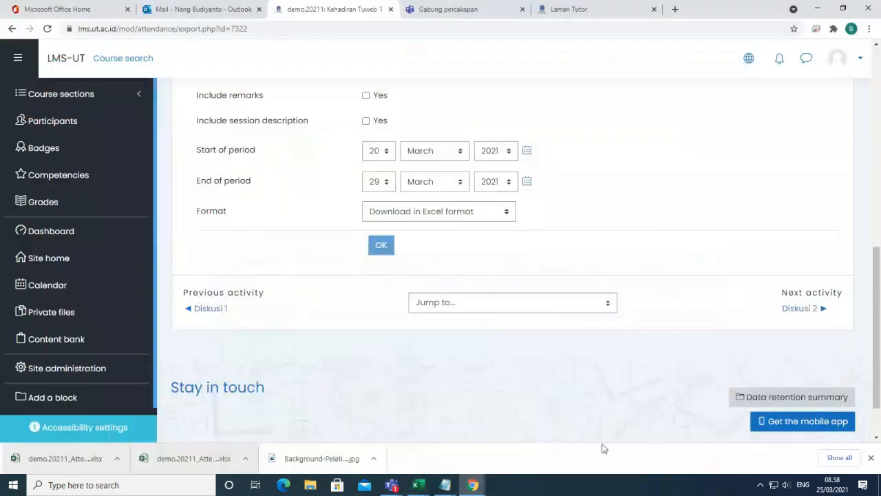
Step: Return to the demo.20211 course page and go to its Sesi 1 section
scroll(566, 285, down, 1)
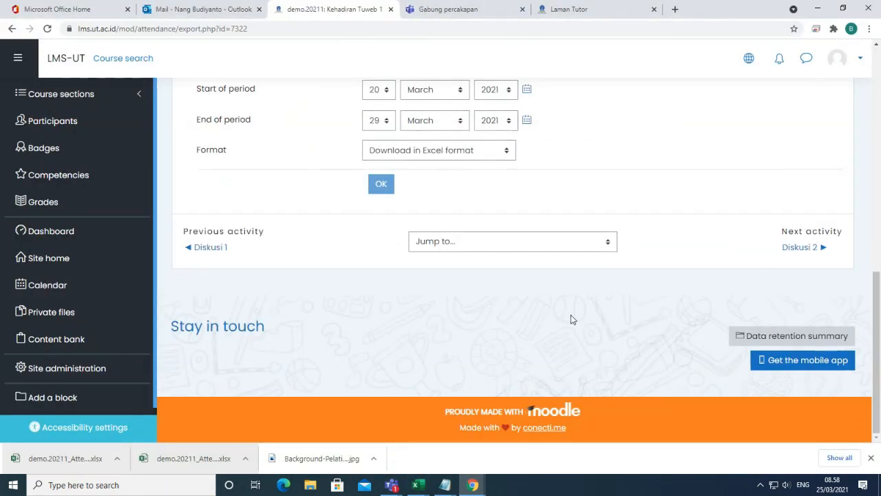
scroll(550, 331, up, 8)
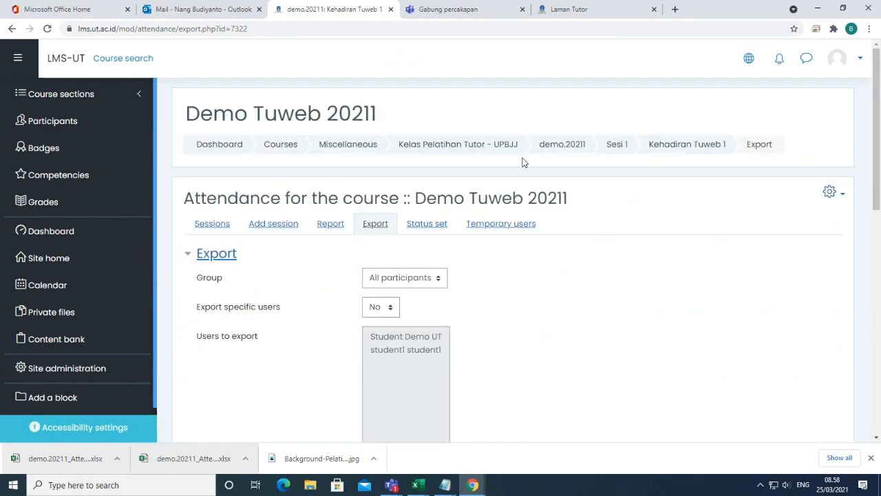
click(582, 145)
scroll(489, 351, down, 3)
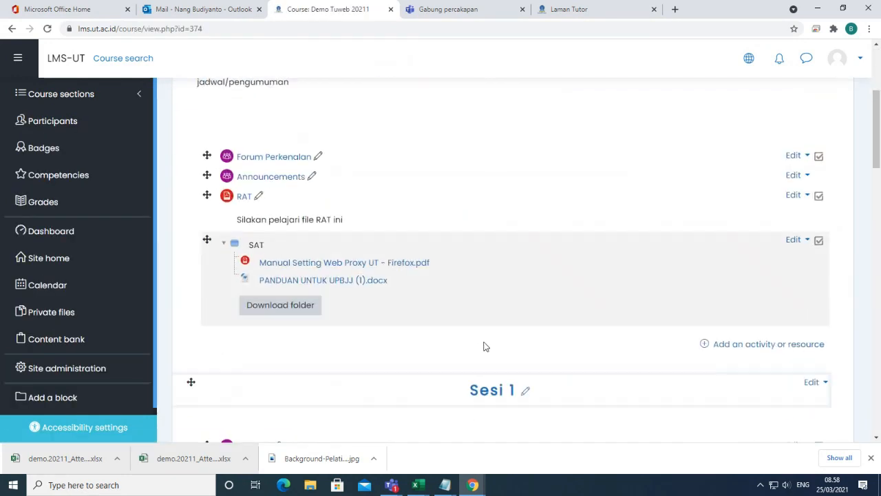
scroll(523, 320, down, 6)
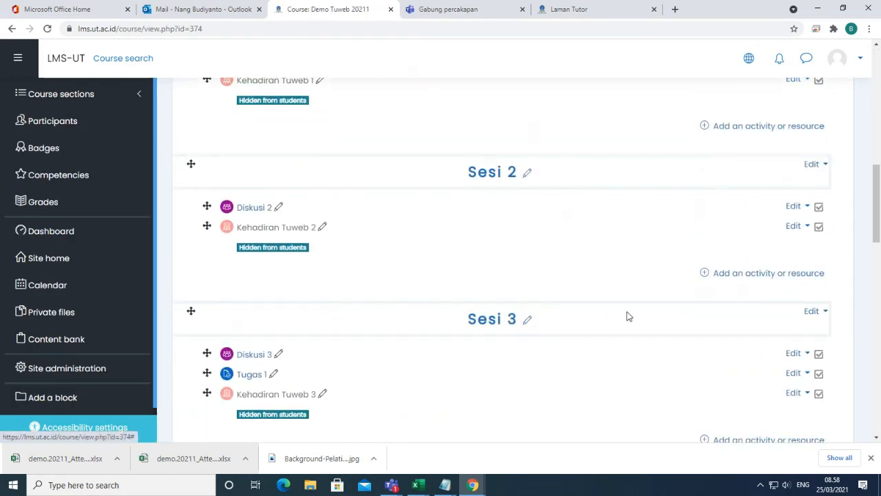
scroll(413, 274, up, 2)
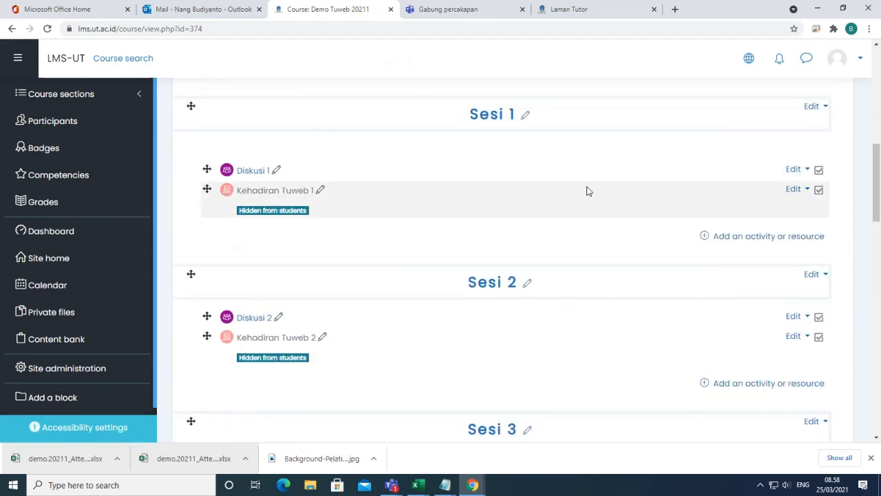
Step: Start adding a Page resource to Sesi 1 and name it "Materi 1"
click(739, 238)
click(738, 238)
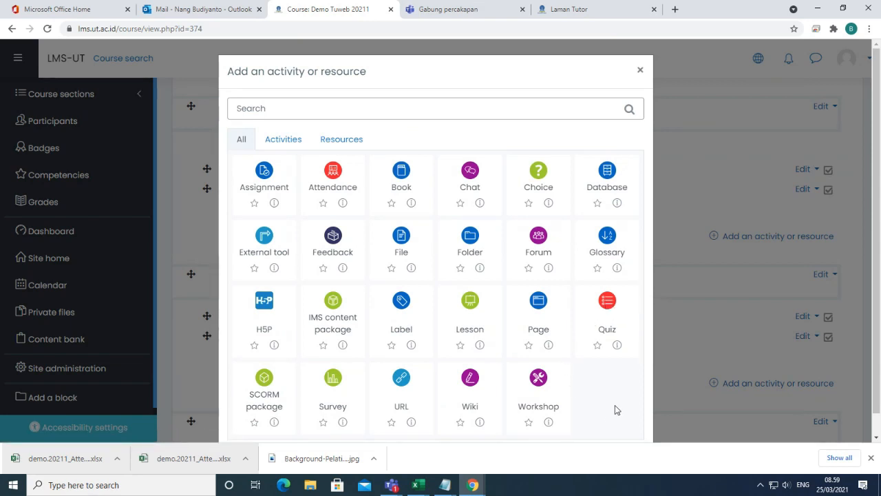
scroll(678, 383, down, 1)
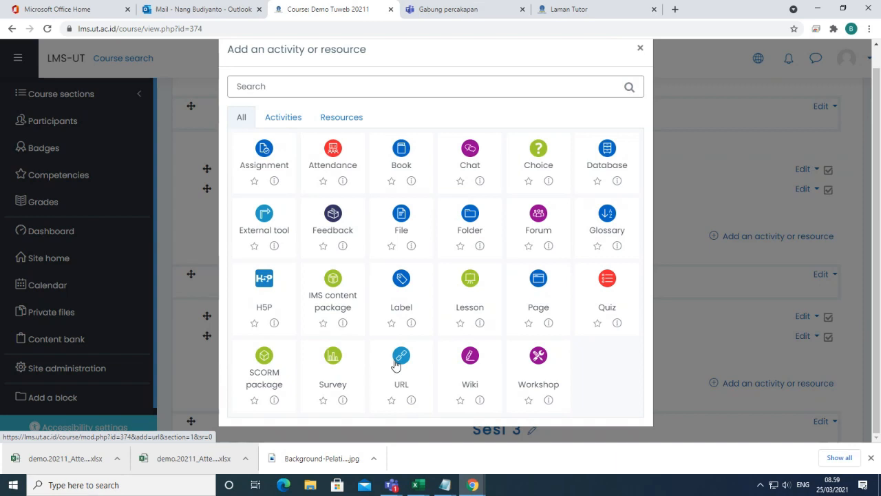
click(540, 281)
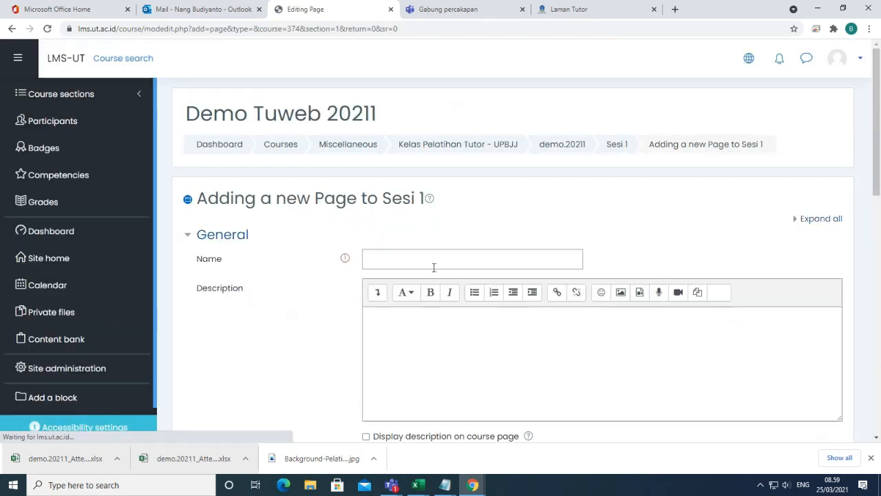
click(434, 259)
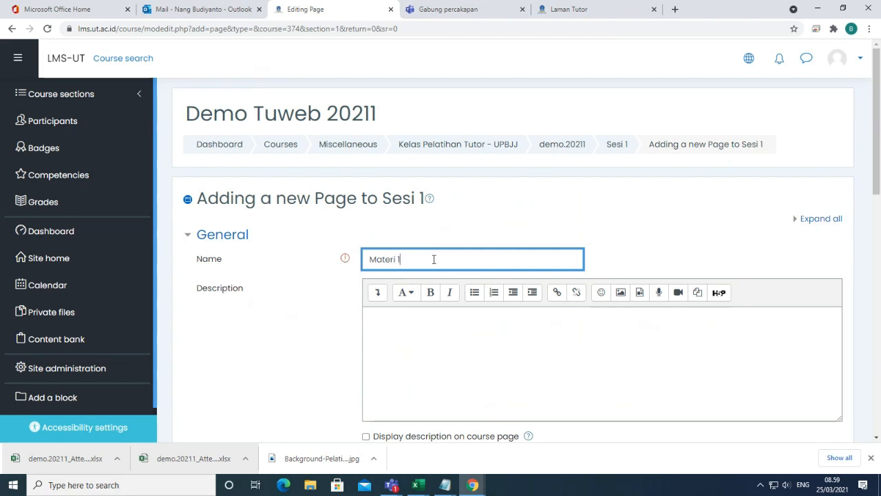
Step: Enter the page description "materi pengayaan tentang...." followed by a second paragraph "silakanpelajari materi berikut ini..."
click(431, 337)
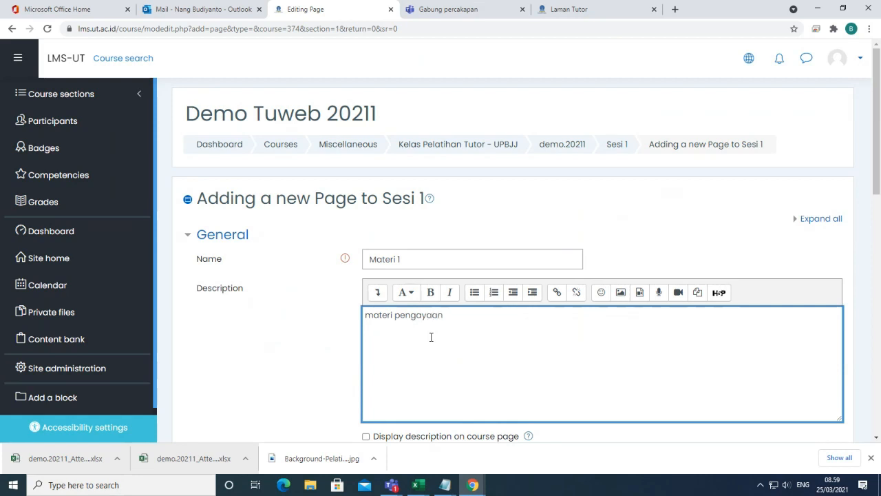
text(tentang)
text(.... )
text(silakan)
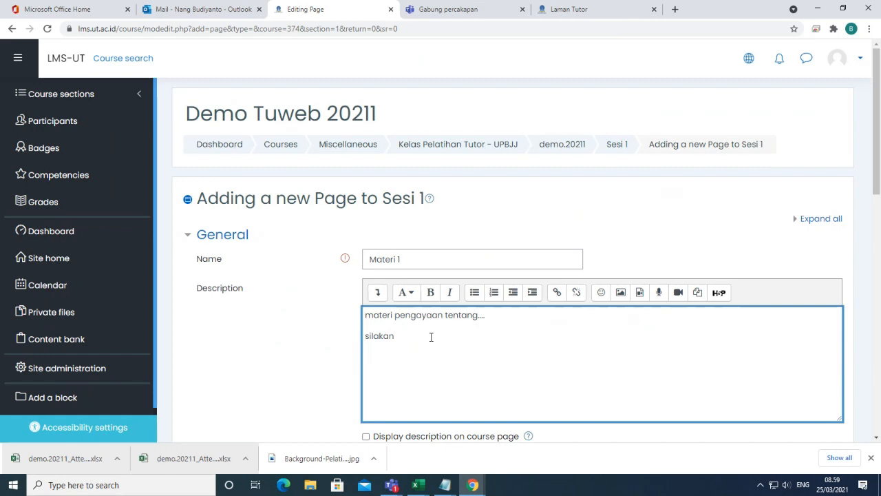
text(pelajari materi berikut ini...)
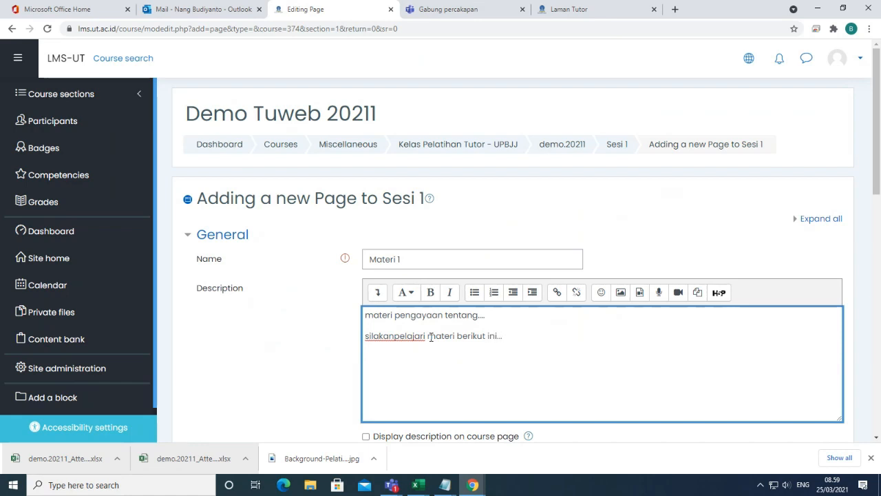
Step: Enable displaying the Materi 1 description on the course page and go to the page content
scroll(431, 338, down, 2)
click(366, 326)
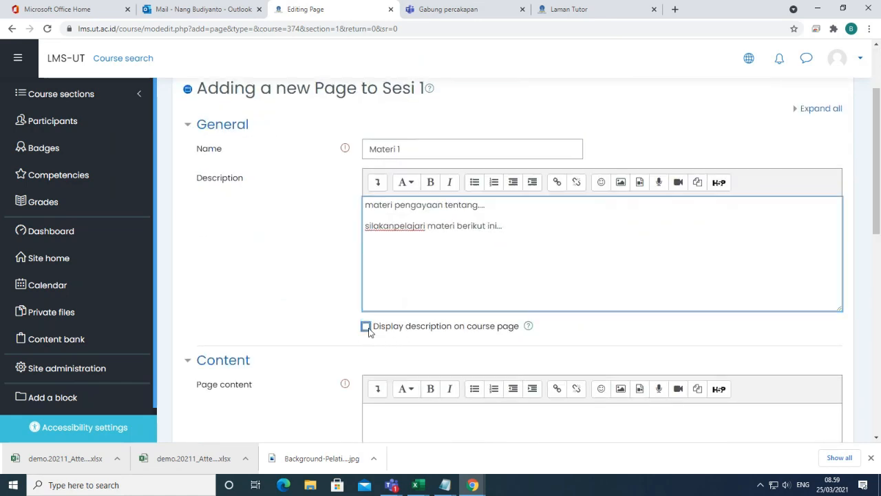
click(367, 326)
scroll(427, 348, down, 4)
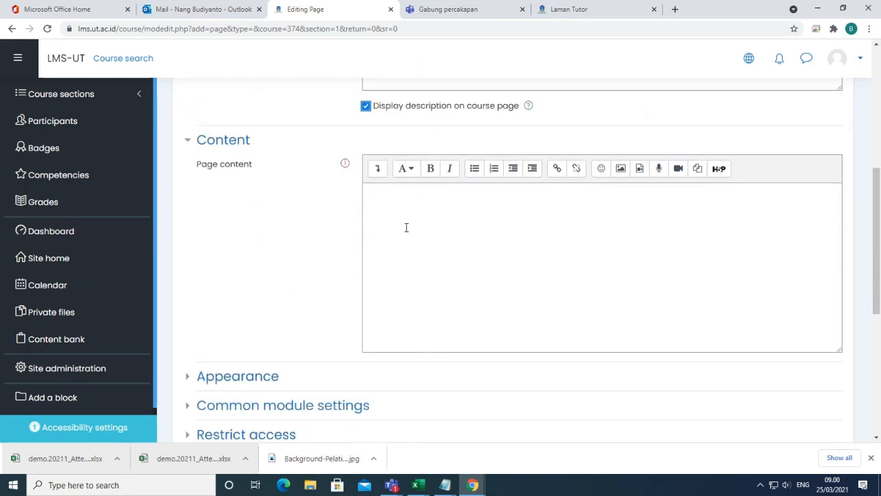
Step: Review the Materi 1 page's name, description and page content fields
click(474, 253)
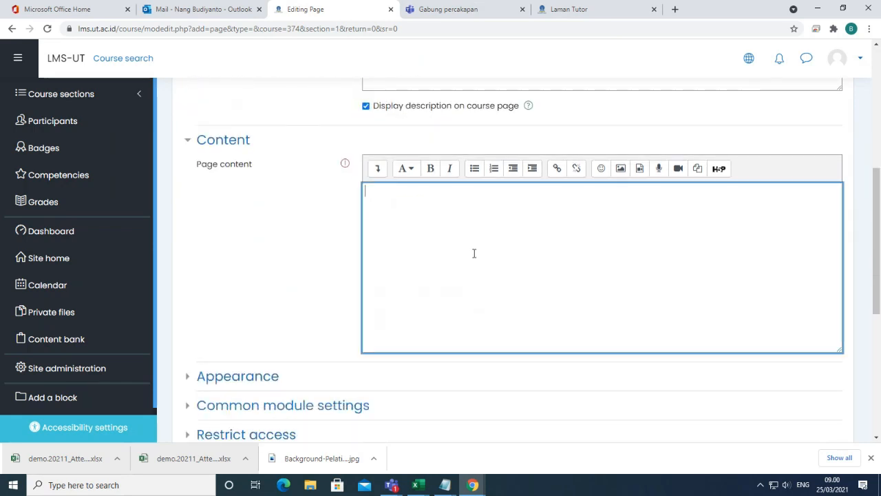
scroll(474, 252, up, 4)
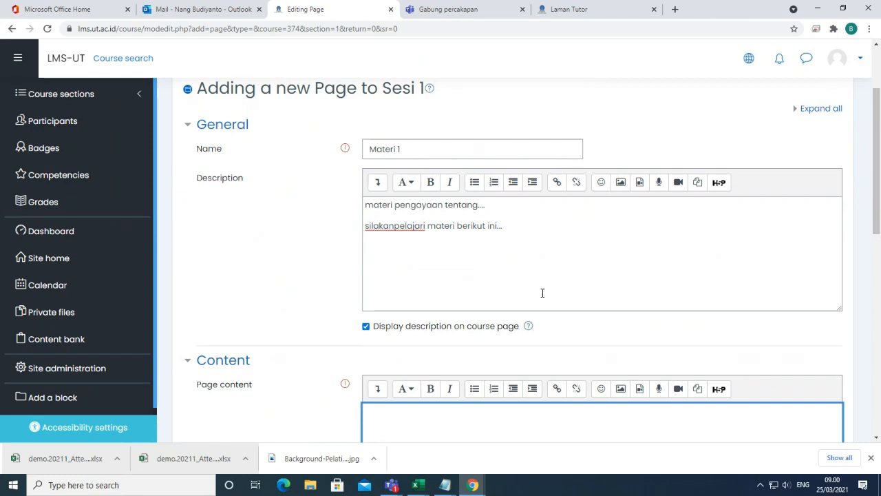
scroll(542, 293, down, 2)
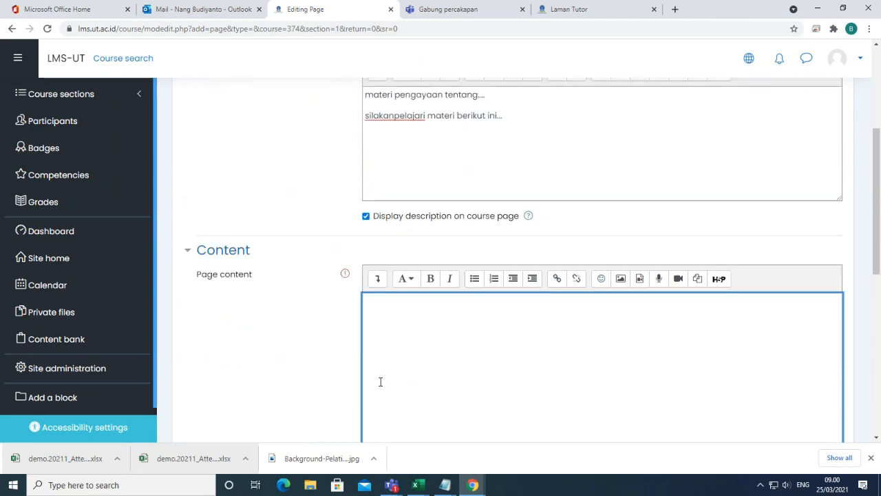
scroll(310, 388, up, 1)
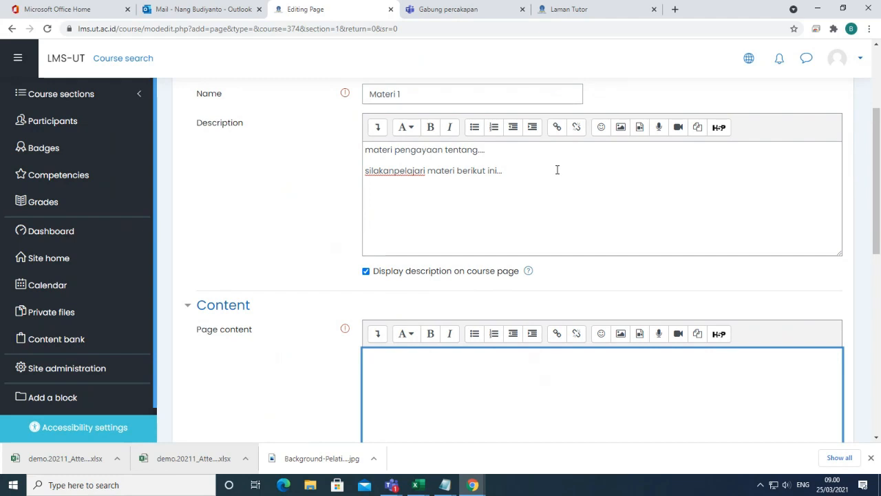
scroll(558, 169, down, 2)
scroll(557, 169, down, 1)
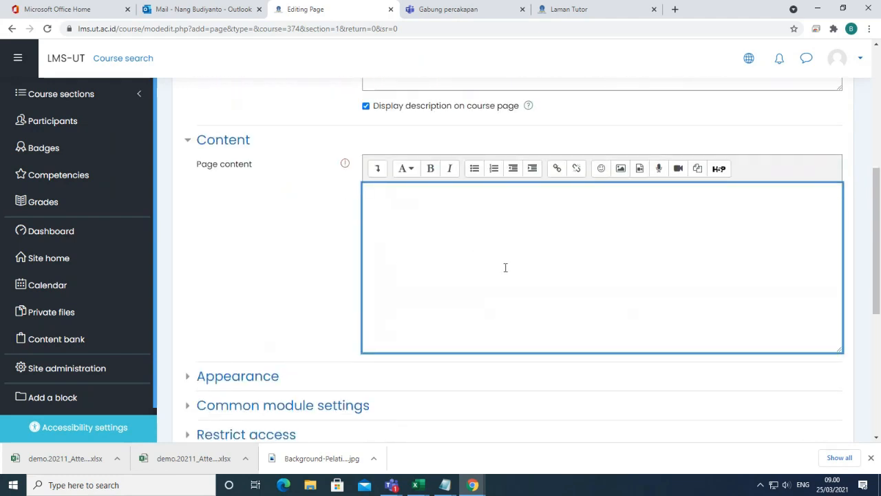
scroll(394, 268, up, 2)
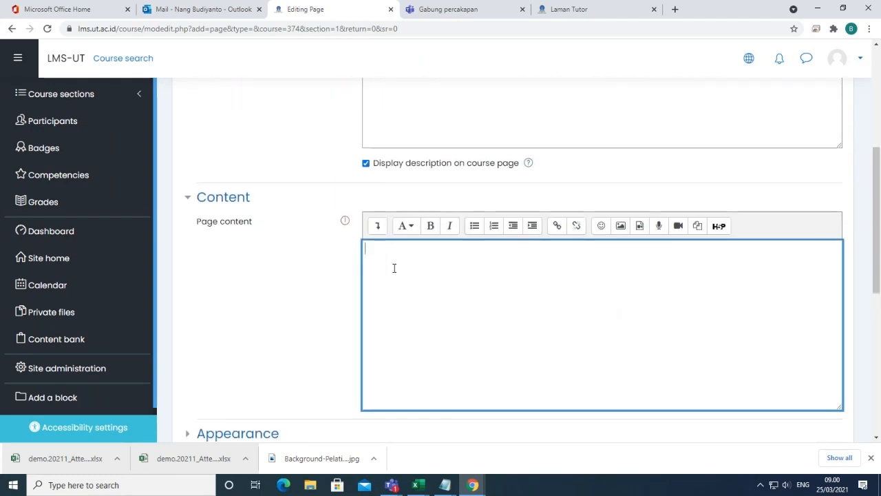
scroll(425, 294, up, 2)
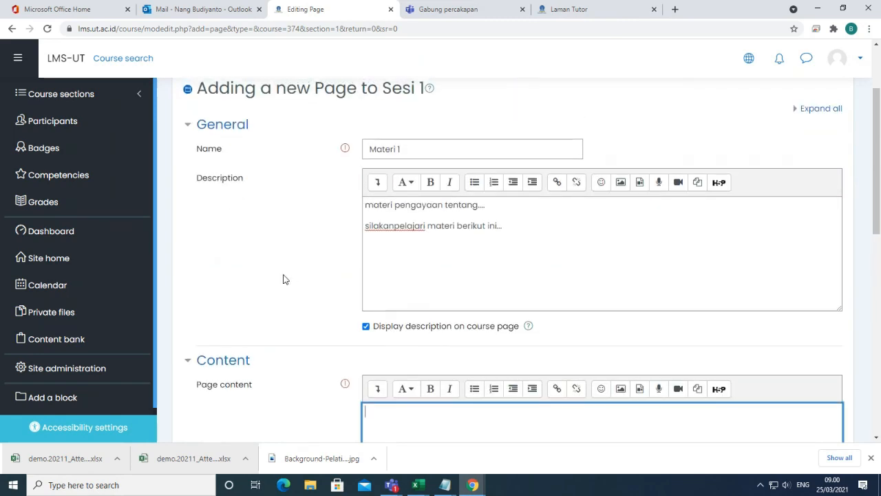
scroll(326, 305, down, 3)
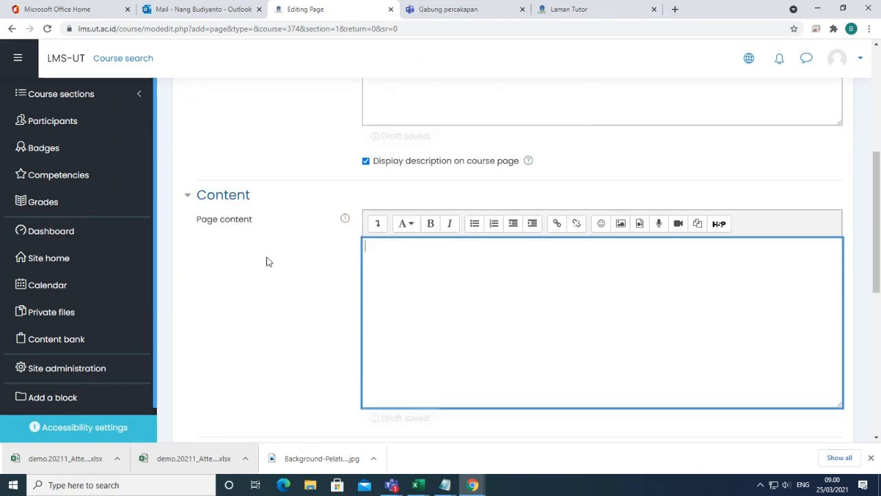
Step: Expand the page content editor's formatting options and enter "materi pengayaan...." as the page content
click(234, 230)
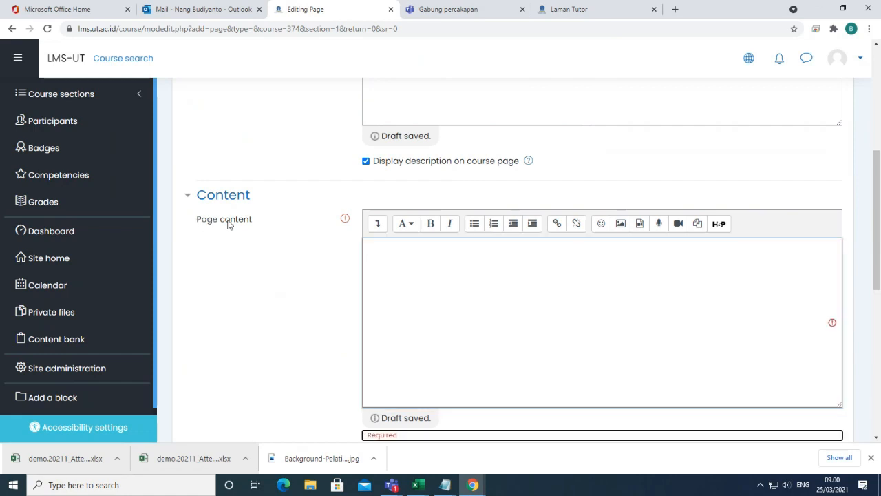
click(379, 225)
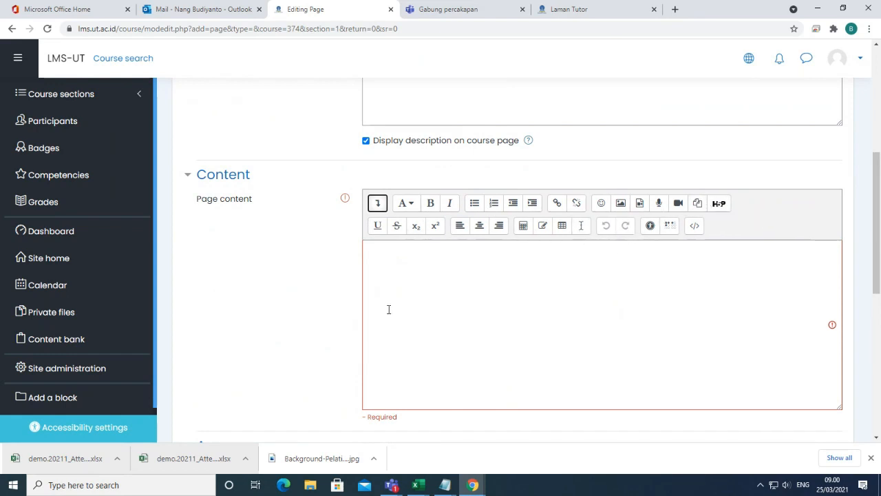
click(408, 265)
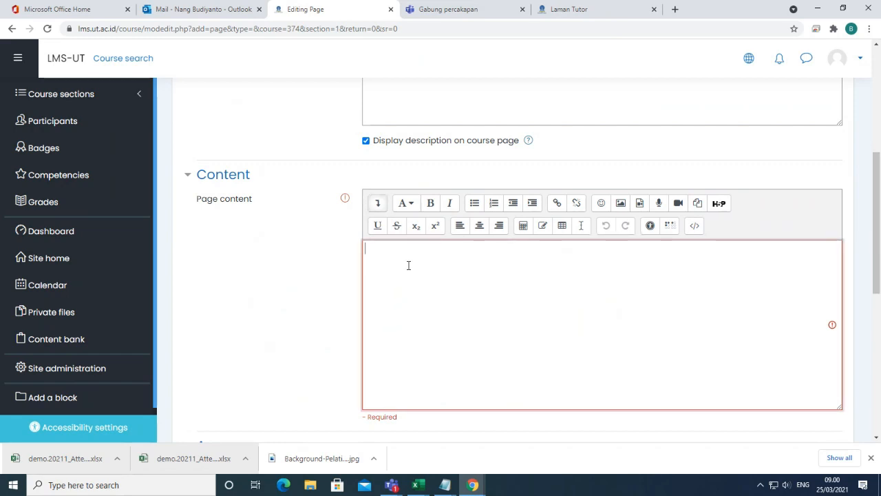
text(materi pengayaan....)
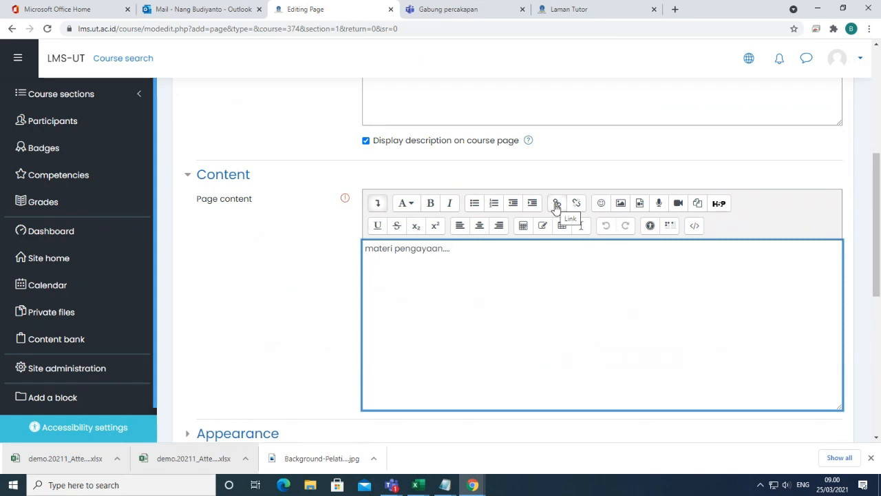
Step: Link the text "pengayaan...." to an upload of Manual Setting Web Proxy UT - Firefox.pdf, and save the page, returning to the course
drag(395, 249, 455, 249)
click(400, 249)
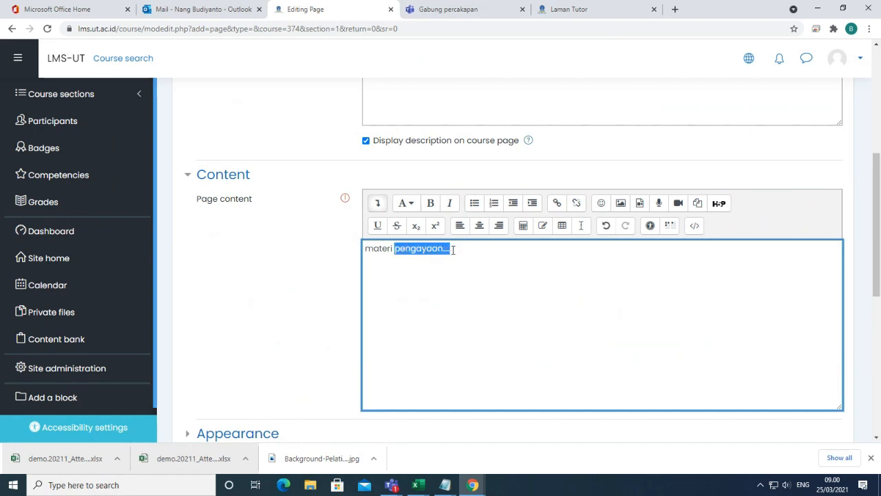
click(557, 203)
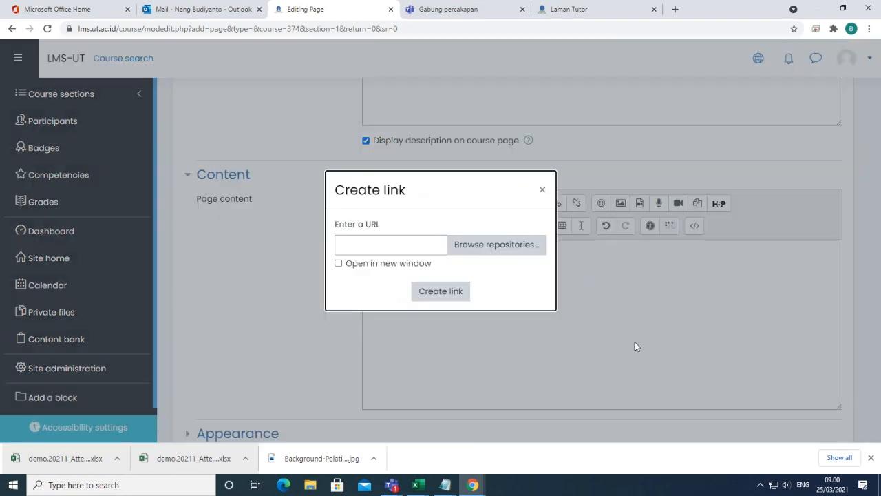
click(485, 246)
click(367, 200)
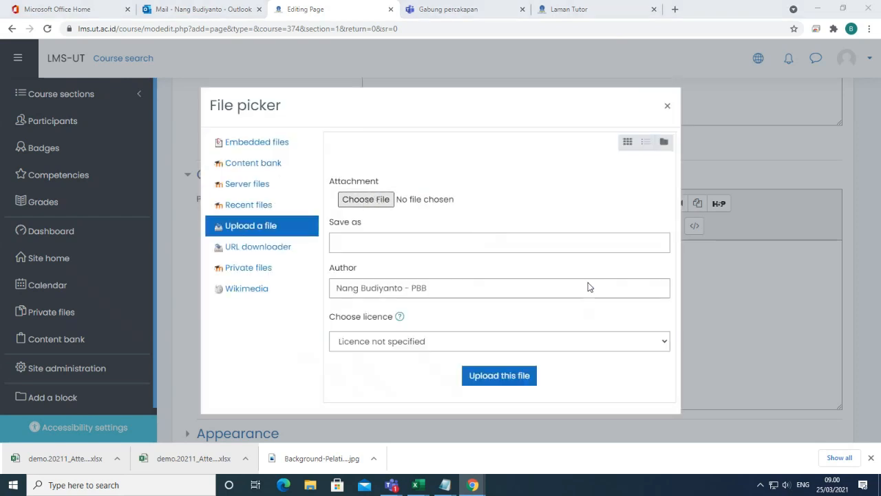
click(604, 315)
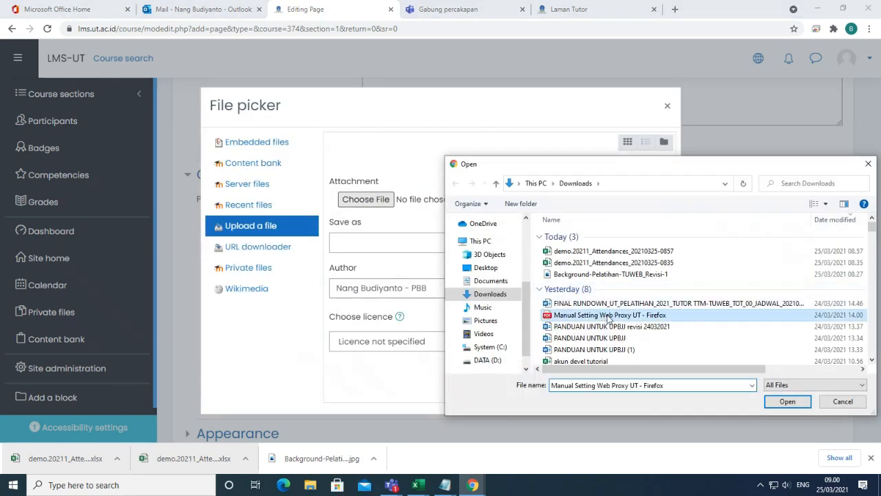
click(787, 402)
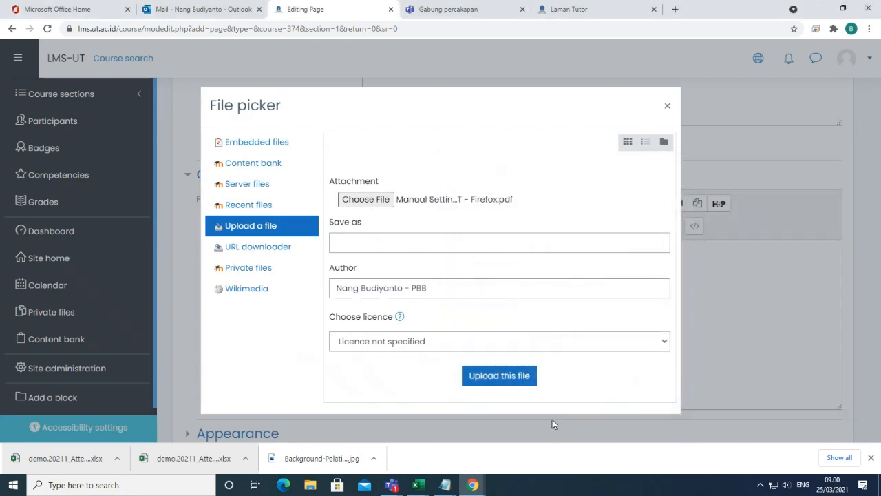
click(525, 386)
scroll(618, 335, down, 5)
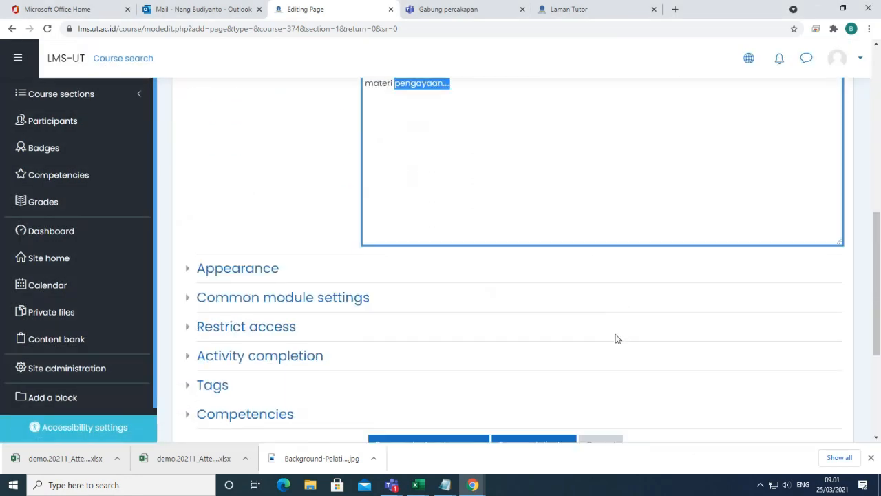
click(451, 334)
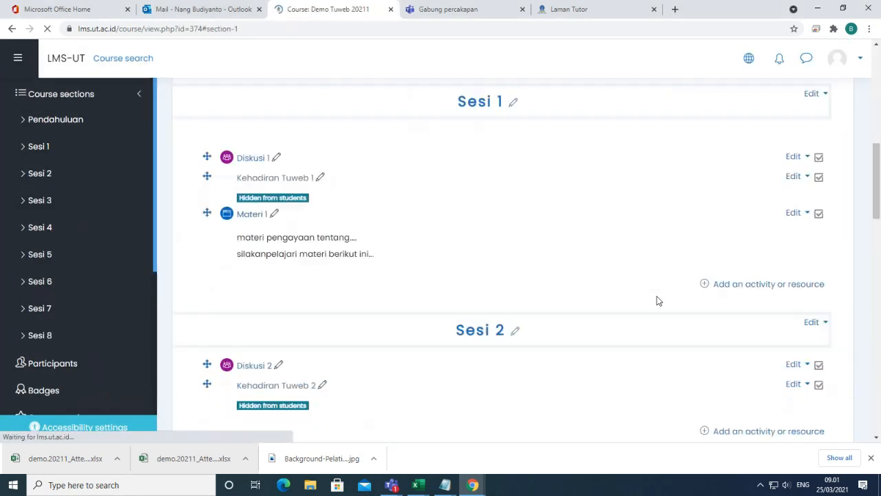
Step: Check the Materi 1 page in Sesi 1 by opening its "pengayaan...." link, and return to the course page
scroll(641, 308, down, 2)
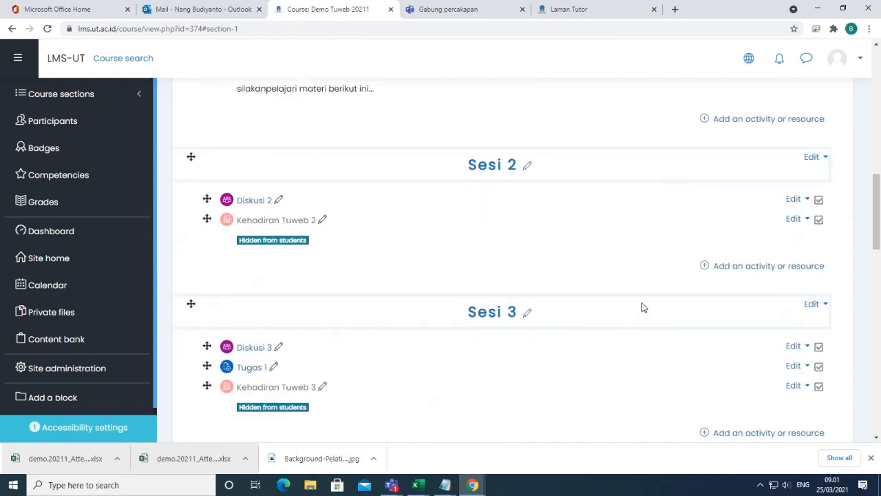
scroll(641, 308, up, 4)
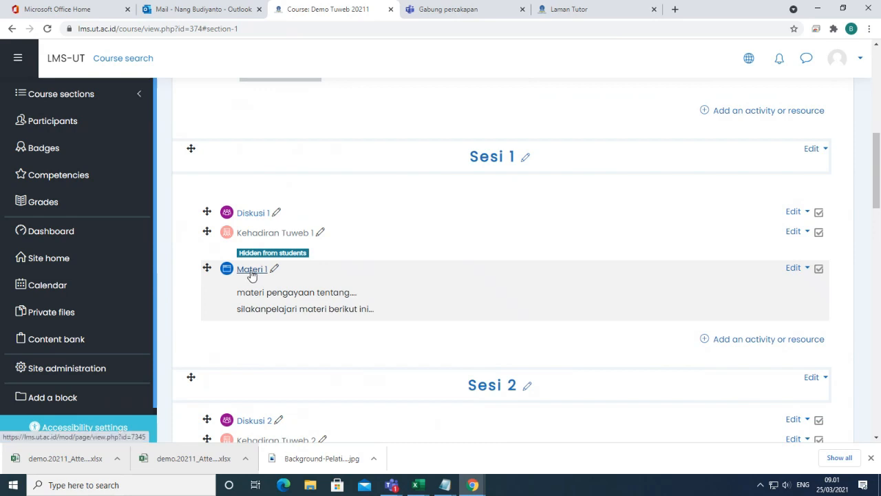
click(251, 270)
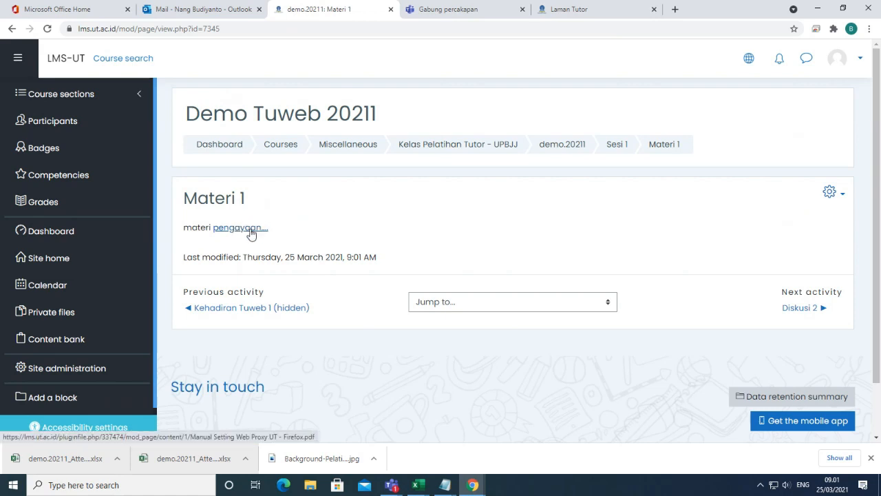
click(249, 229)
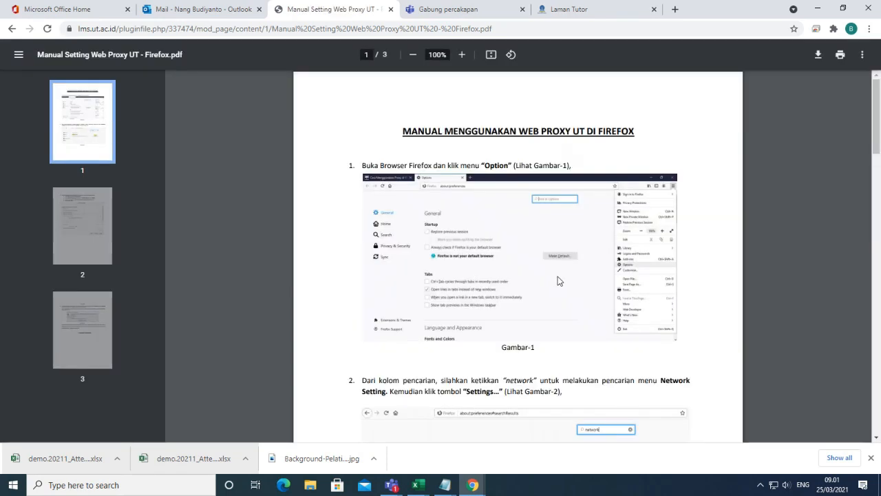
click(11, 30)
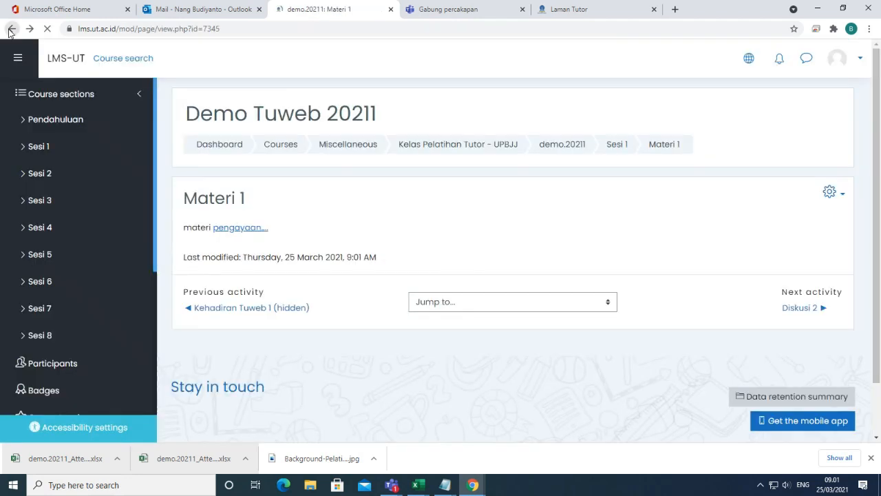
click(11, 30)
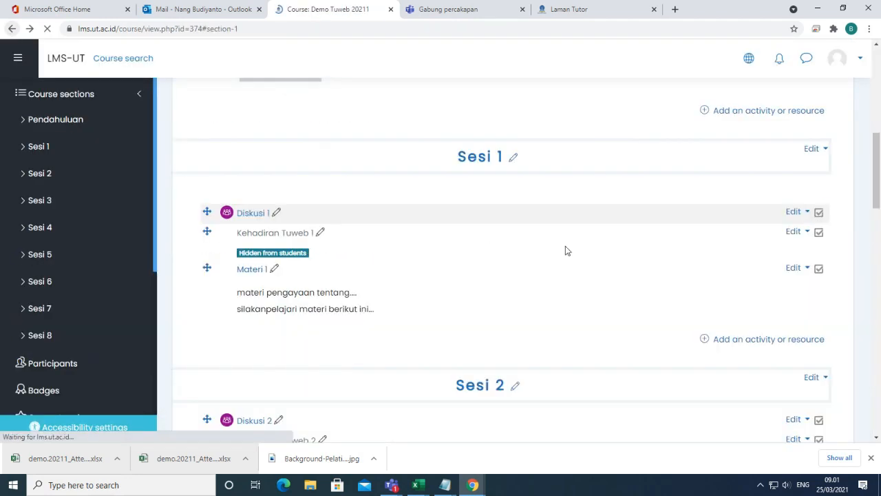
scroll(618, 344, down, 2)
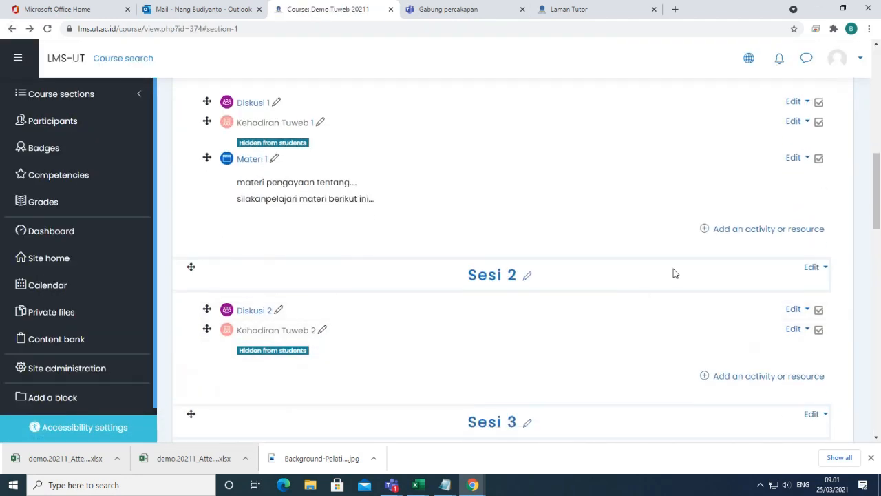
Step: Look over the activity and resource types that can be added to Sesi 1, and close the list without adding any
click(749, 231)
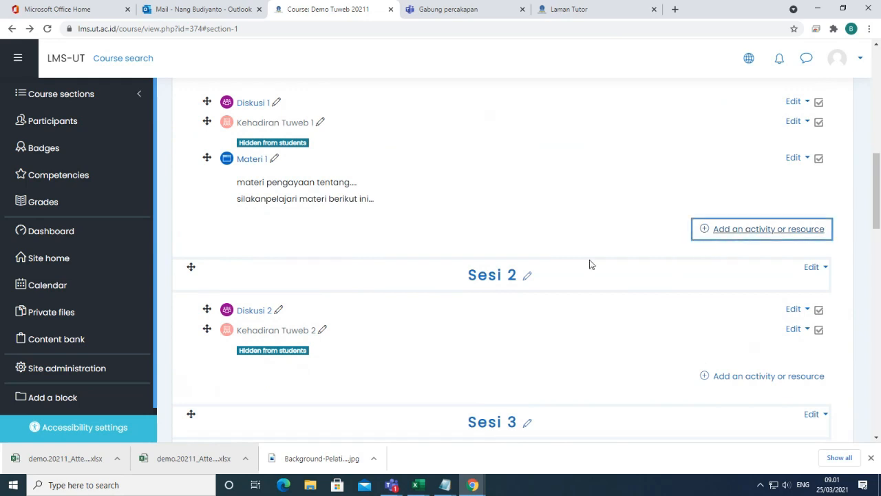
scroll(619, 408, down, 1)
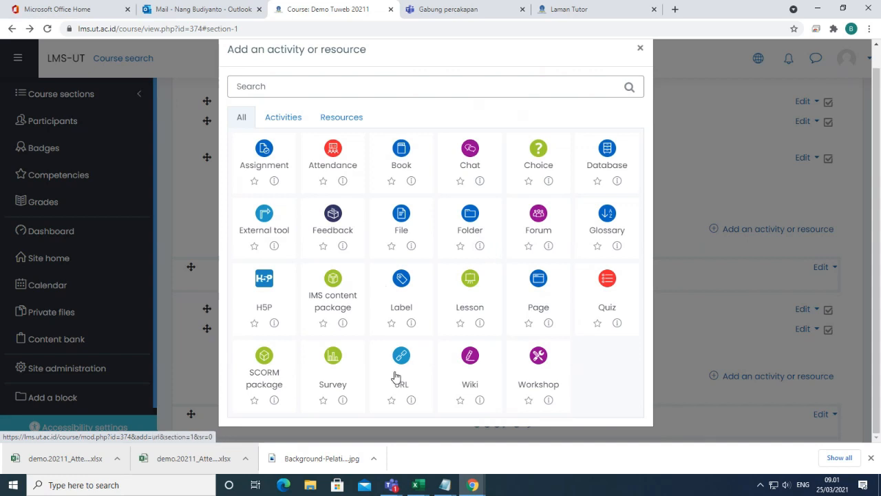
click(641, 49)
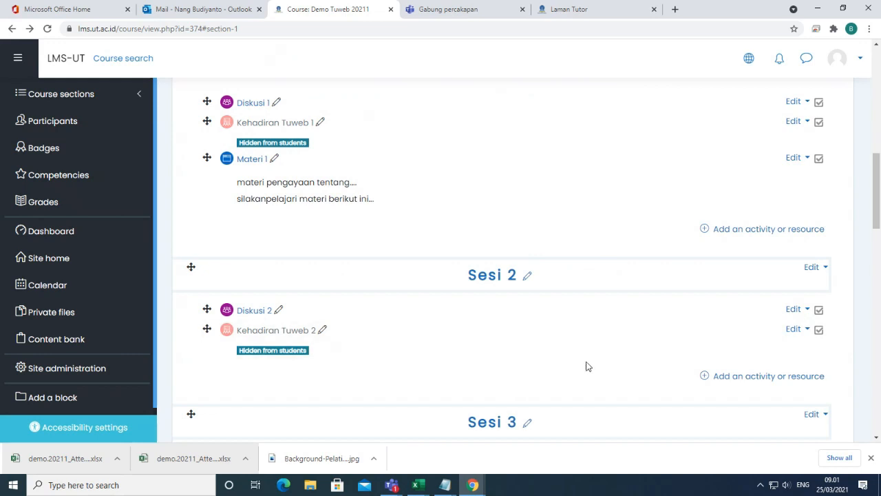
Step: Open the Tugas 1 assignment in Sesi 3 and bring up its settings for editing
scroll(586, 365, down, 2)
scroll(586, 366, down, 1)
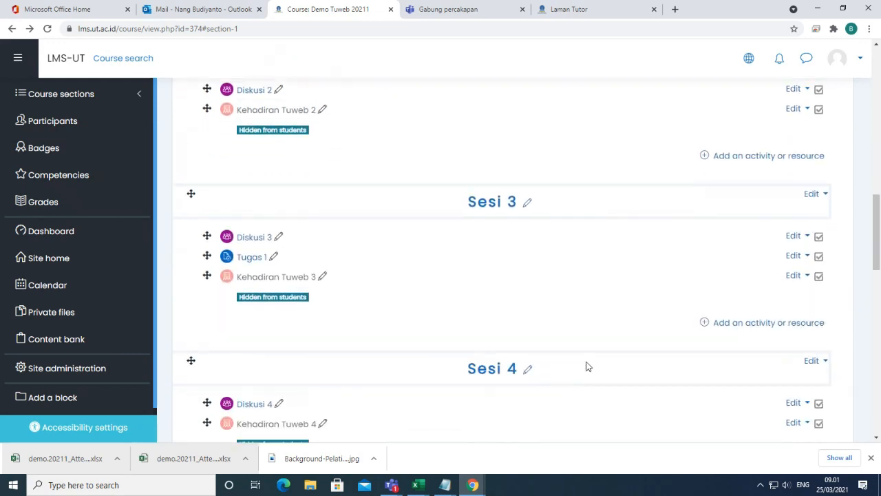
scroll(586, 365, down, 1)
scroll(586, 366, up, 2)
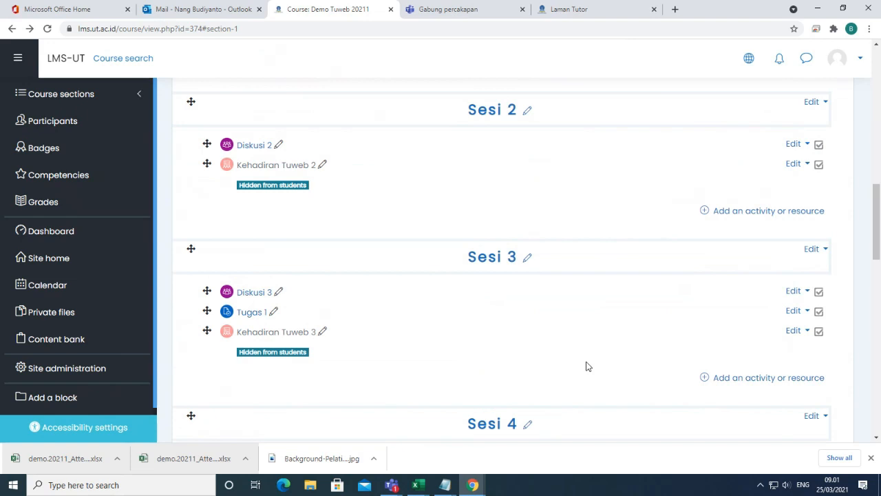
scroll(586, 365, up, 4)
scroll(586, 365, up, 2)
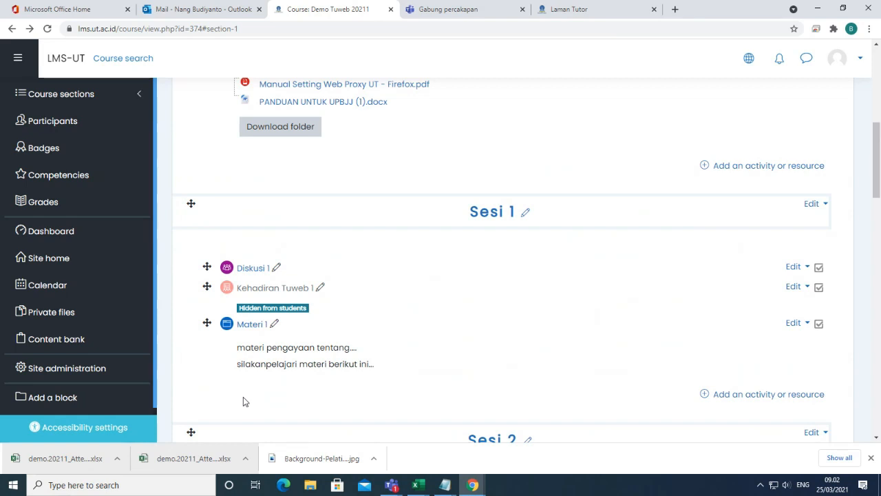
scroll(243, 401, down, 5)
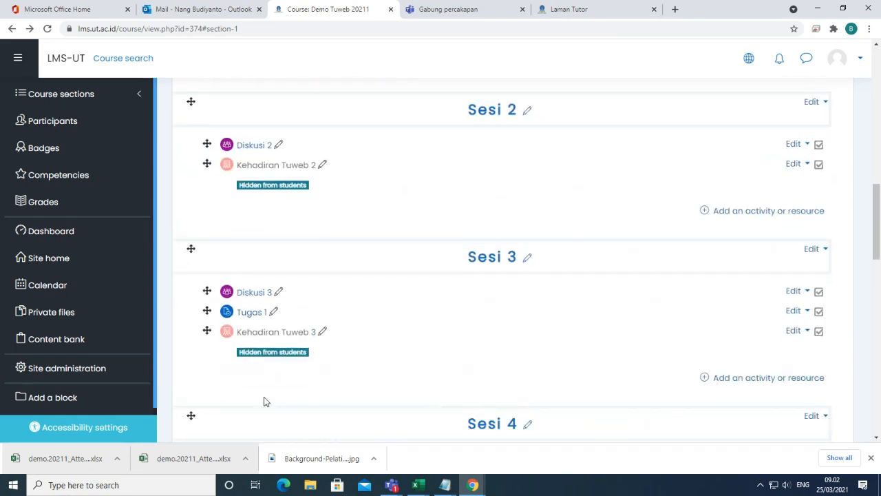
click(247, 313)
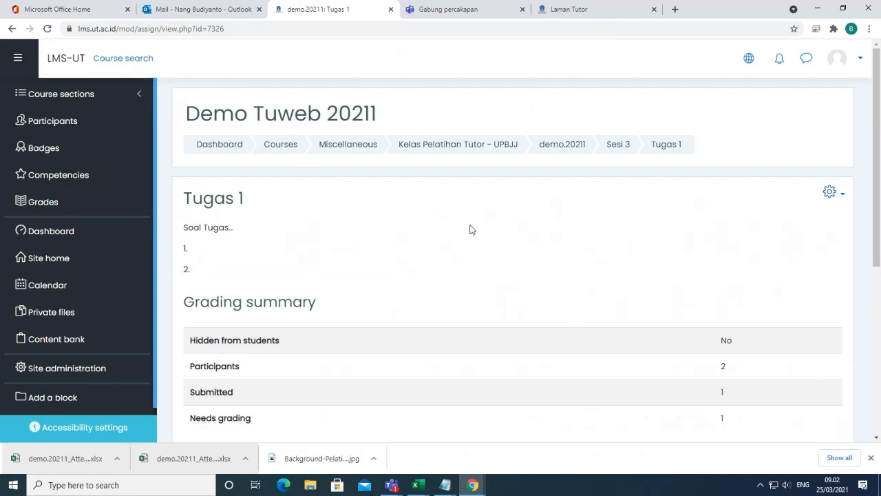
click(831, 194)
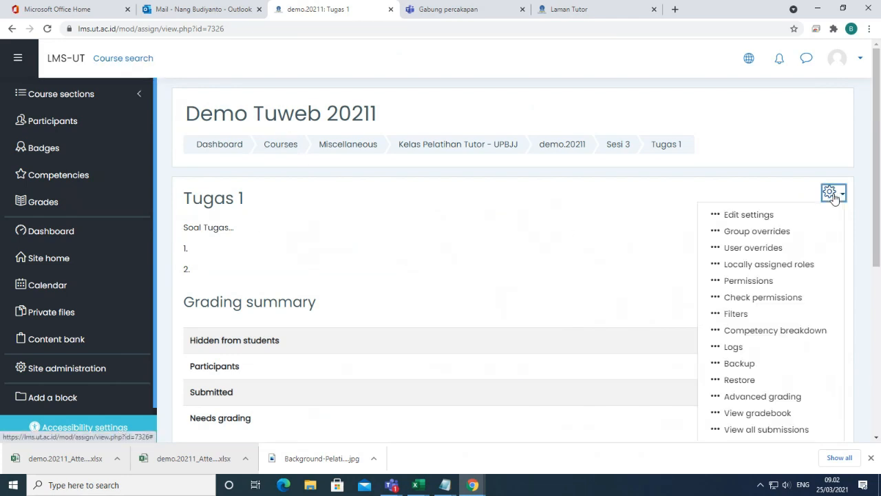
click(780, 217)
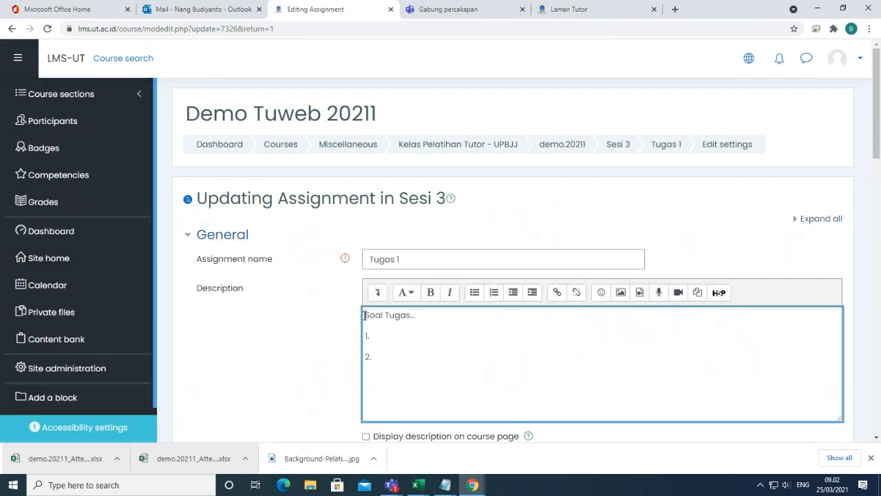
Step: Examine the description with the assignment questions and the additional files area of Tugas 1
triple_click(365, 314)
scroll(255, 325, down, 1)
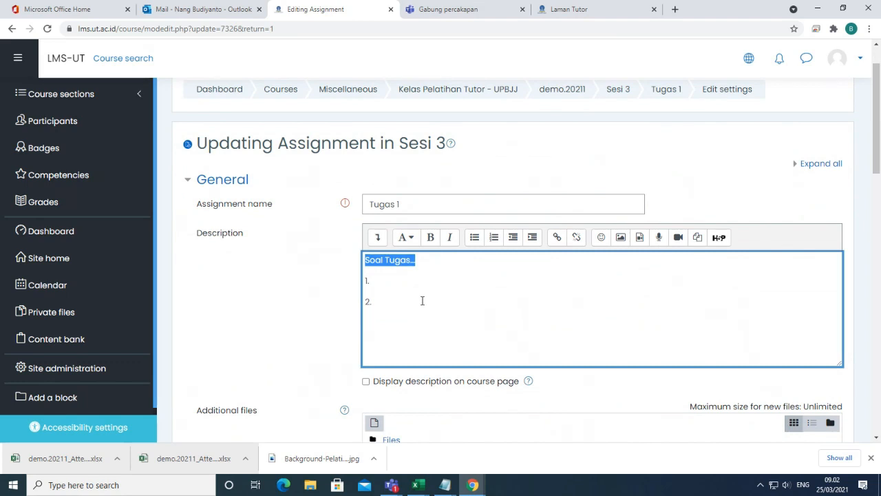
scroll(422, 301, down, 1)
scroll(274, 282, down, 2)
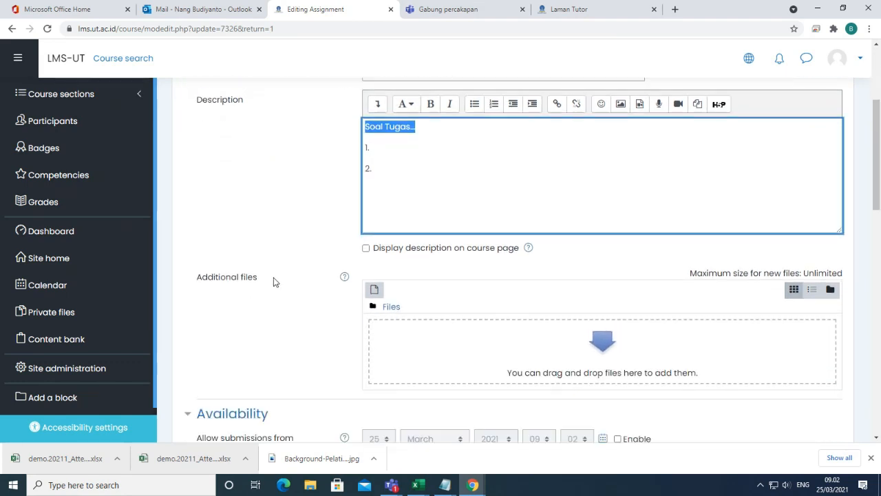
scroll(274, 281, down, 1)
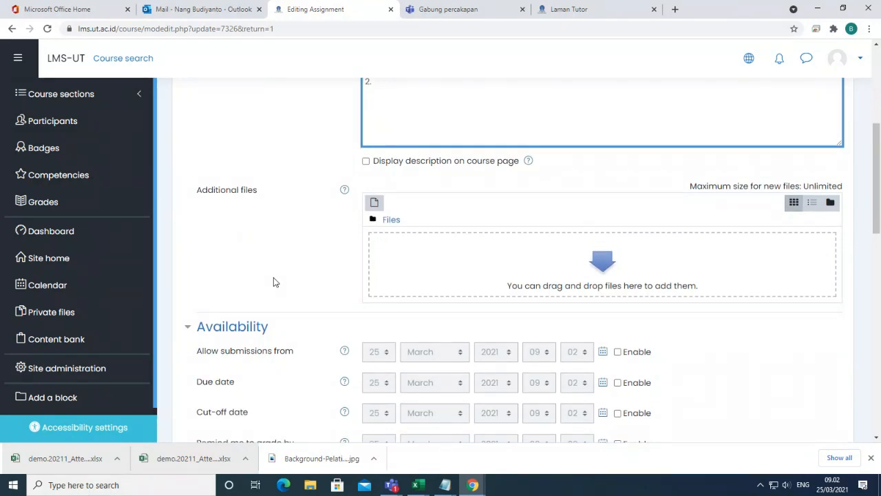
scroll(273, 282, up, 2)
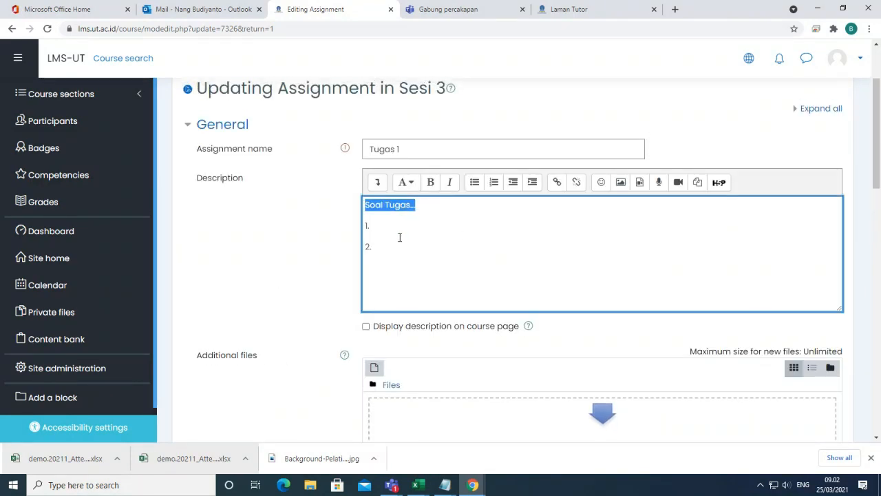
scroll(334, 391, down, 1)
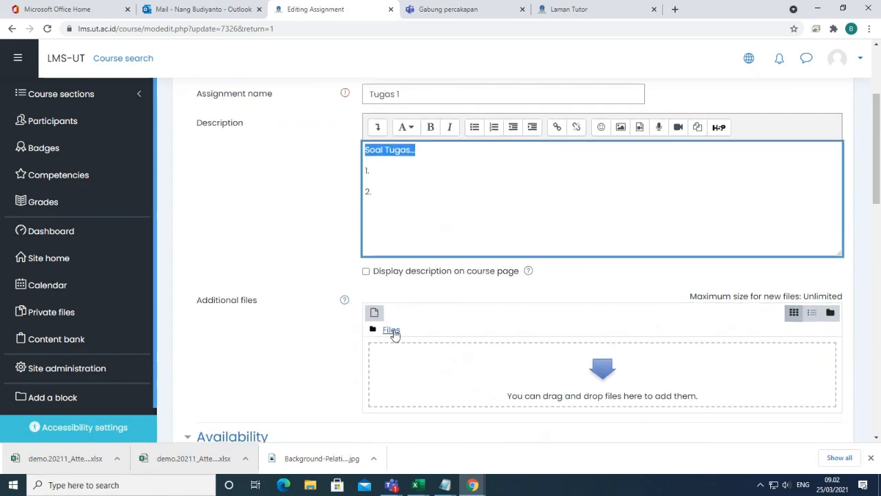
Step: Upload the PDF "UT_DOKUMEN_2020_PETUNJUK TUWEB 20202_MAHASISWA_20200909 (1)" from Downloads as an additional file of the assignment
scroll(290, 330, down, 2)
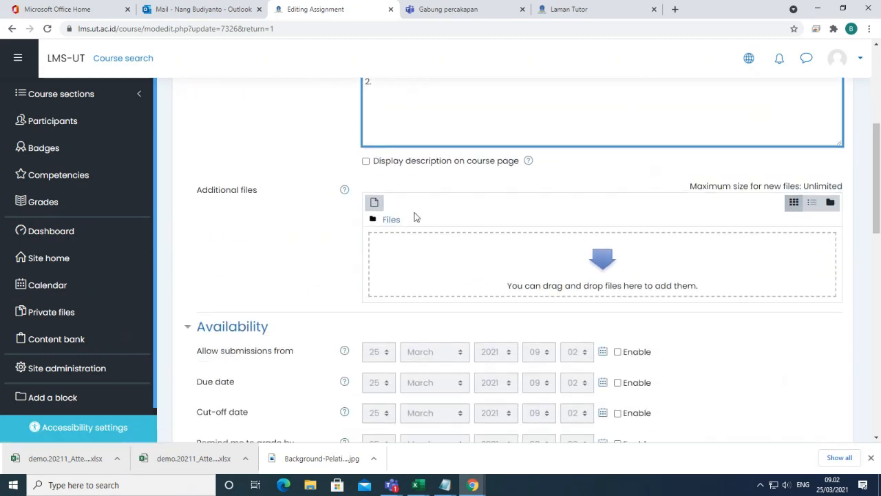
click(374, 201)
click(377, 204)
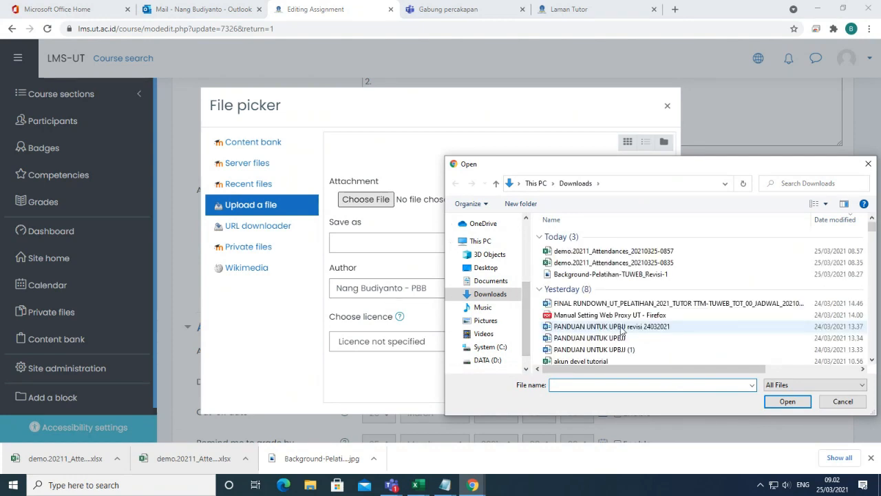
scroll(622, 332, down, 1)
click(620, 358)
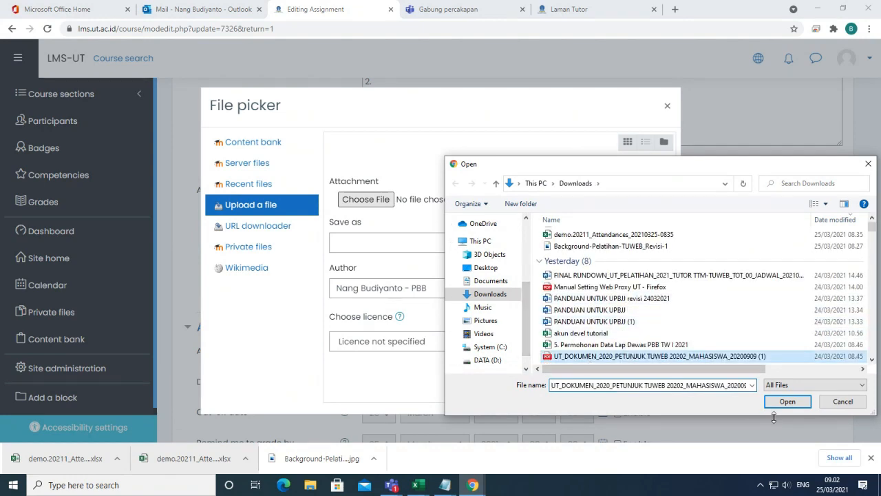
click(788, 401)
click(487, 381)
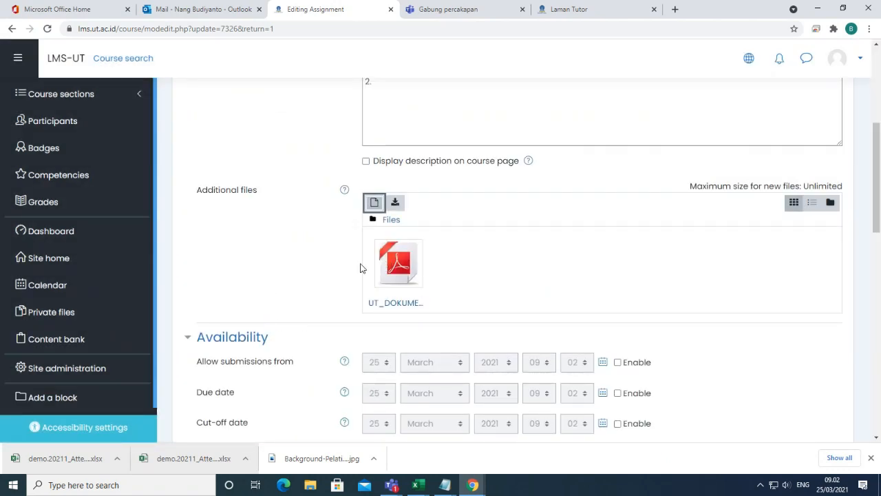
Step: Review the assignment's description, attached file and availability dates, including the start date for submissions
scroll(290, 272, up, 2)
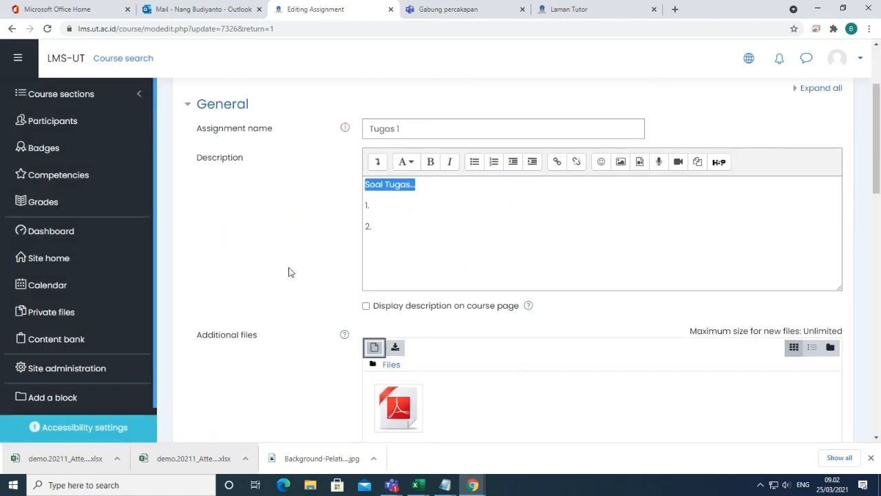
scroll(290, 272, down, 5)
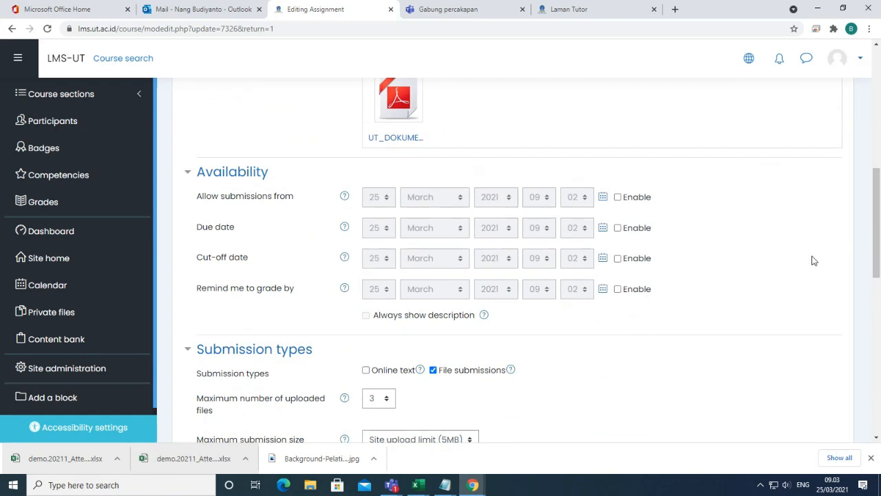
scroll(734, 309, up, 3)
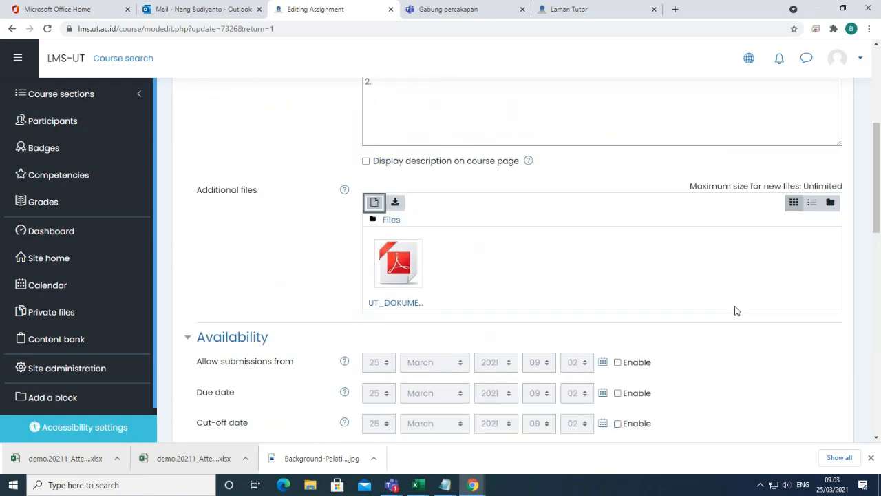
scroll(736, 311, down, 2)
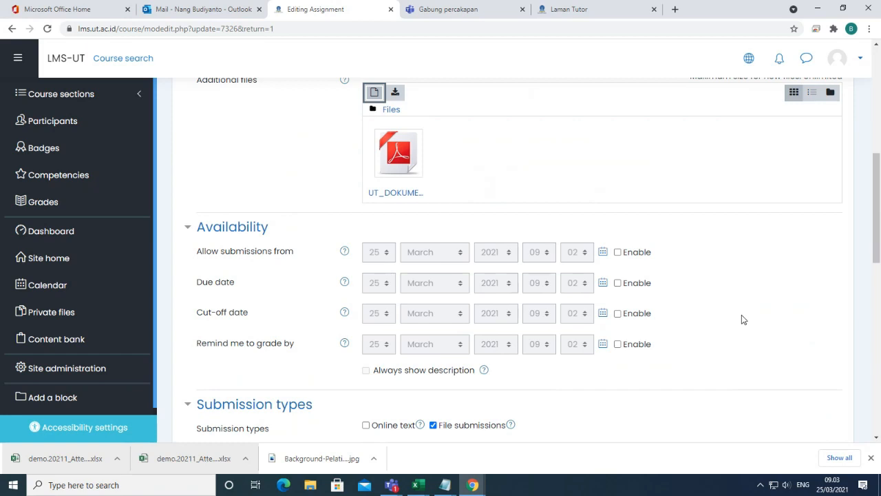
scroll(741, 315, down, 1)
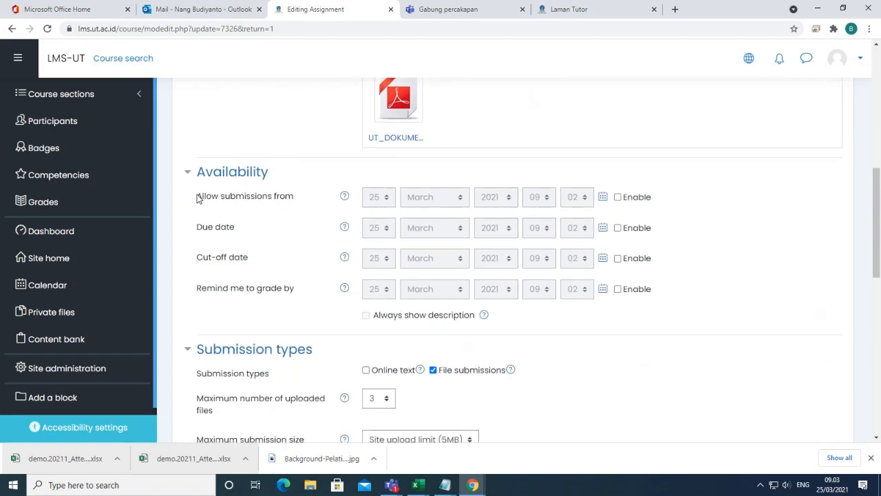
drag(250, 200, 296, 201)
click(292, 201)
scroll(781, 321, up, 3)
scroll(780, 321, down, 2)
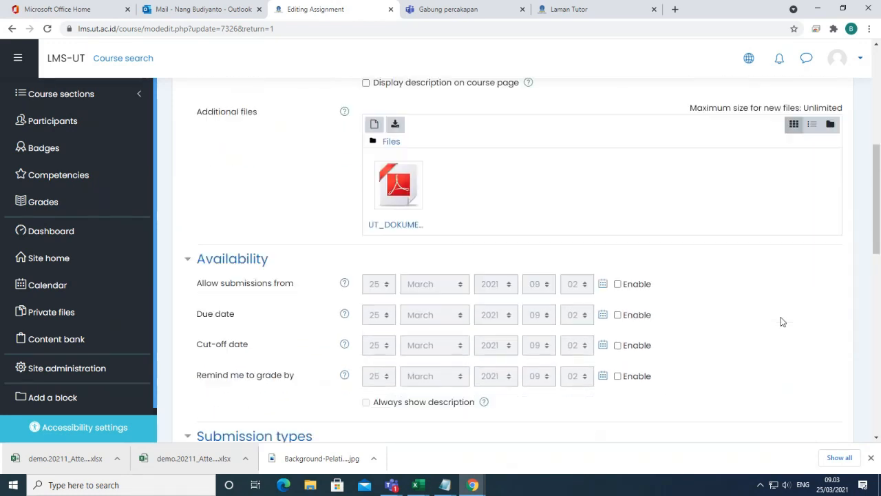
Step: Enable the date from which submissions are allowed and set its time to 00:00
click(618, 252)
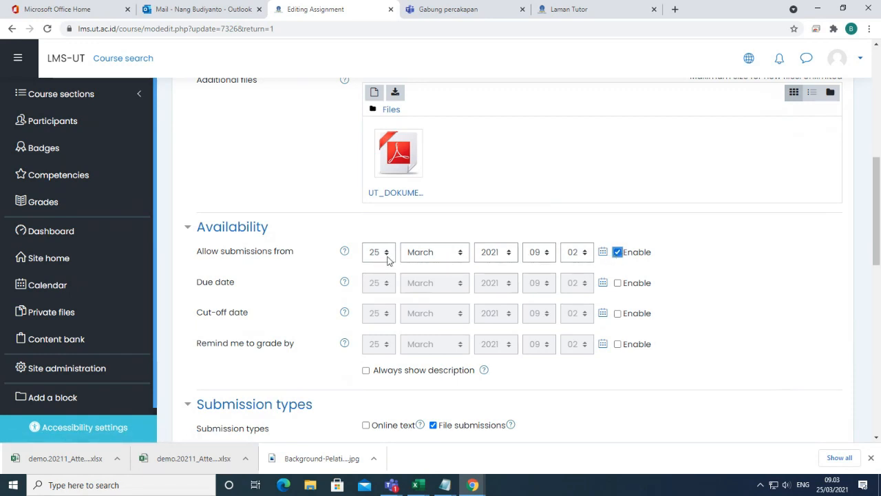
click(547, 255)
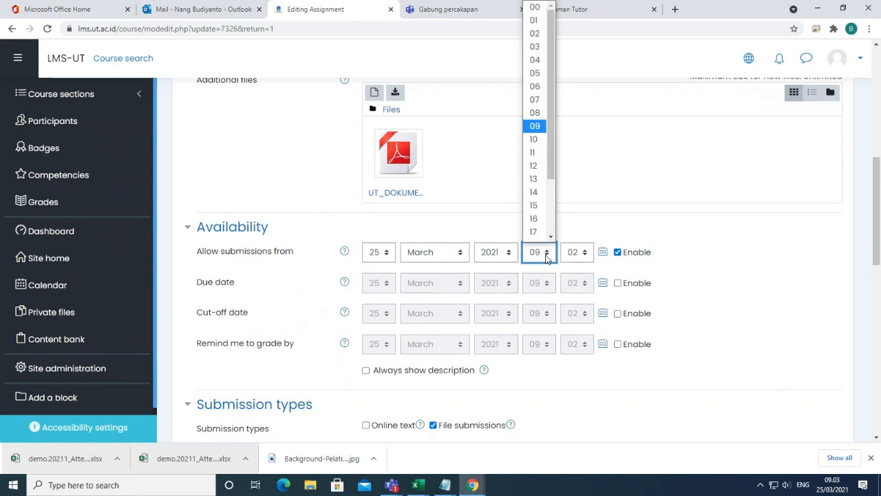
click(530, 11)
click(582, 253)
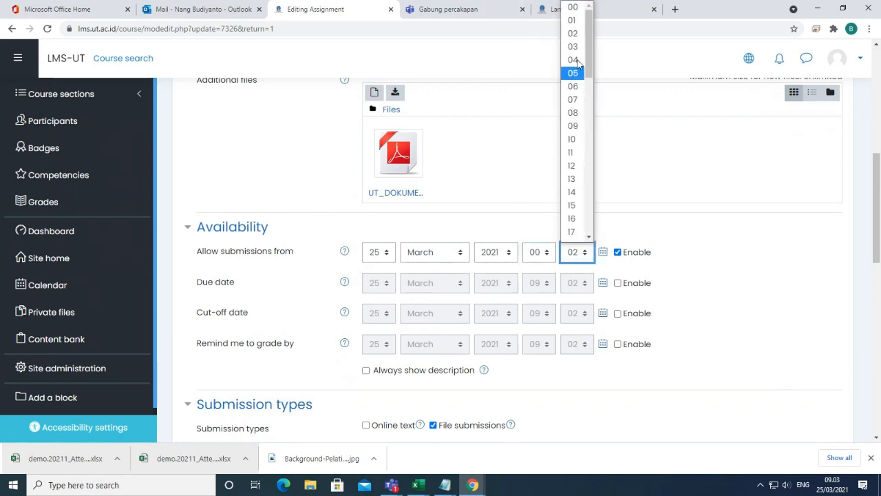
click(575, 12)
Step: Enable the assignment's due date and set its day to 27 March 2021, consulting the system calendar for the date
scroll(789, 279, down, 1)
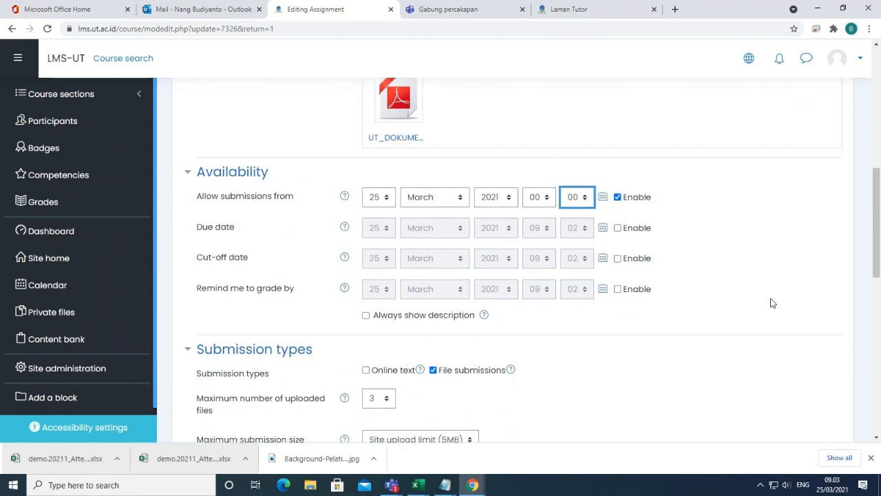
click(194, 233)
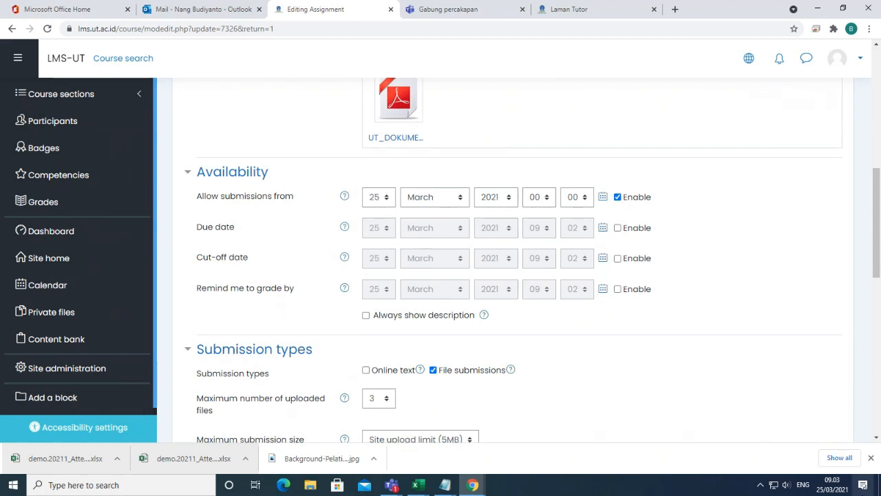
click(832, 484)
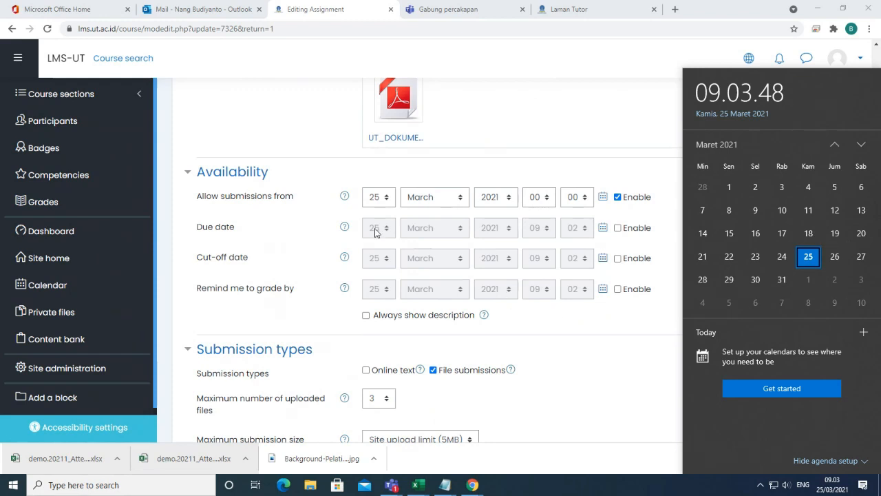
click(618, 228)
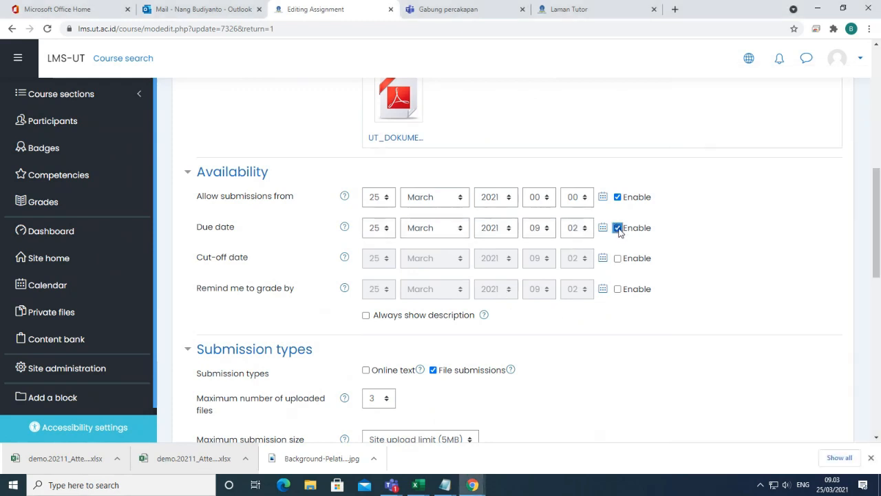
click(388, 227)
scroll(389, 316, up, 1)
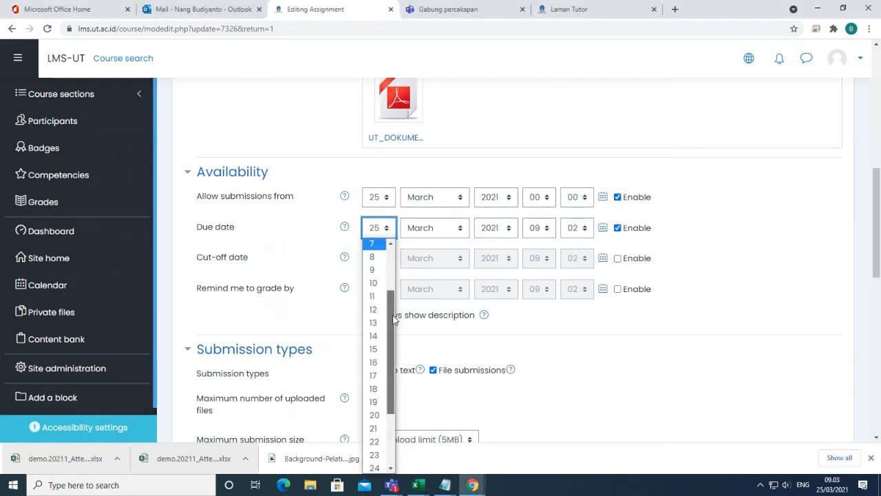
scroll(394, 319, down, 3)
click(374, 416)
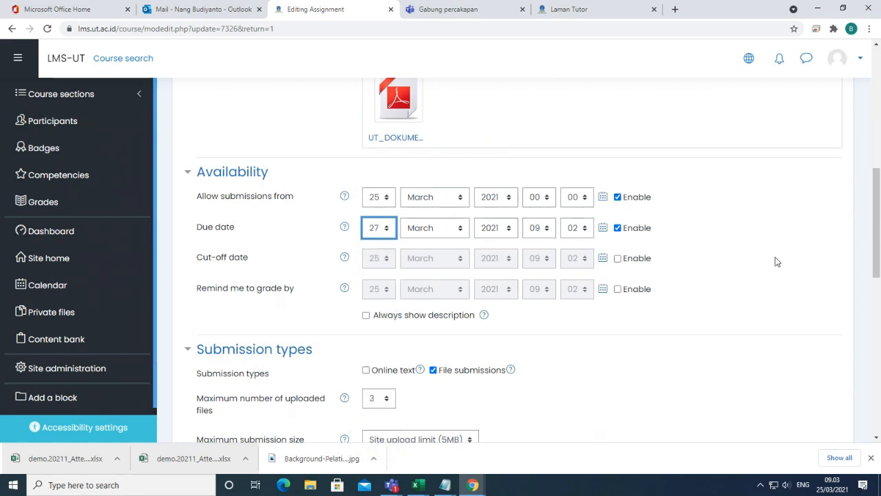
Step: Set the due date's time to 23:59
click(584, 228)
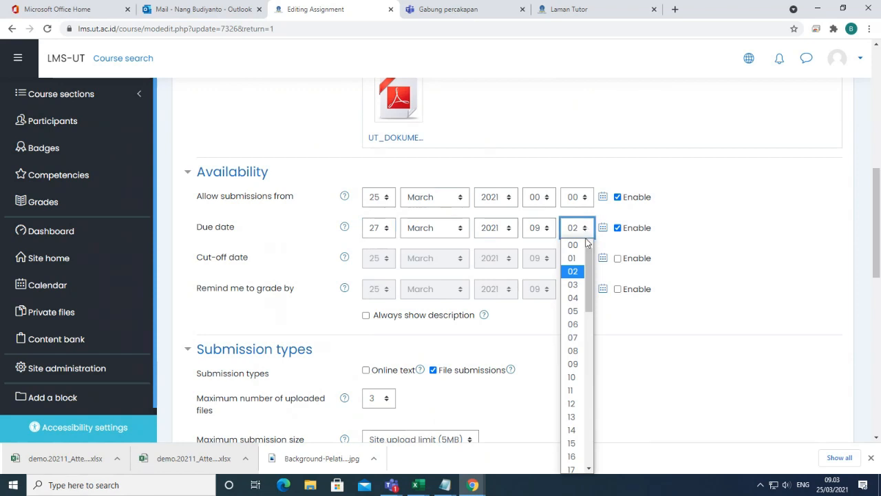
click(547, 234)
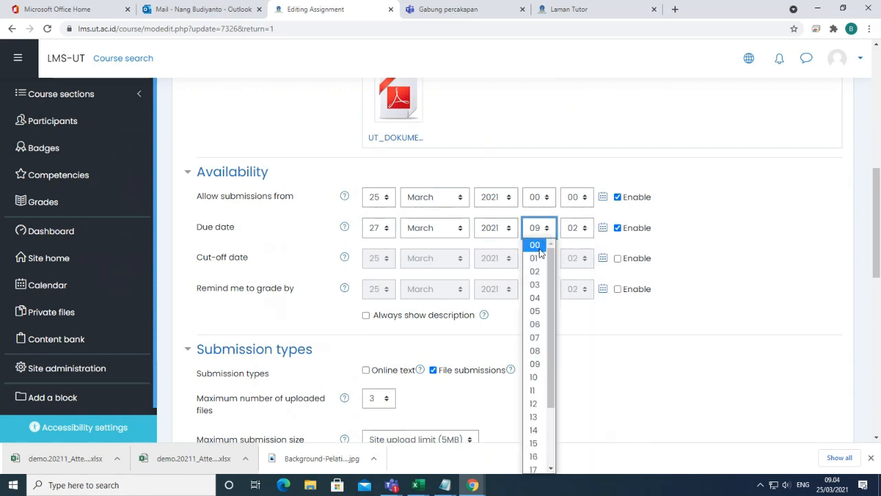
drag(549, 284, 560, 423)
click(533, 456)
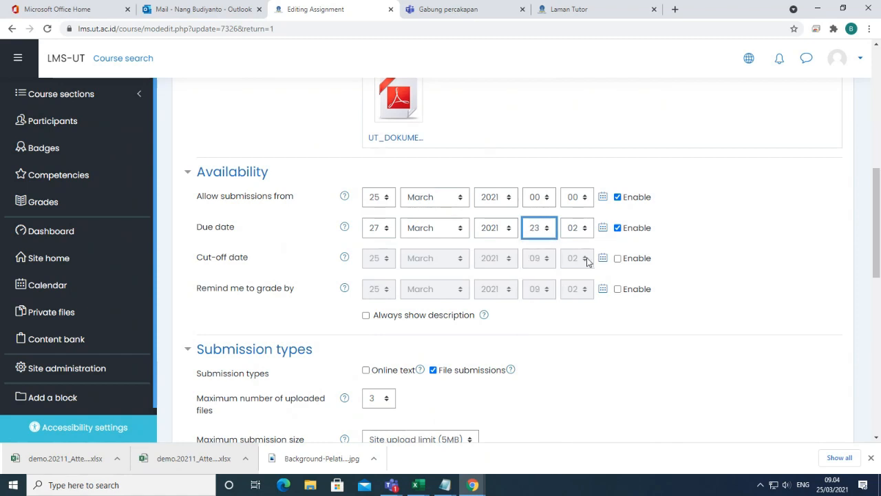
click(586, 235)
drag(589, 276, 590, 435)
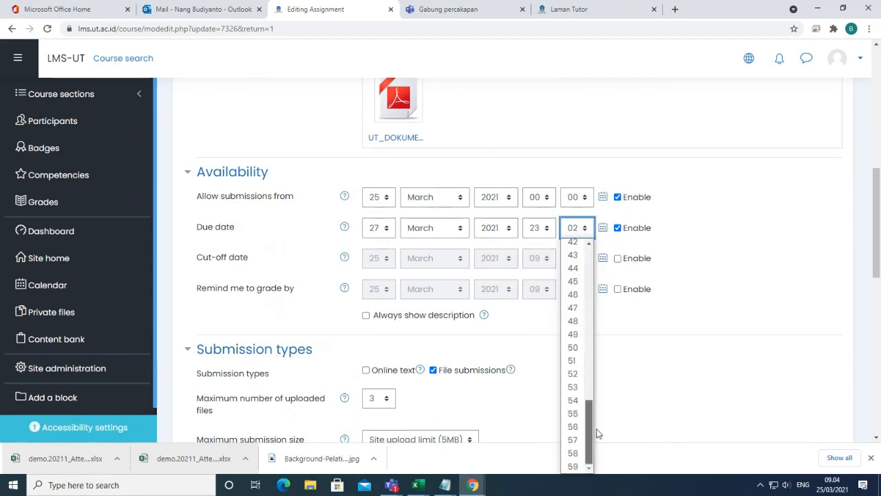
click(590, 462)
Step: Enable the cut-off date for submissions and set its day to 28 March 2021
scroll(662, 341, down, 1)
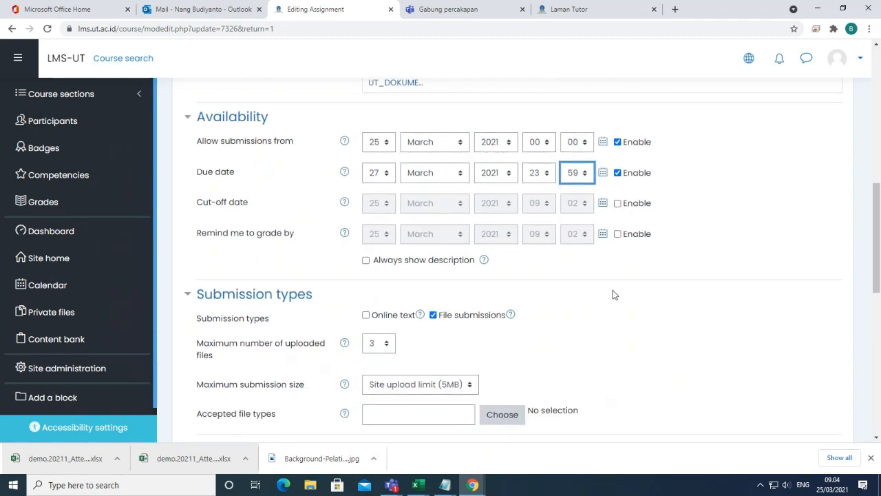
click(618, 203)
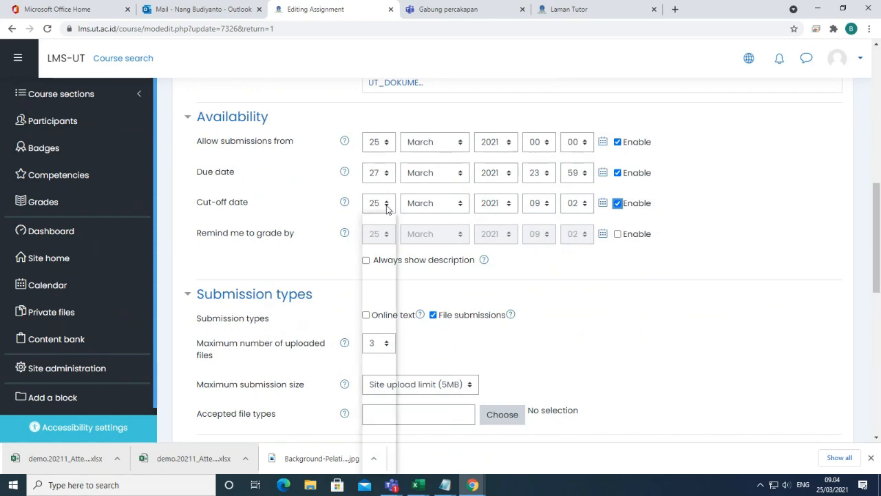
click(387, 206)
scroll(391, 296, down, 2)
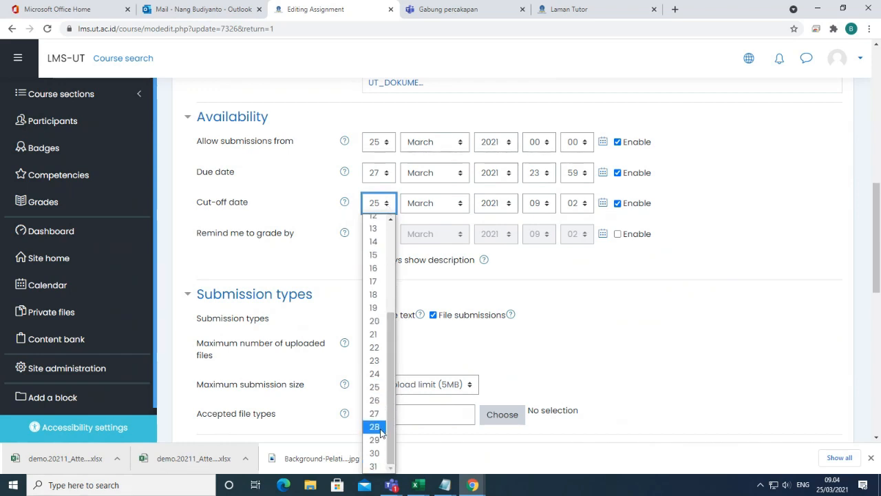
click(380, 432)
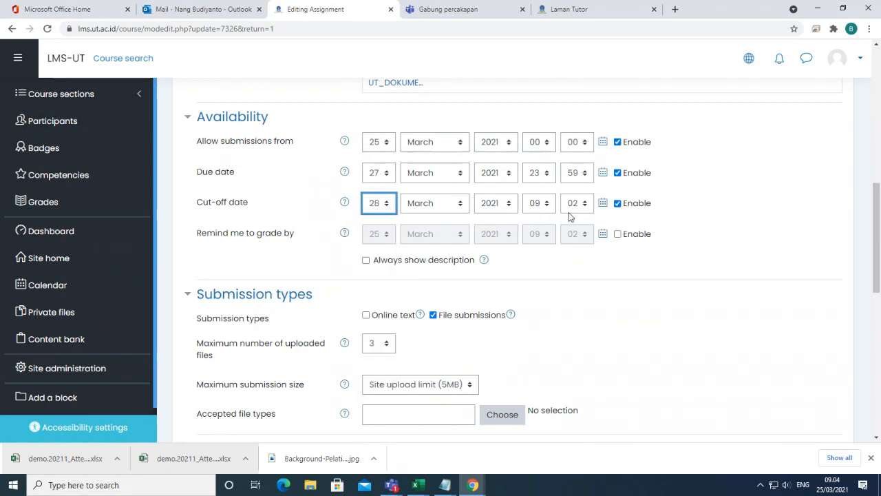
Step: Set the cut-off date's time to 08:08
click(550, 206)
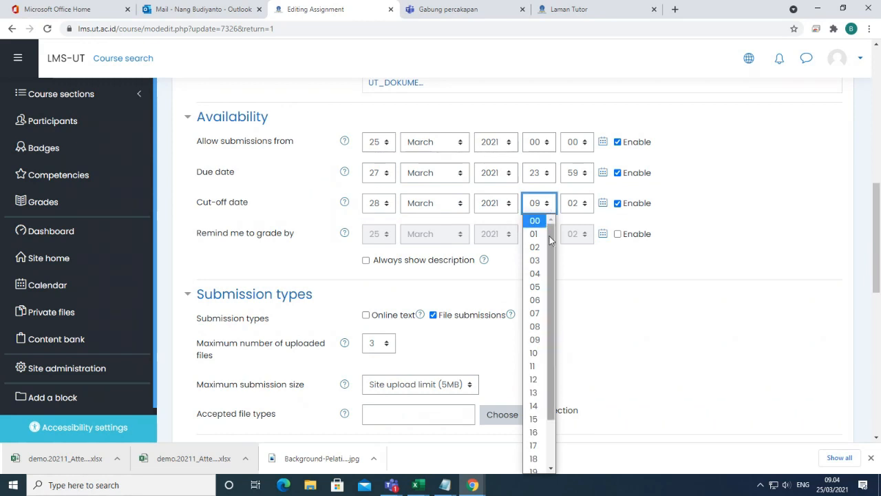
click(544, 327)
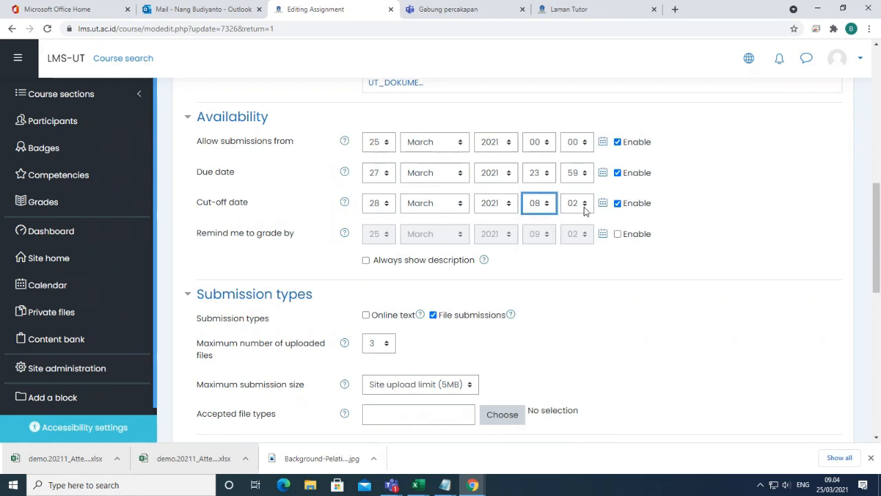
click(585, 206)
click(573, 326)
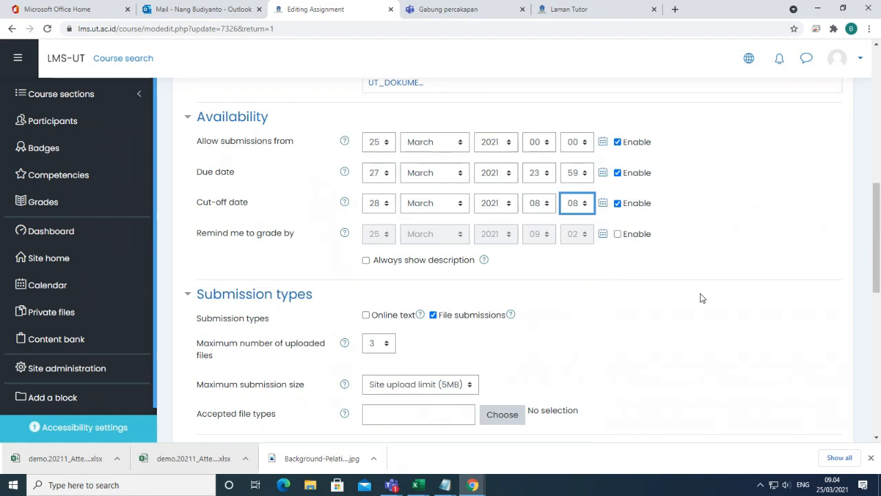
Step: Recheck the assignment's description text and enable the option to always show the description
scroll(702, 298, down, 2)
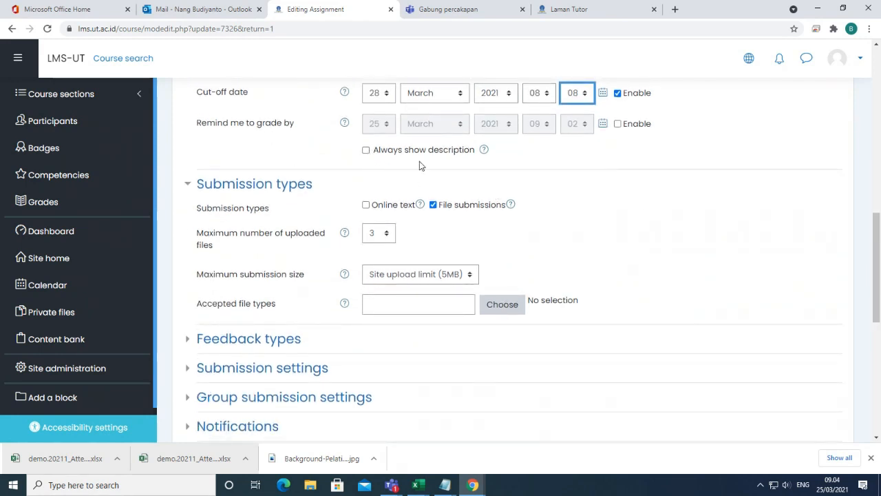
scroll(788, 267, up, 5)
scroll(761, 267, up, 3)
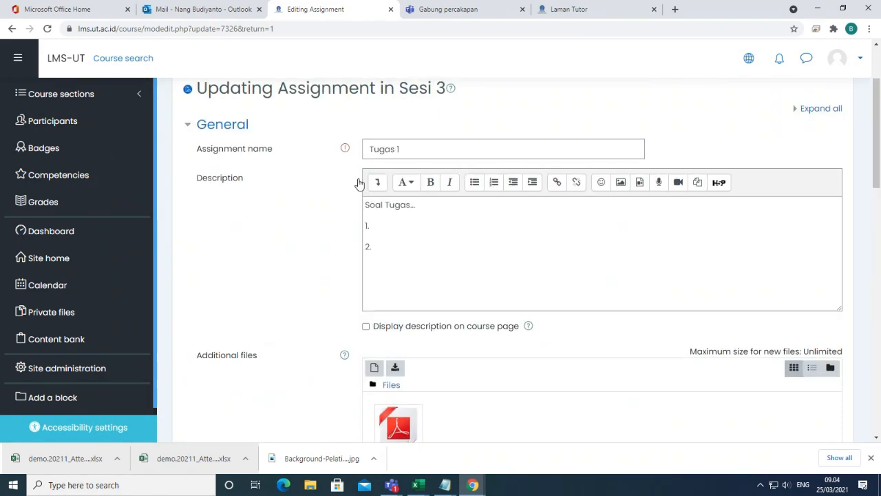
drag(365, 204, 440, 256)
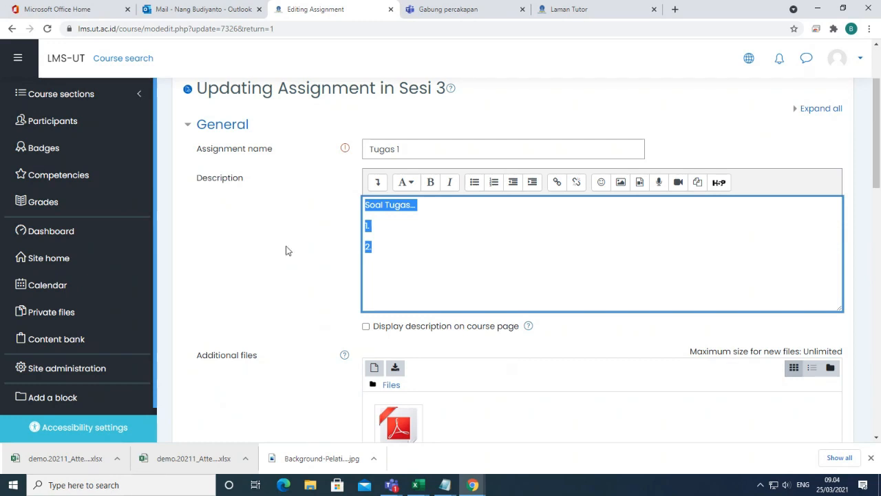
scroll(287, 250, down, 6)
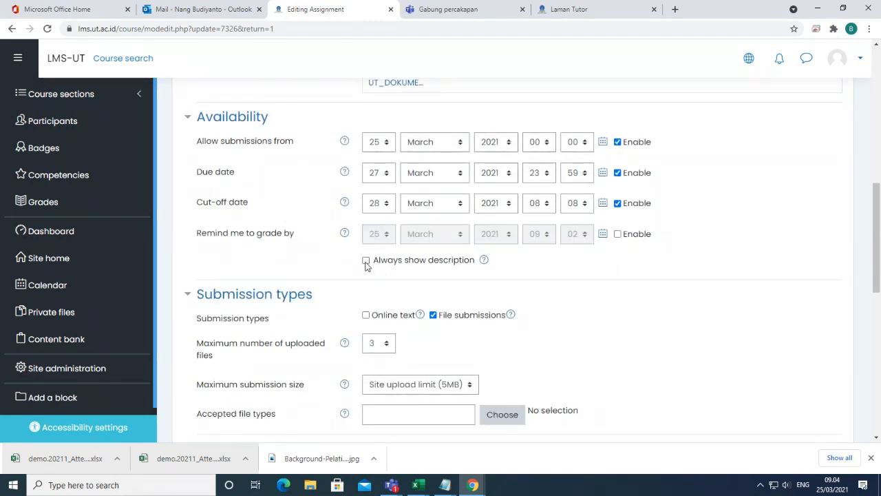
click(365, 261)
Step: Review the choices for the maximum number of uploaded files and select Site upload limit (5MB) as the maximum submission size
scroll(724, 308, down, 2)
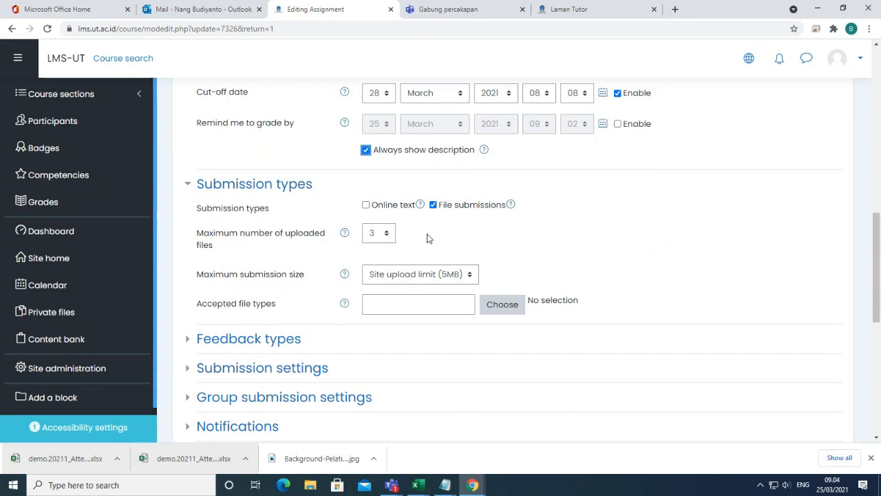
click(386, 234)
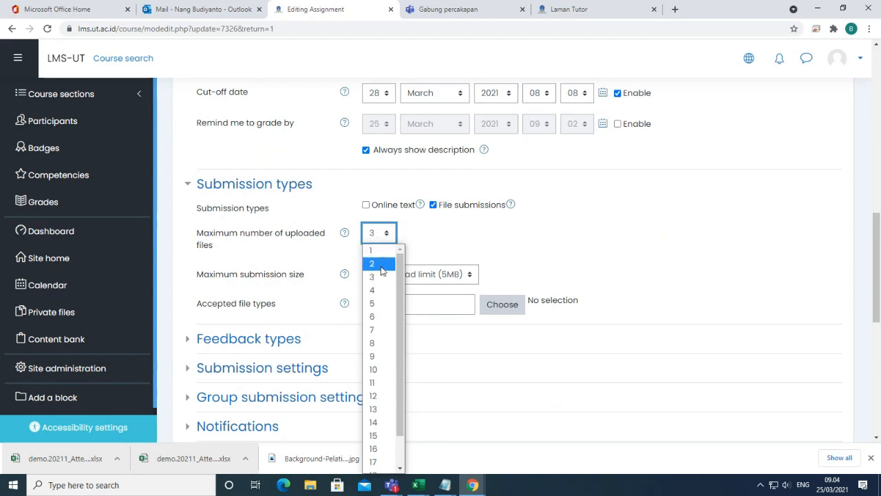
click(663, 236)
scroll(657, 234, down, 2)
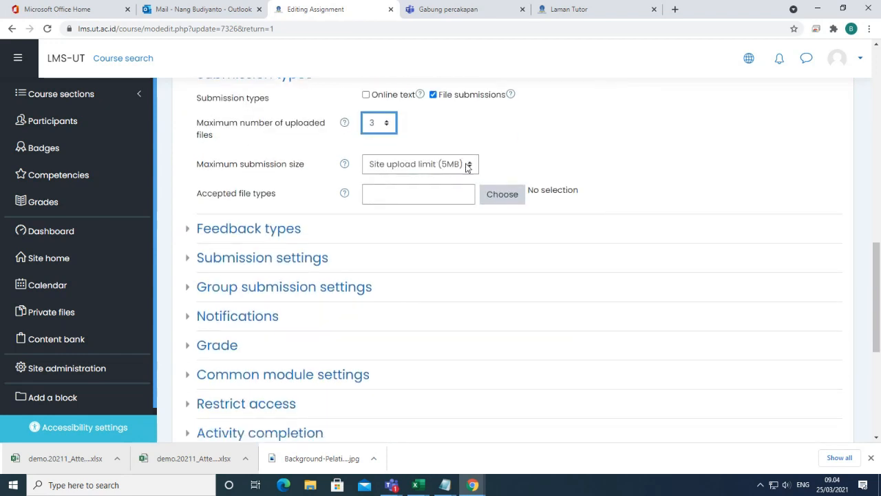
click(472, 166)
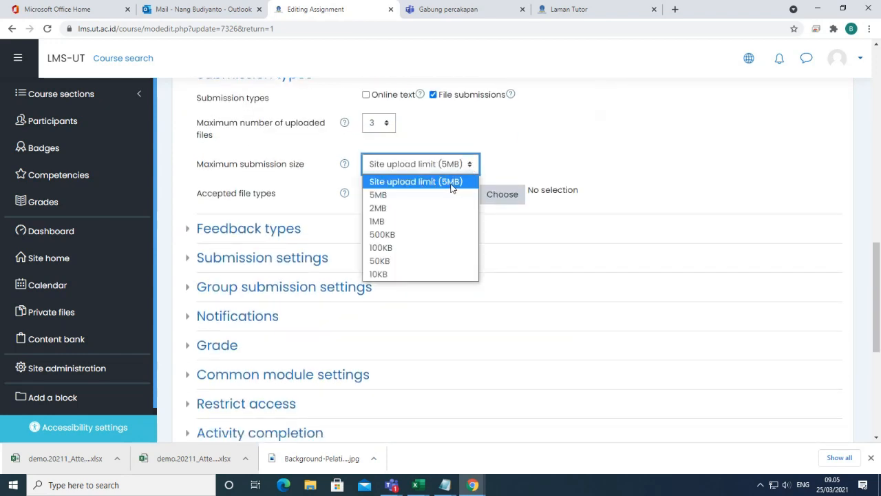
click(453, 182)
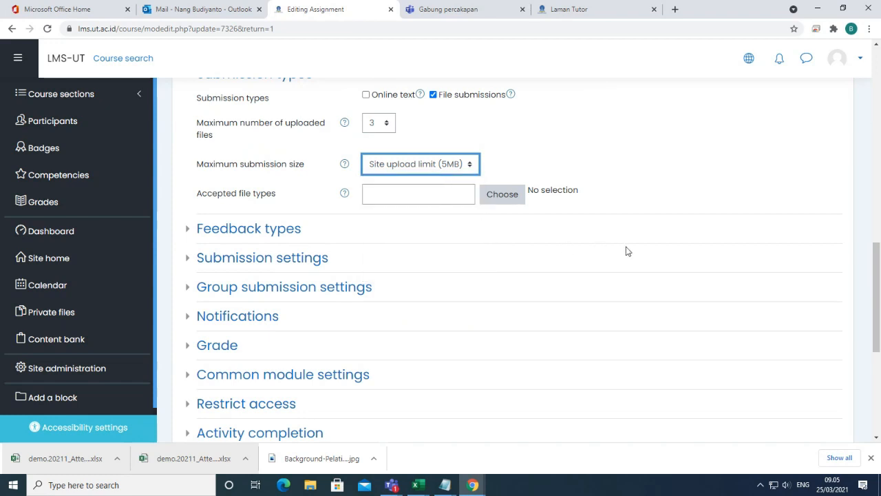
Step: Open the chooser for accepted file types and review the available file categories
click(368, 194)
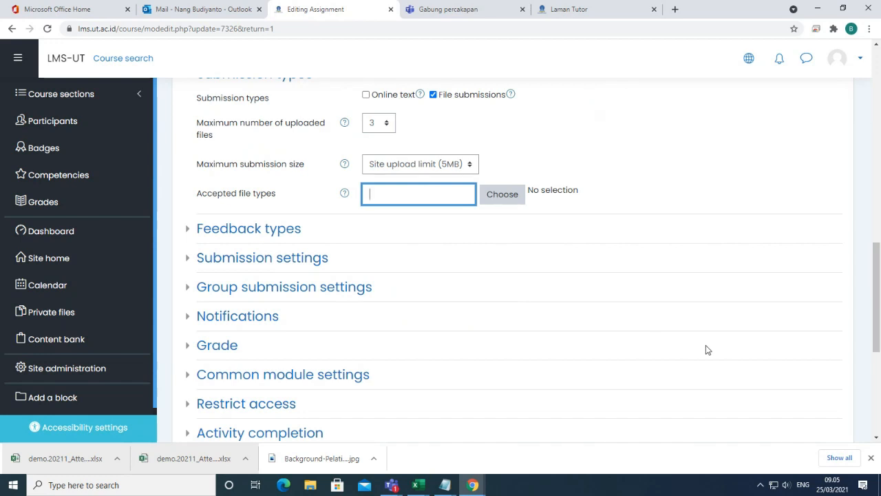
click(505, 198)
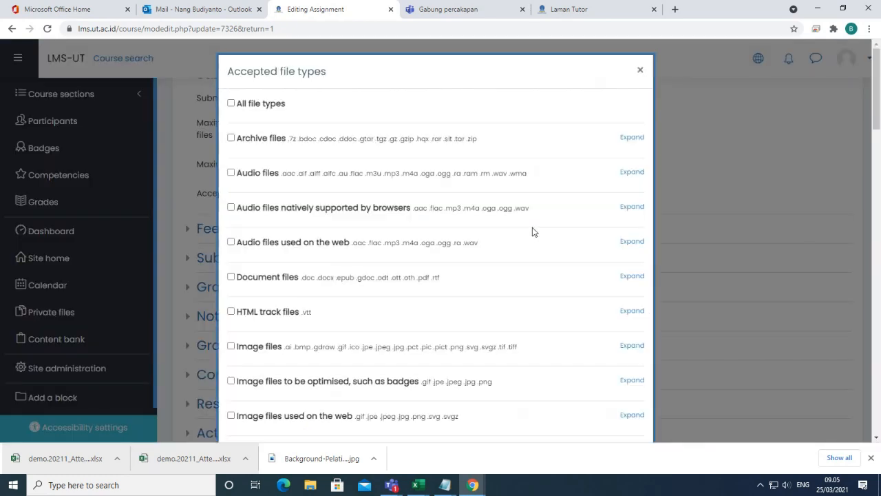
scroll(309, 257, down, 1)
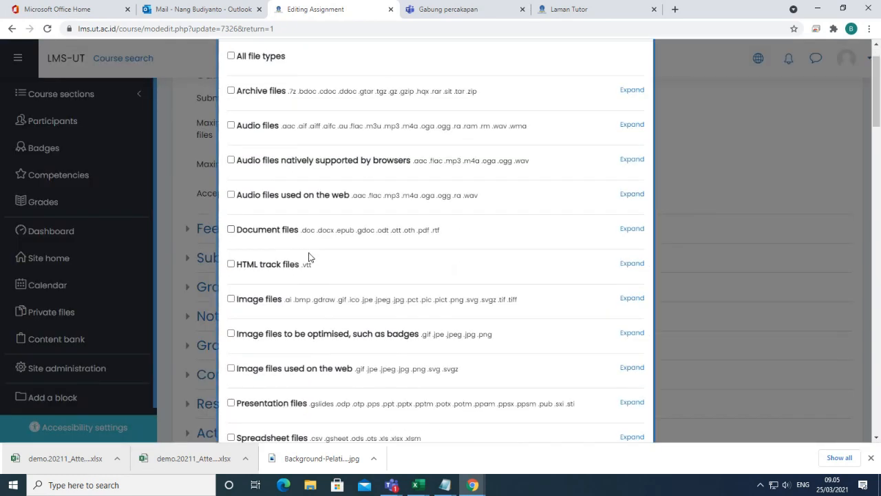
scroll(308, 258, down, 1)
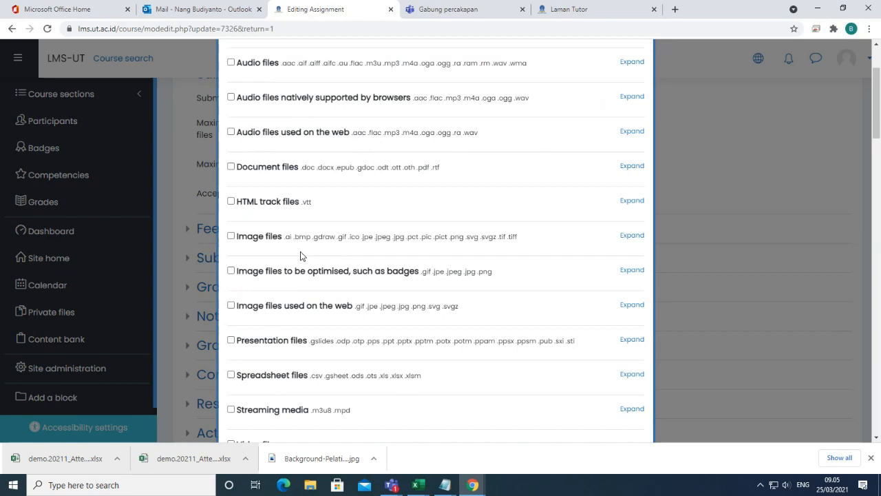
scroll(300, 256, down, 5)
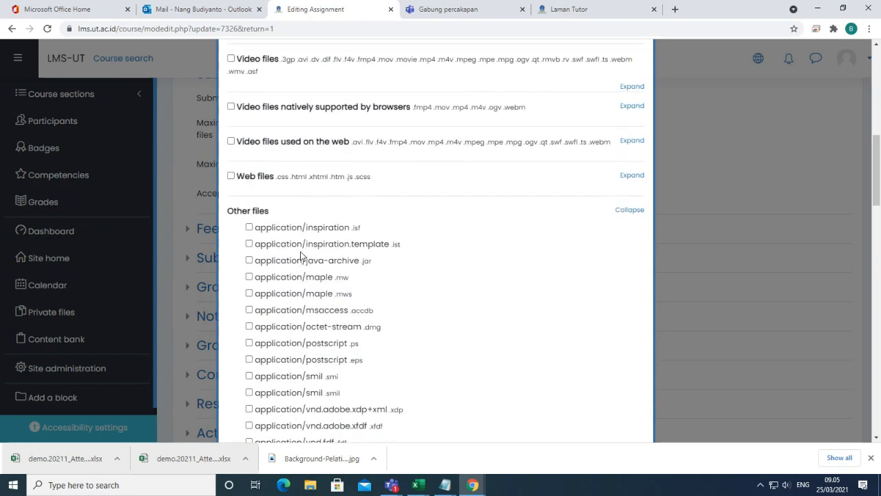
scroll(424, 263, up, 4)
scroll(423, 263, up, 4)
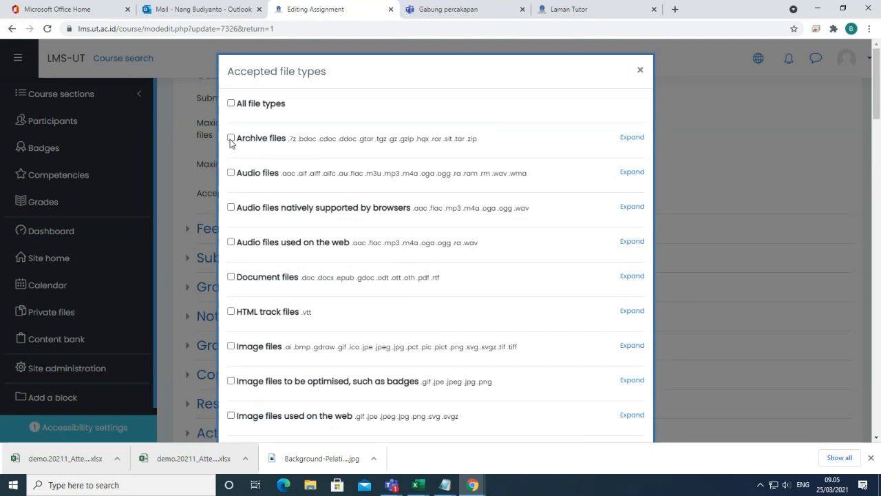
Step: Select Document files and PDF document as the accepted file types and save the selection
scroll(289, 270, down, 1)
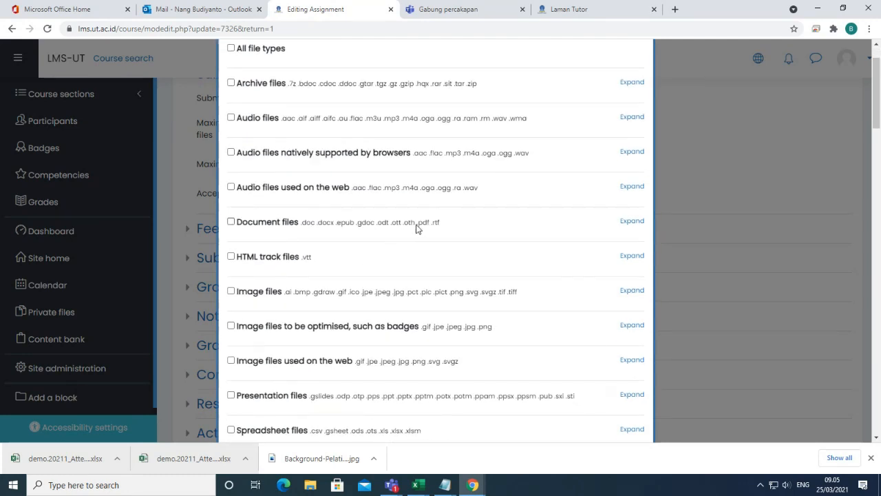
click(231, 222)
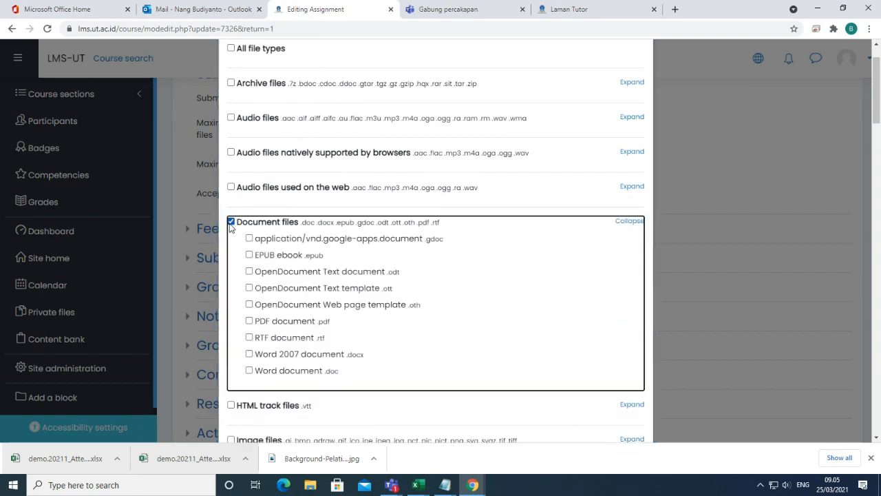
click(249, 321)
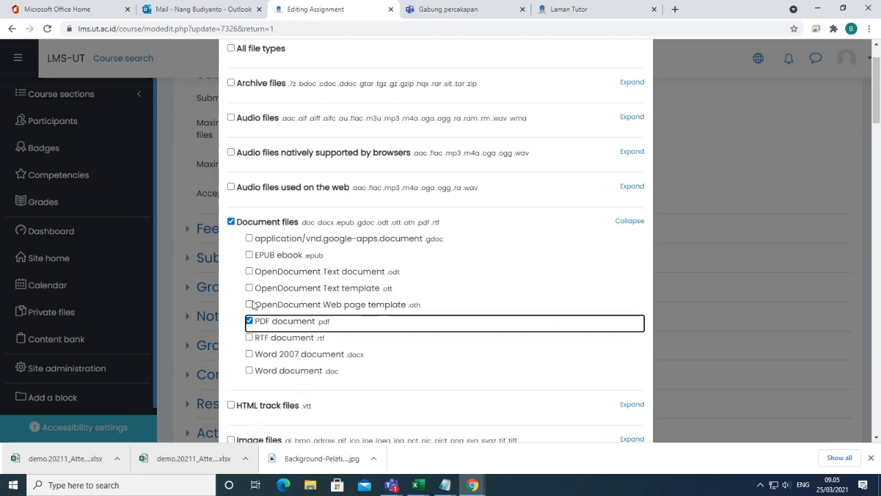
scroll(247, 366, down, 1)
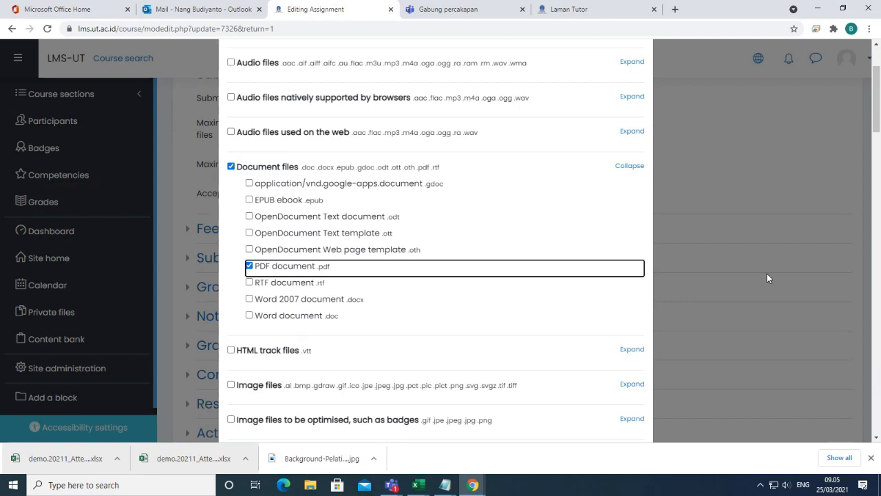
scroll(767, 273, down, 10)
scroll(764, 279, down, 10)
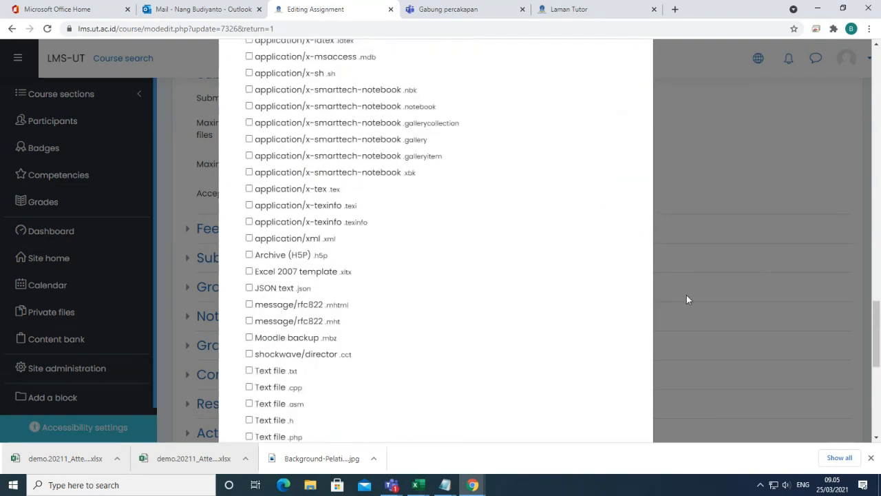
scroll(687, 299, down, 5)
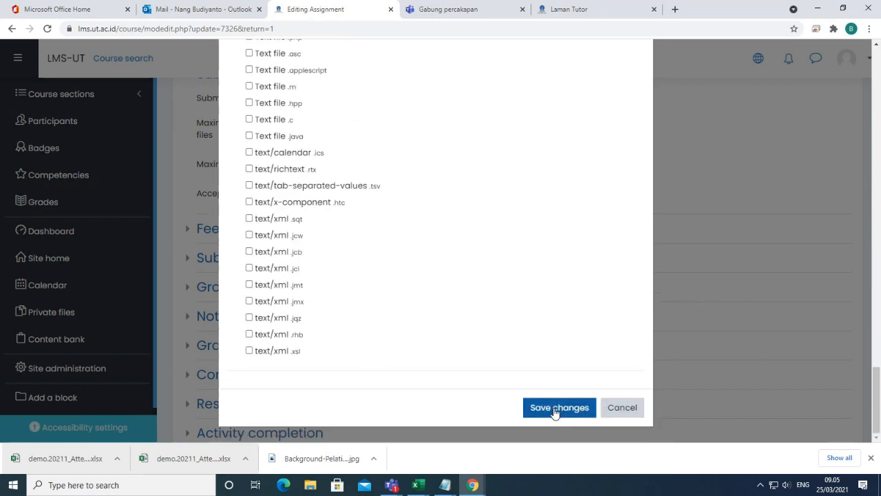
click(558, 410)
Step: Clear the accepted file types entry, then save the assignment and return to the course
click(443, 200)
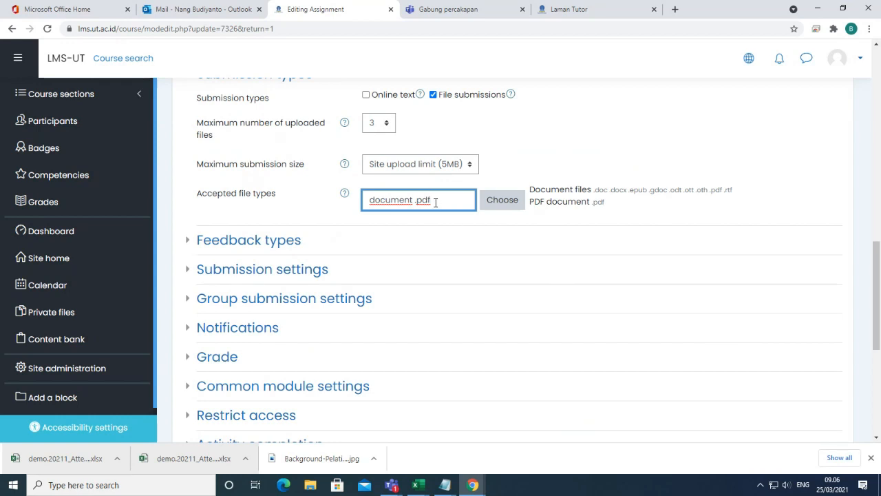
drag(437, 200, 352, 200)
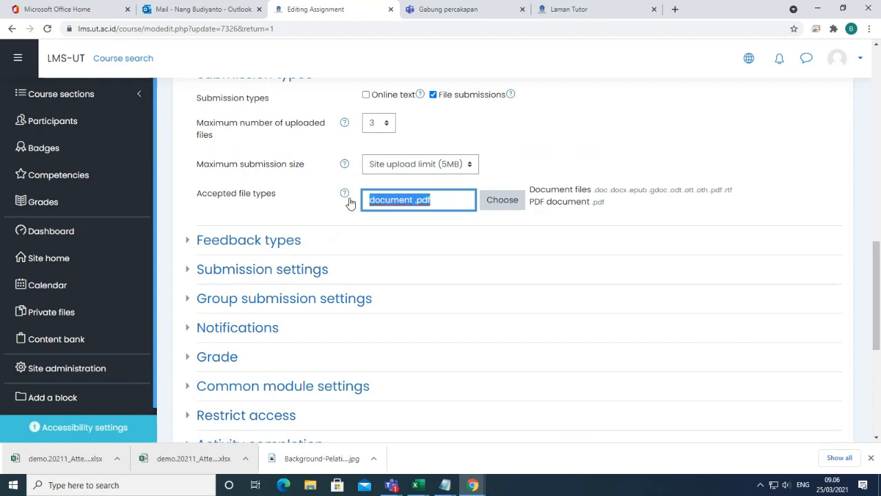
key(BackSpace)
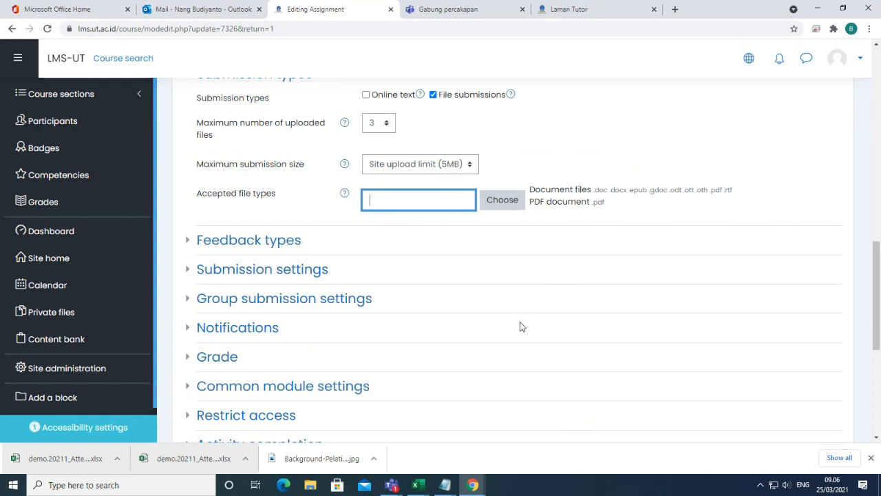
click(521, 327)
scroll(496, 328, down, 3)
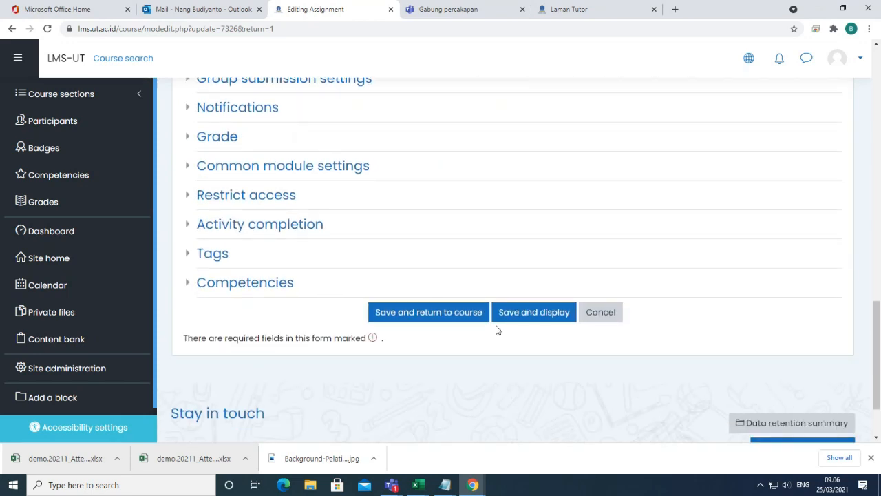
click(438, 321)
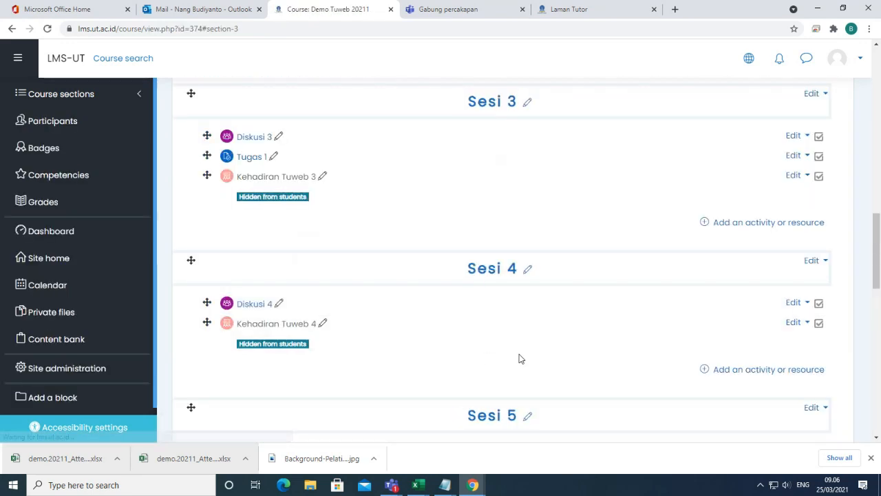
Step: Open the Tugas 1 assignment in Sesi 3 to check its page, then return to the course
scroll(564, 359, up, 2)
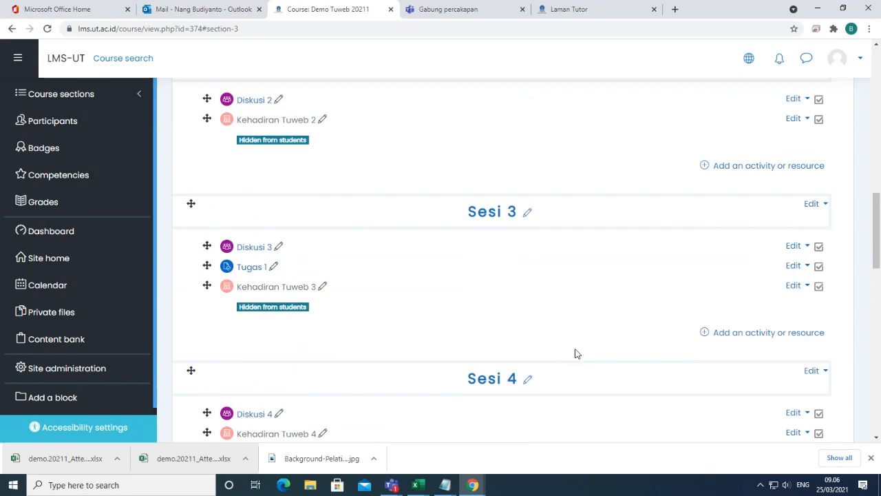
click(250, 268)
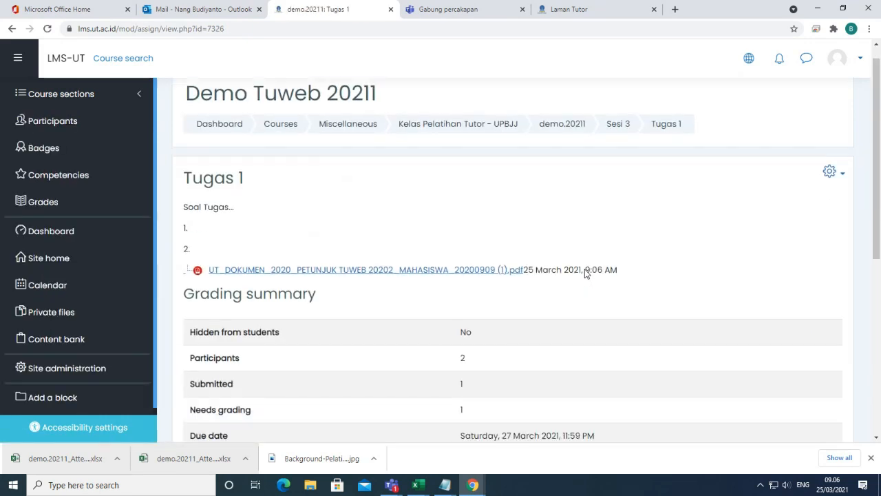
scroll(586, 274, down, 1)
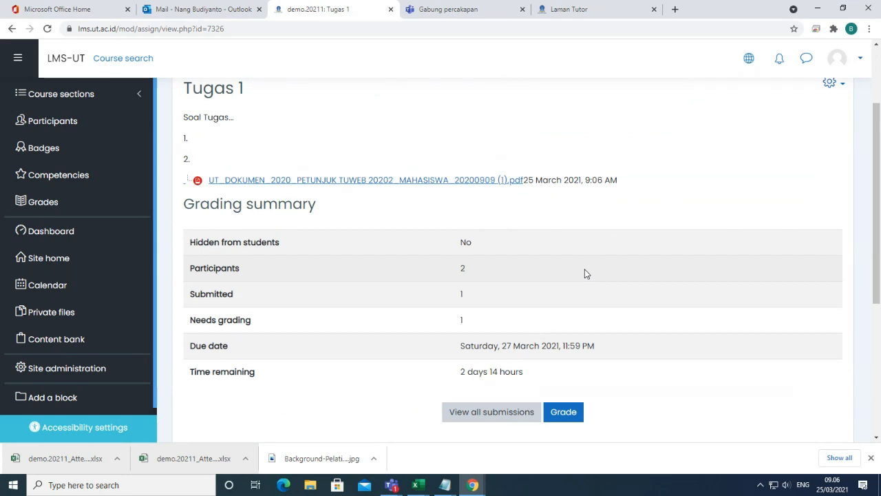
click(12, 28)
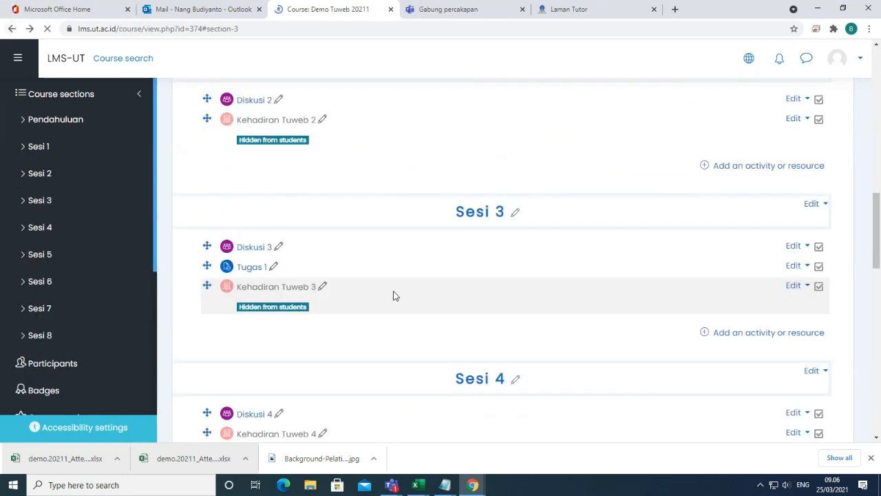
Step: Open Tugas 1 in Sesi 3 and examine the participants, submitted and needs grading rows of its grading summary
click(252, 268)
scroll(385, 283, down, 1)
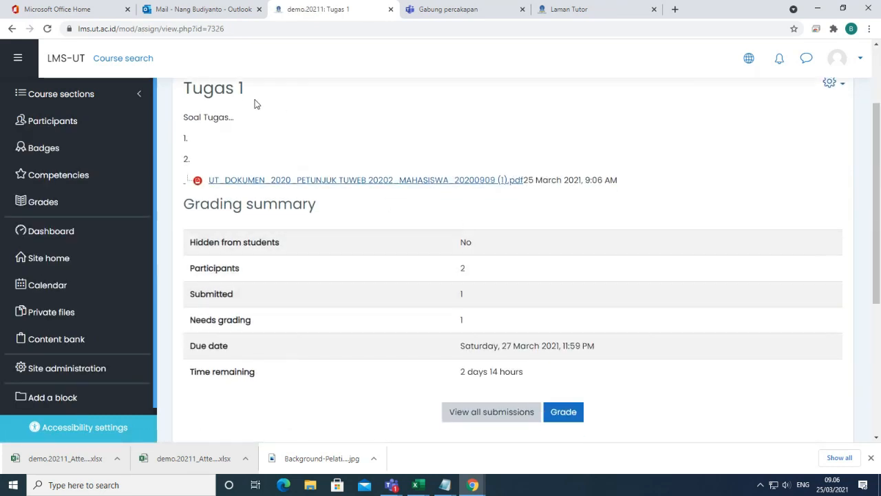
scroll(393, 252, down, 1)
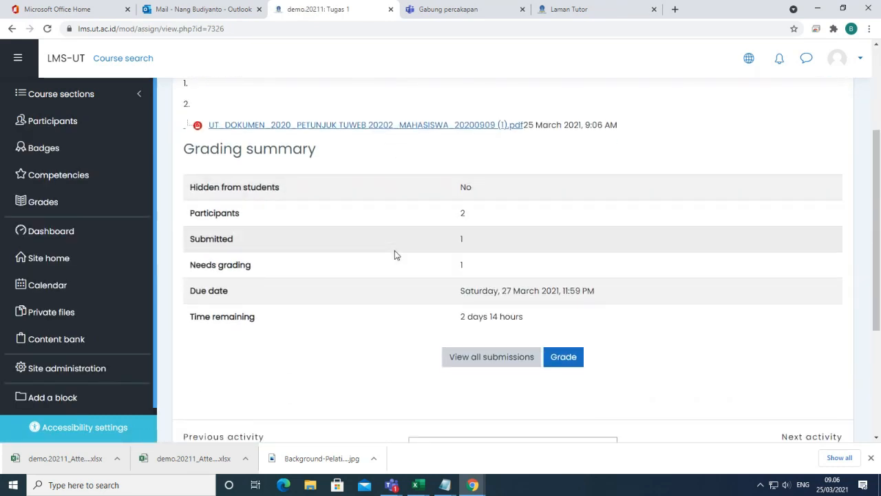
double_click(462, 213)
drag(188, 241, 236, 240)
double_click(461, 240)
drag(193, 265, 266, 265)
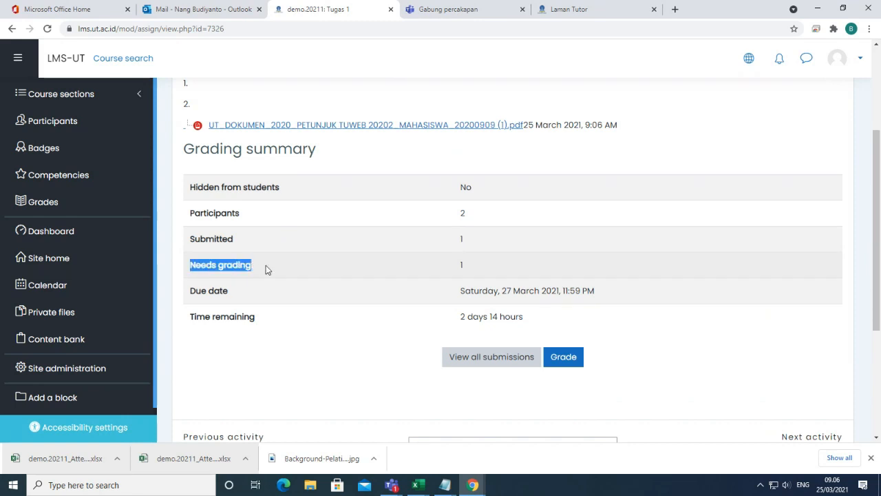
double_click(462, 239)
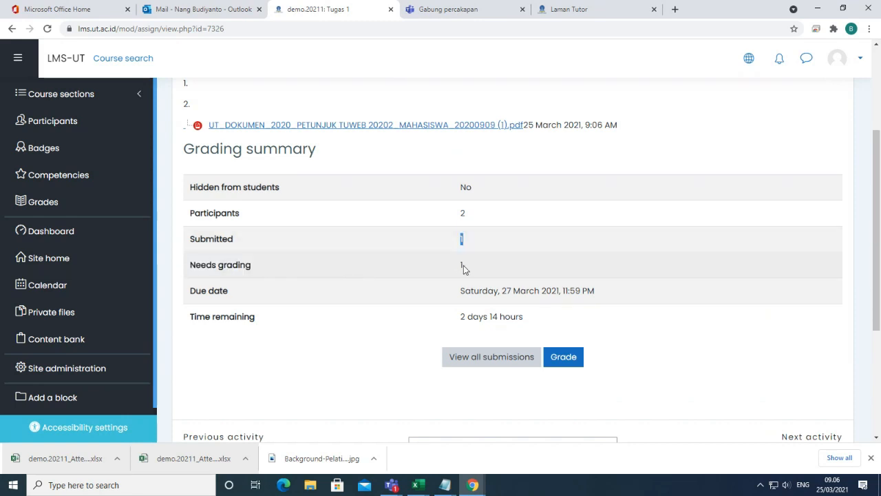
Step: View all submissions of Tugas 1 and filter the students by first name initial D
click(494, 364)
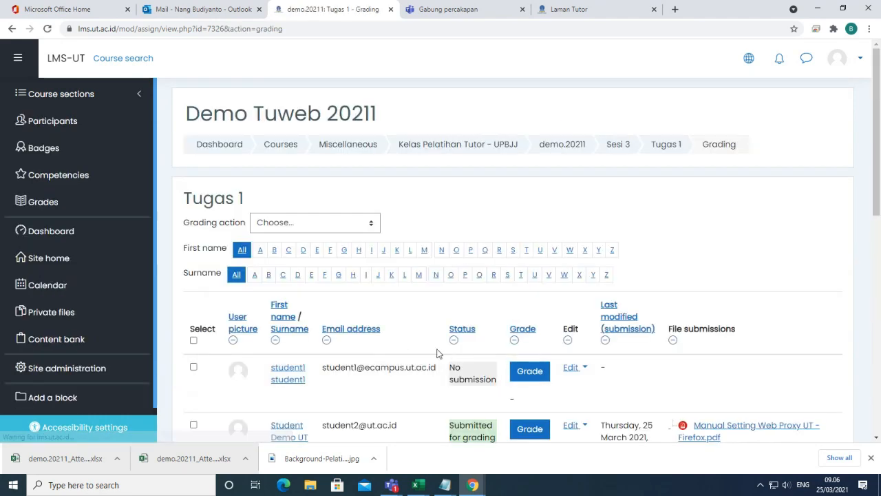
scroll(436, 354, down, 2)
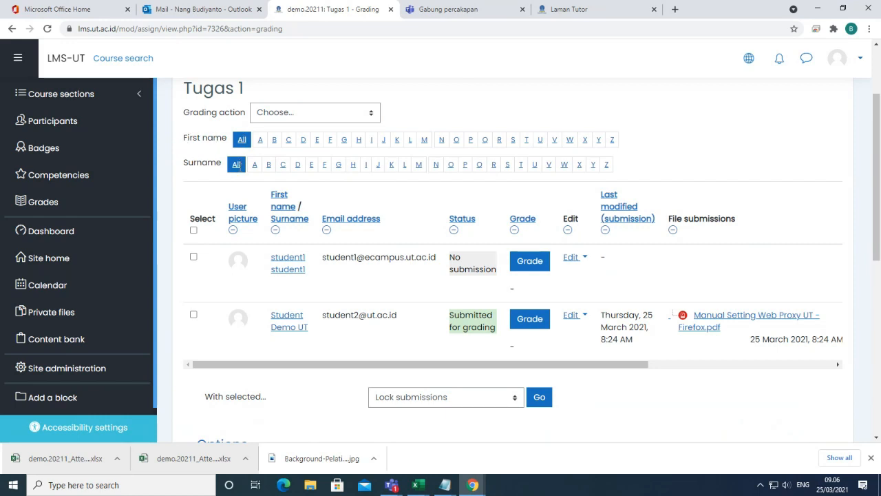
click(303, 139)
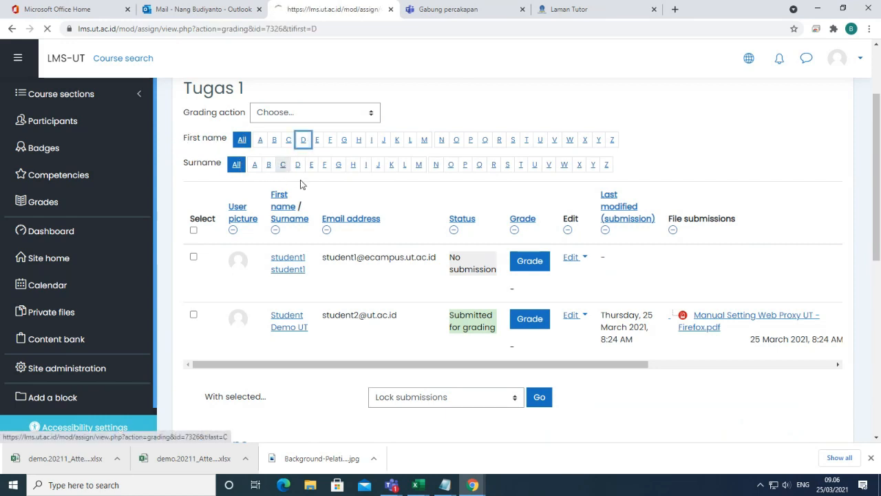
scroll(445, 206, down, 2)
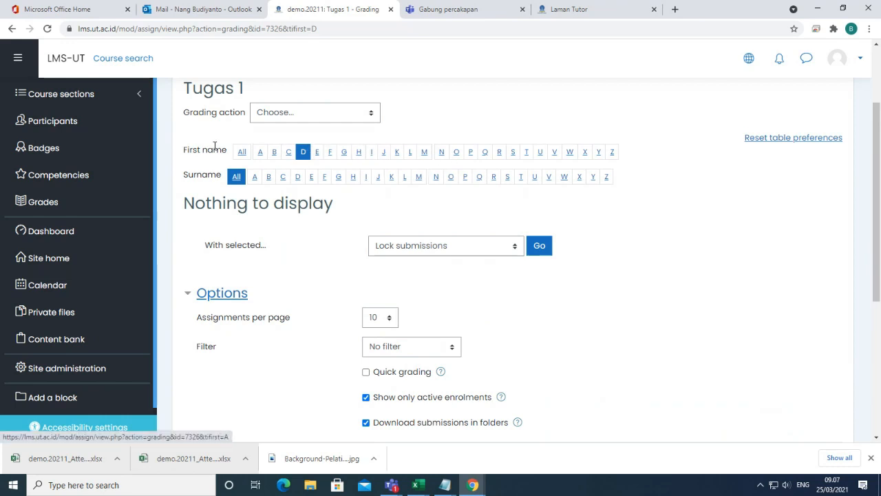
scroll(312, 274, down, 2)
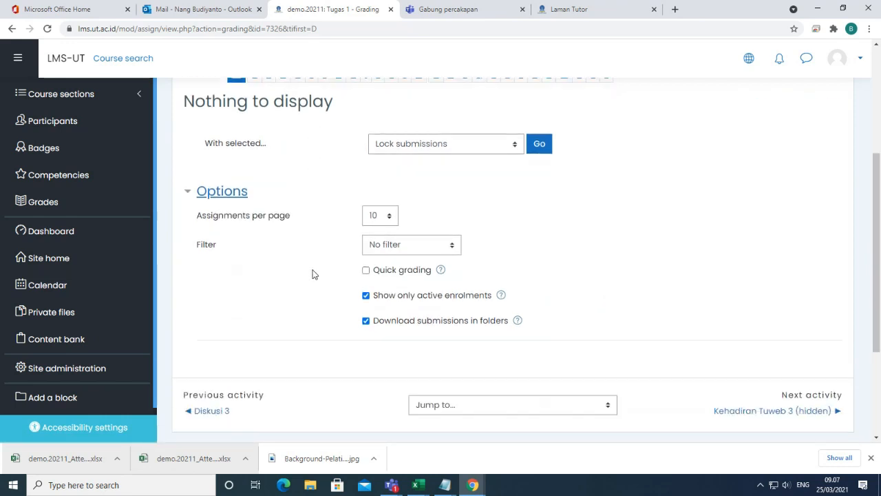
scroll(311, 273, up, 1)
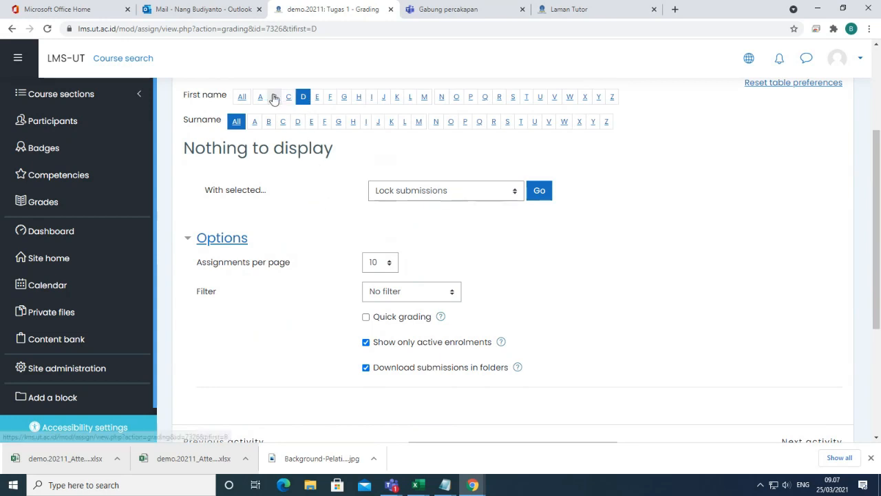
Step: Reset the first name filter to All and review the submission Filter choices, keeping No filter
click(241, 98)
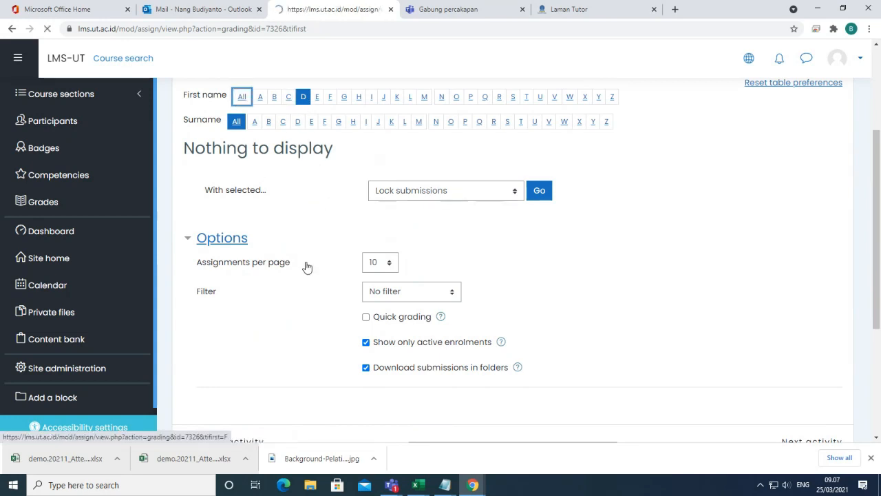
scroll(413, 339, down, 4)
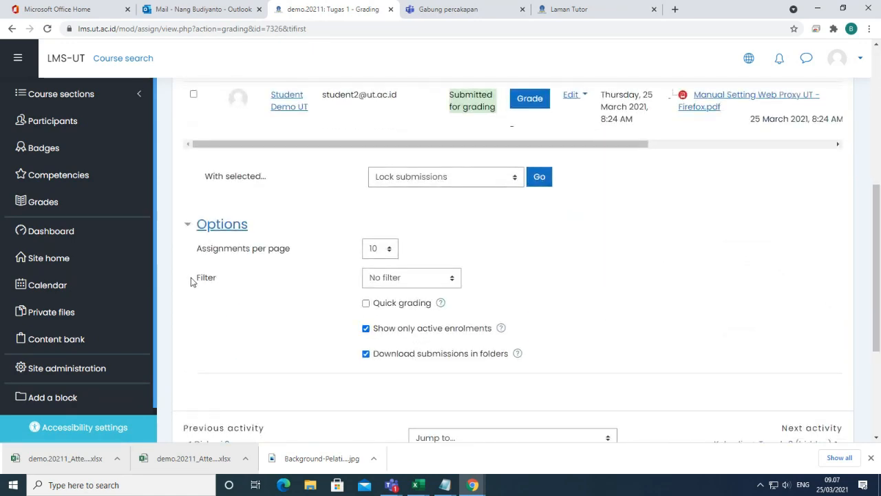
drag(192, 282, 222, 282)
click(452, 282)
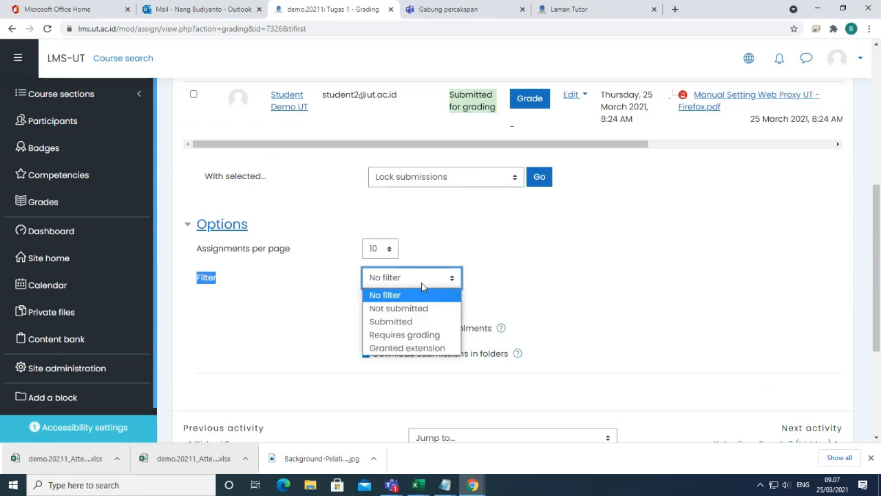
click(423, 292)
scroll(506, 293, up, 1)
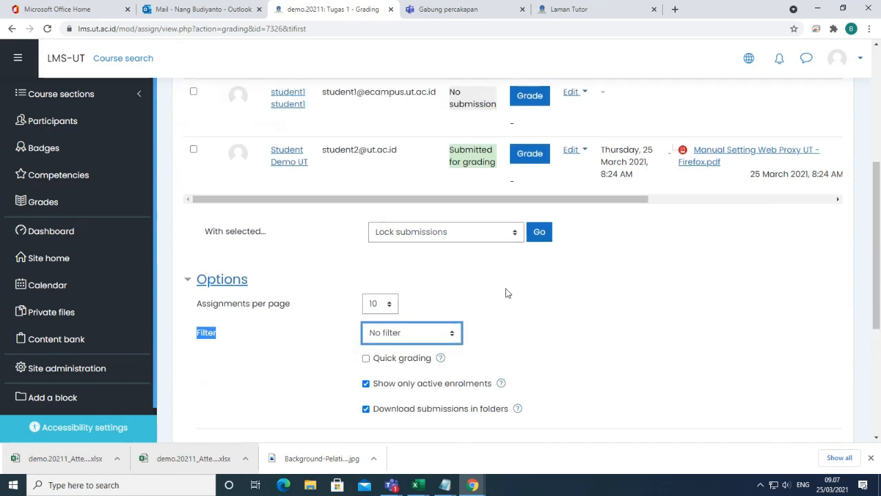
Step: Check the submission statuses of the listed students and filter the Tugas 1 submissions by Requires grading
scroll(502, 289, up, 2)
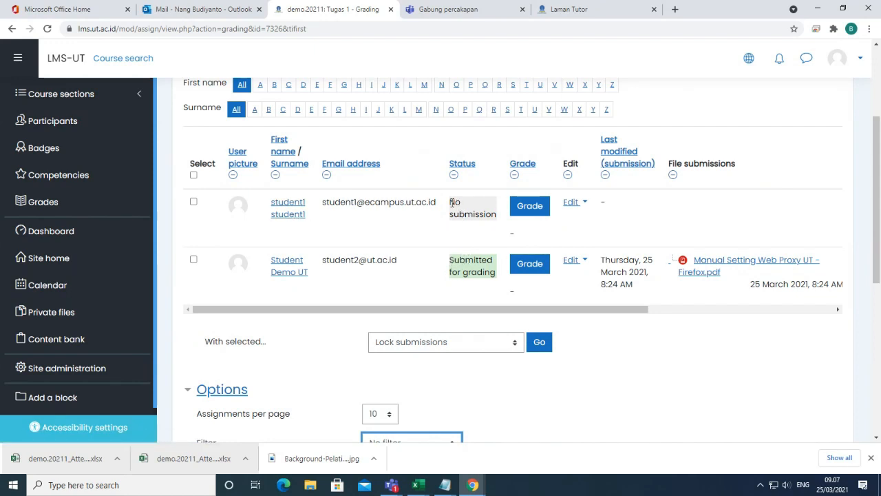
drag(450, 201, 497, 219)
scroll(453, 257, down, 1)
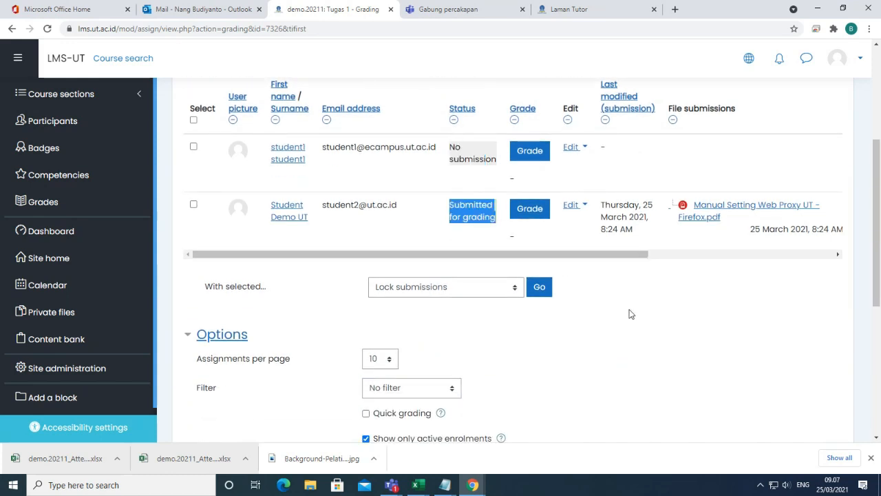
scroll(629, 314, down, 2)
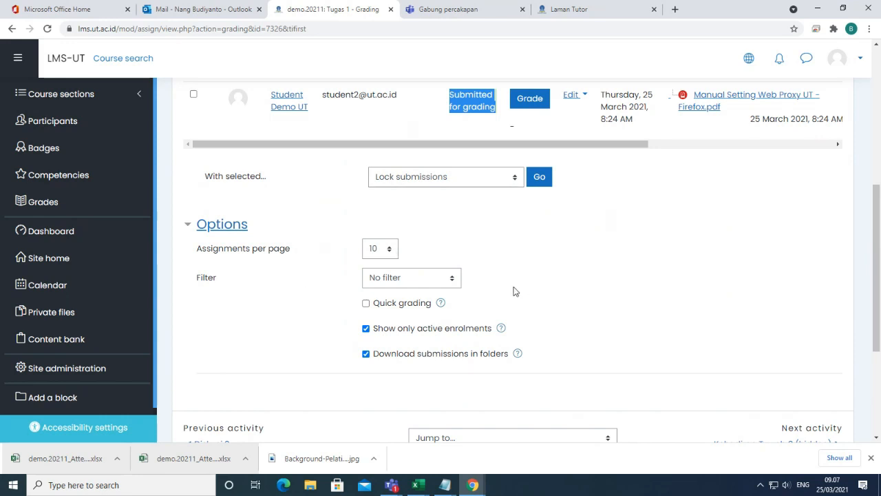
click(452, 281)
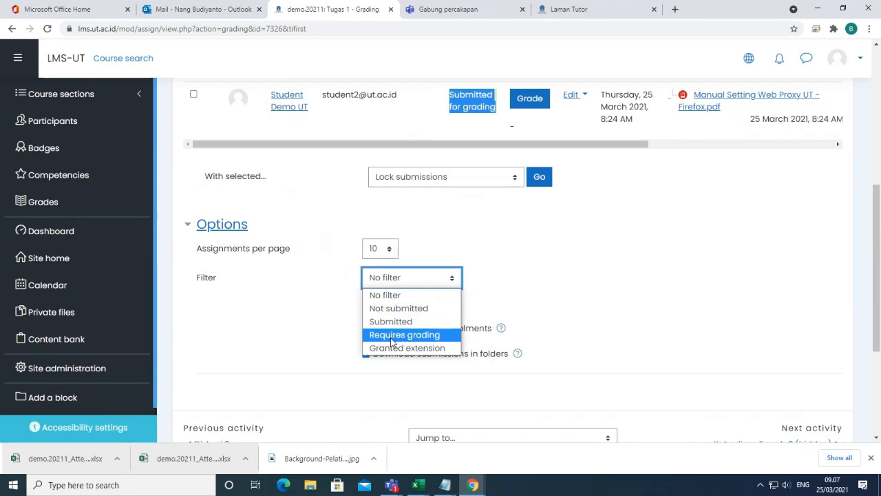
click(437, 335)
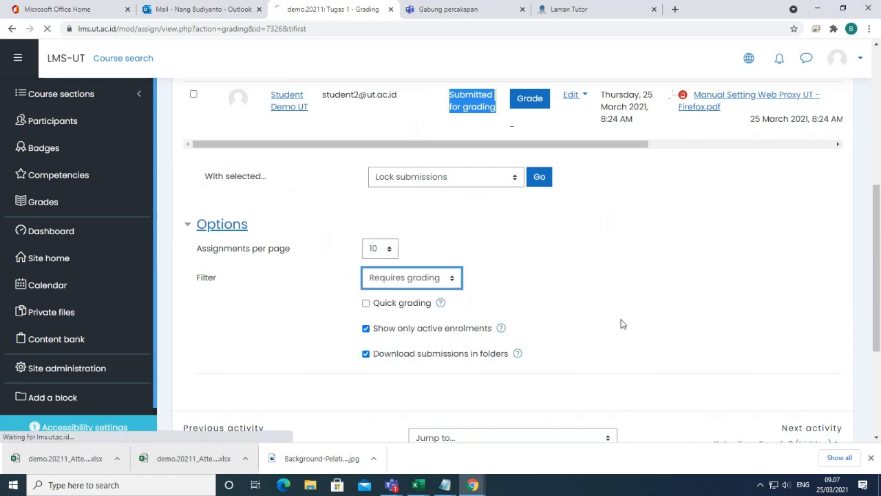
scroll(530, 318, down, 2)
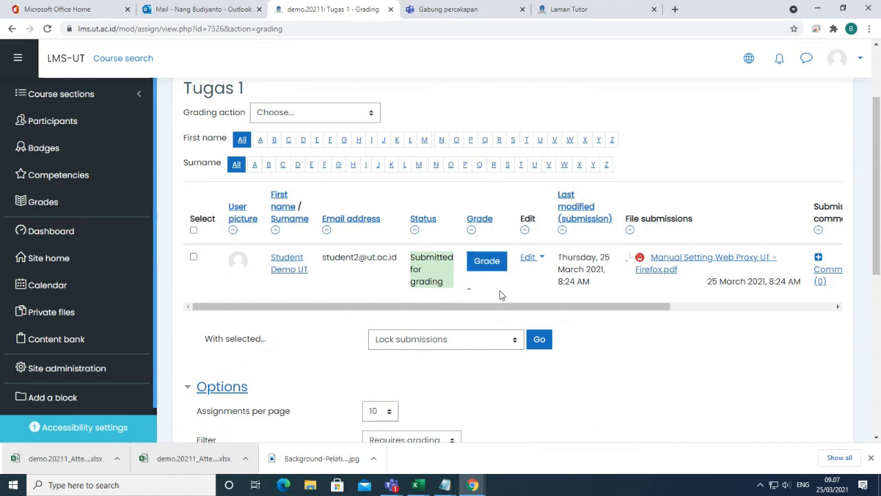
Step: Open the submission awaiting grading and read through page 1 of the submitted PDF, Manual Setting Web Proxy UT - Firefox.pdf
click(499, 268)
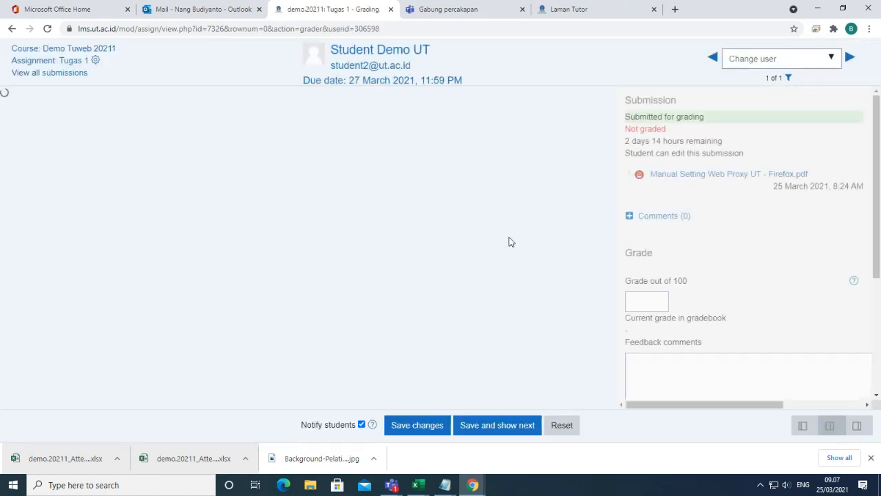
scroll(569, 246, down, 1)
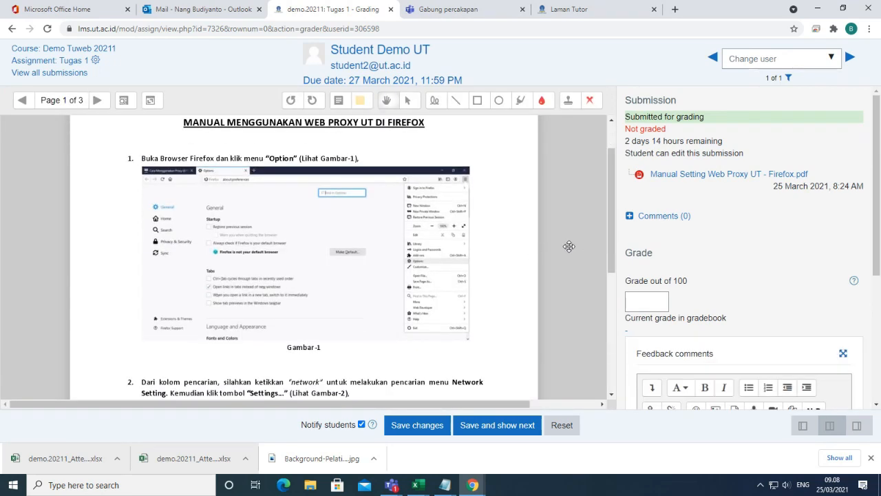
scroll(569, 246, up, 1)
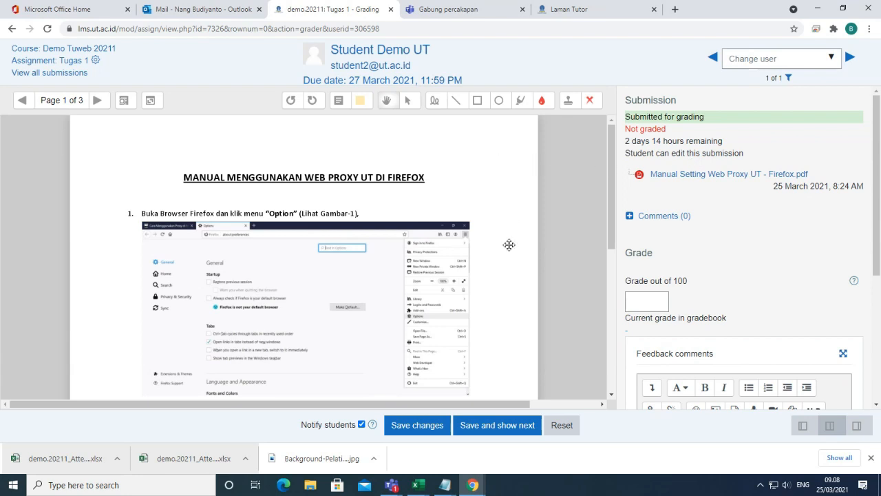
scroll(447, 241, down, 2)
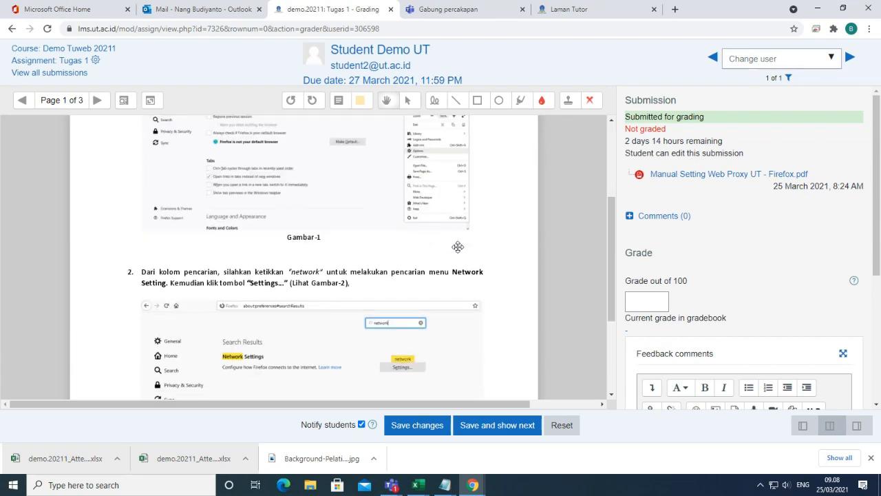
scroll(398, 292, up, 1)
scroll(398, 291, up, 1)
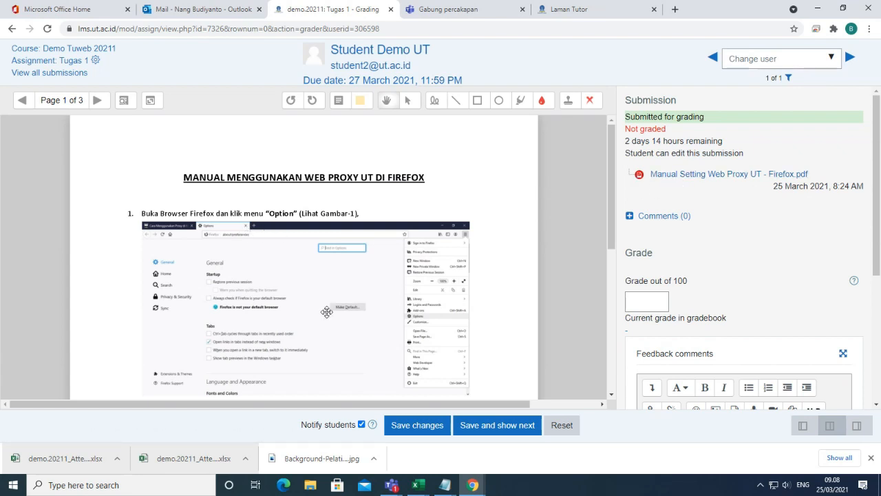
scroll(289, 241, down, 2)
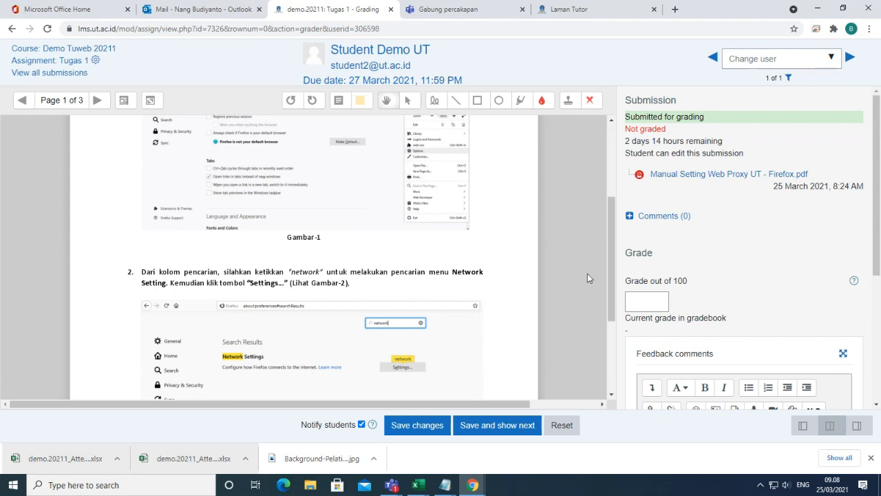
scroll(372, 261, down, 2)
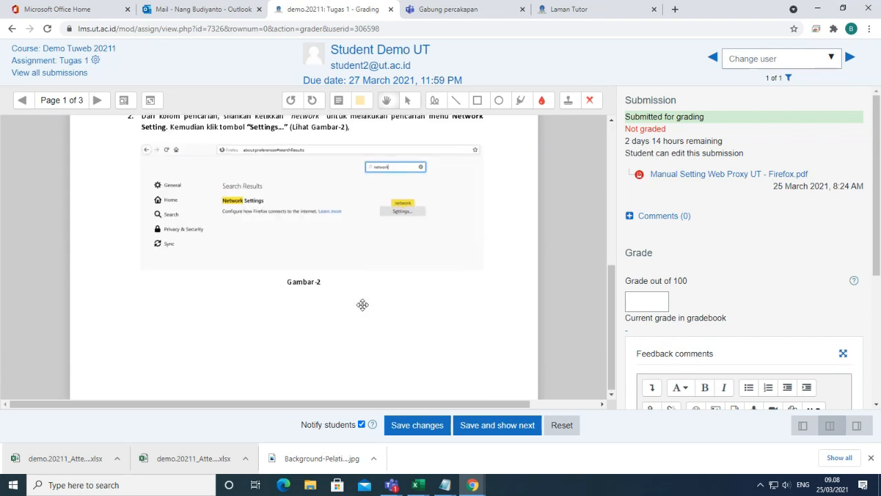
scroll(363, 305, up, 5)
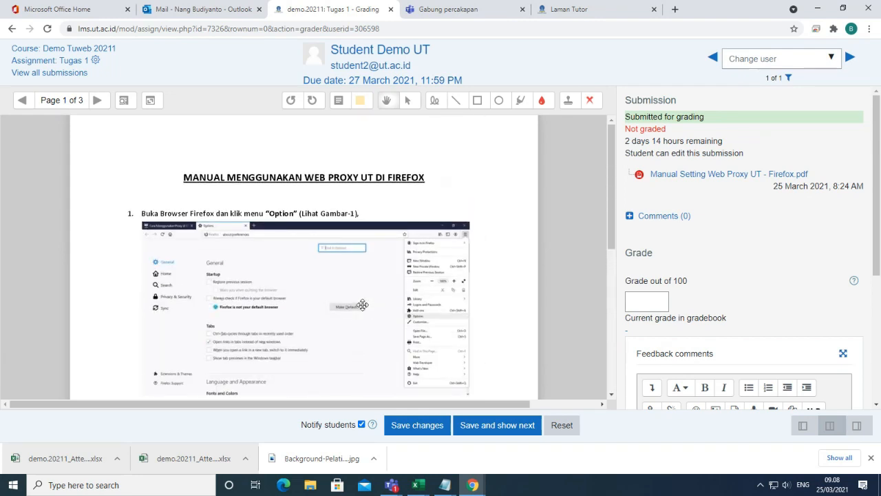
Step: Highlight the first line of item 2 on page 1 of the submitted PDF in red
scroll(363, 304, down, 1)
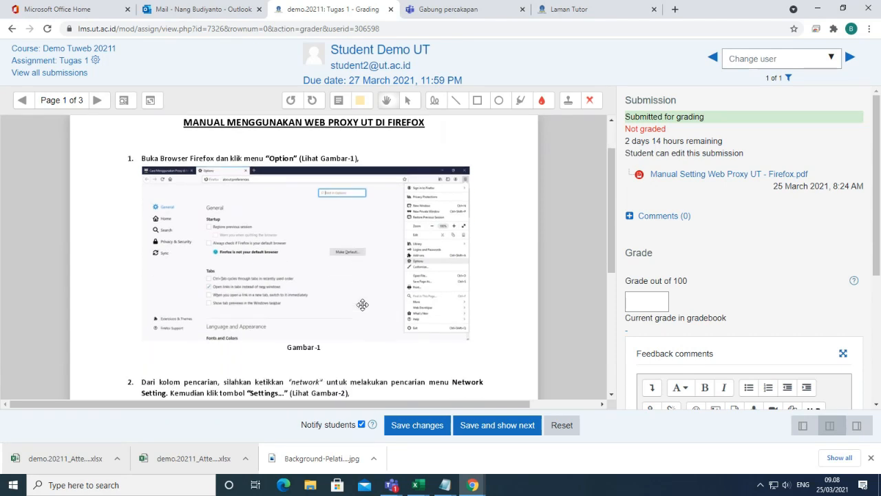
click(521, 102)
scroll(195, 327, down, 2)
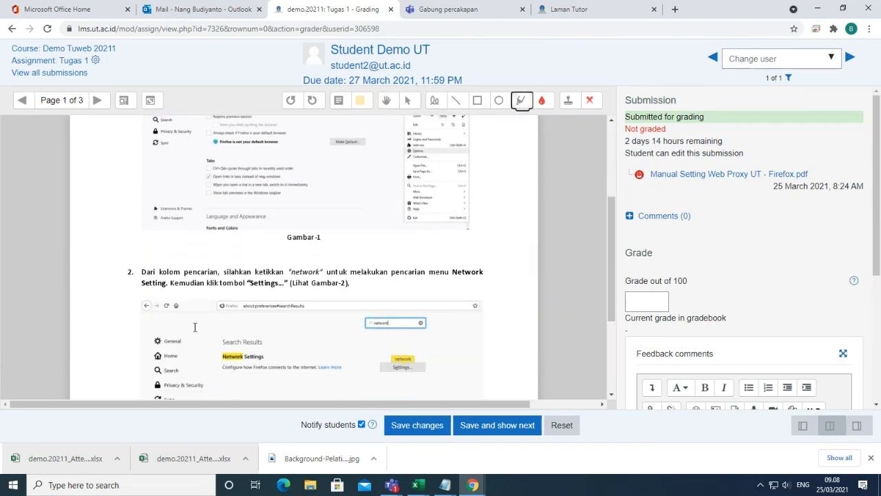
drag(142, 273, 481, 281)
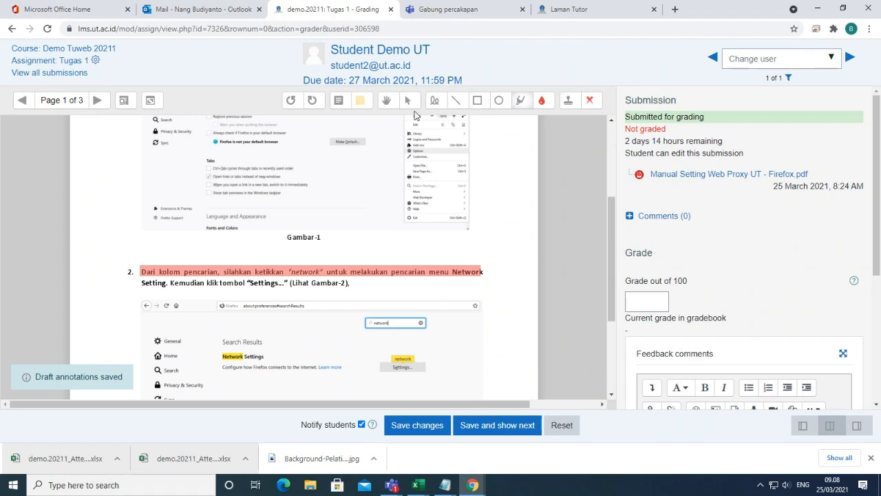
Step: Add a yellow comment reading "perbaiki" on the Gambar-2 screenshot, below the highlighted line
click(361, 102)
click(361, 141)
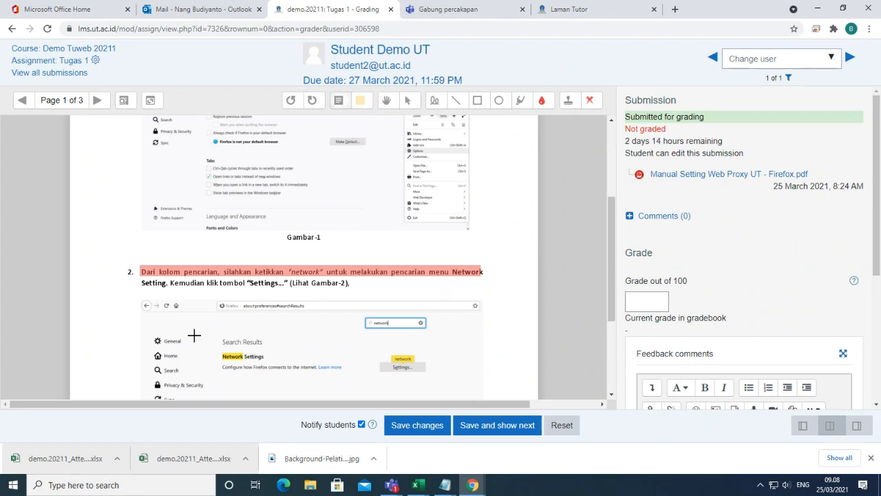
drag(221, 335, 289, 369)
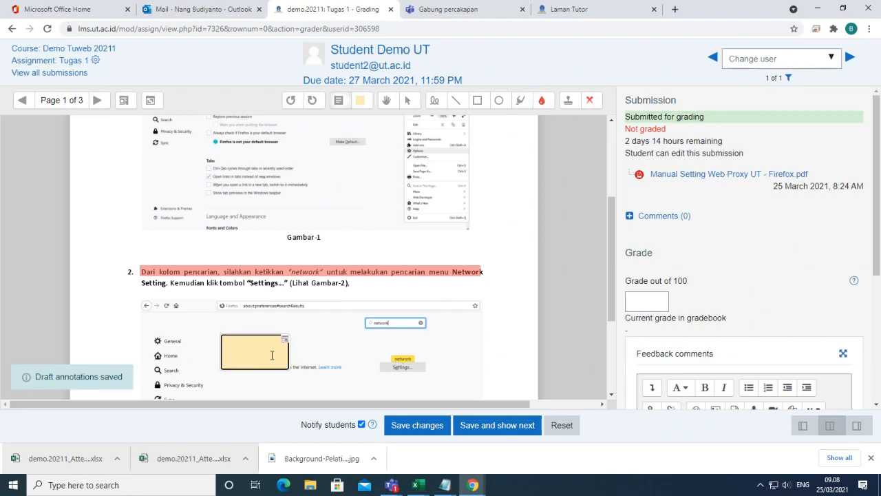
text(perbaiki)
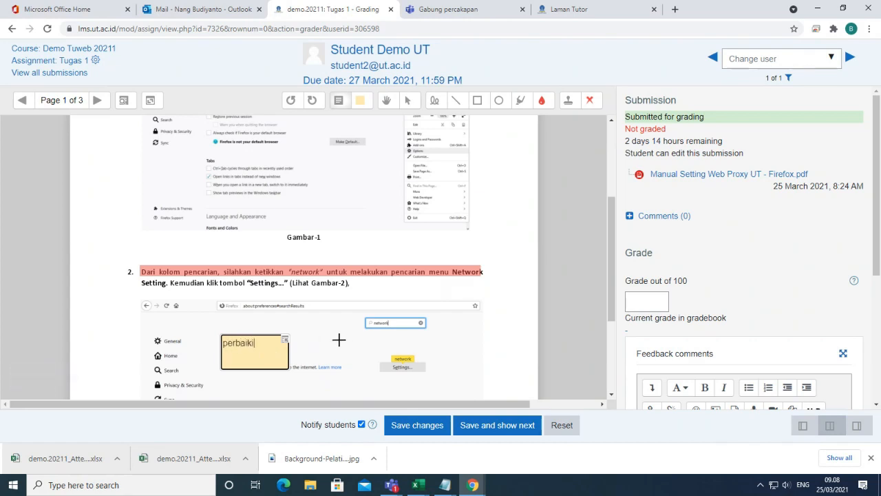
click(338, 339)
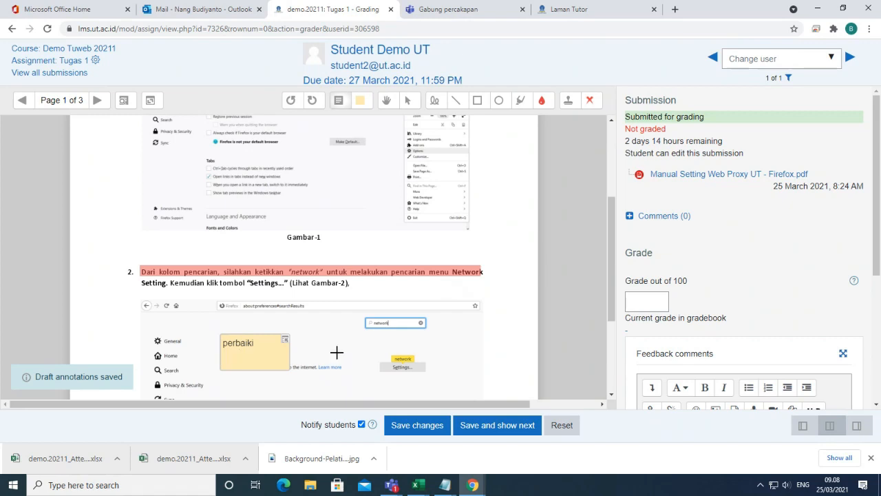
mouse_move(224, 345)
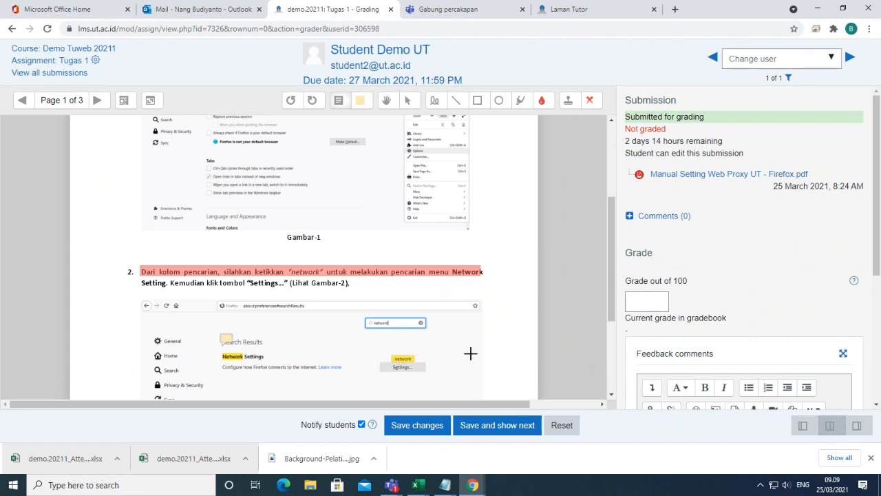
Step: Review the annotated page and set the submission's grade out of 100 to 90
scroll(470, 353, up, 3)
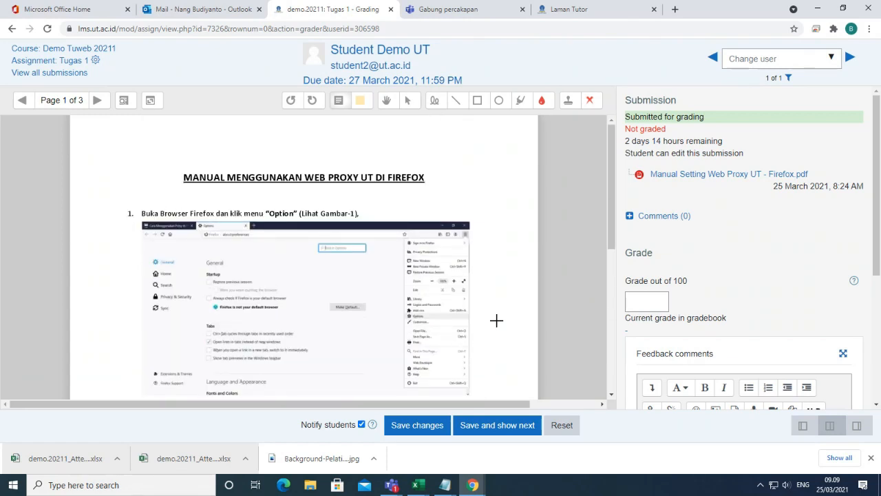
scroll(497, 320, down, 3)
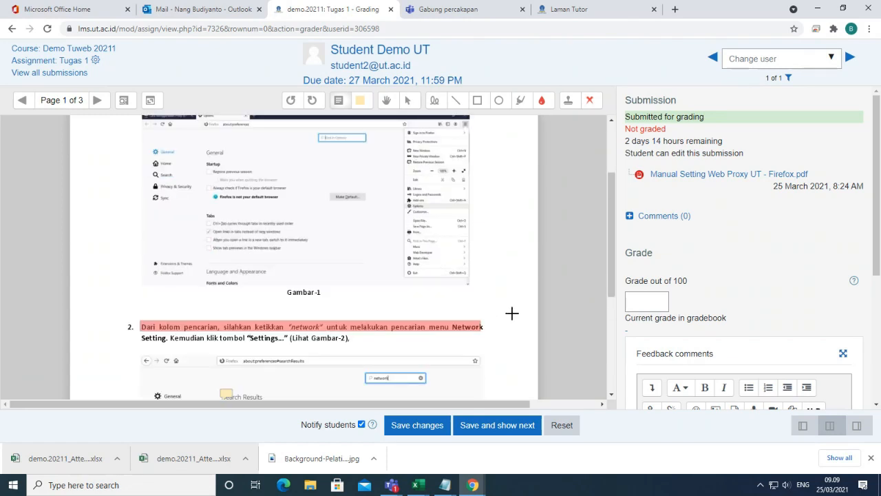
scroll(511, 311, down, 5)
scroll(511, 314, up, 7)
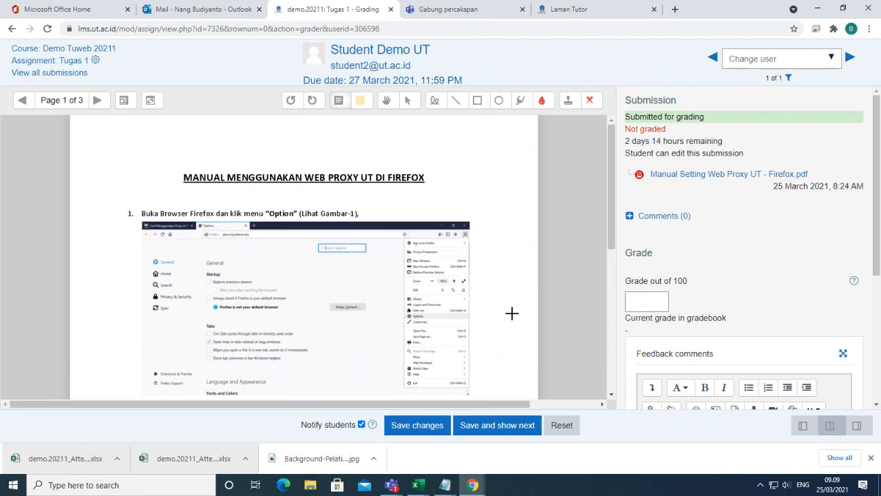
scroll(511, 313, down, 4)
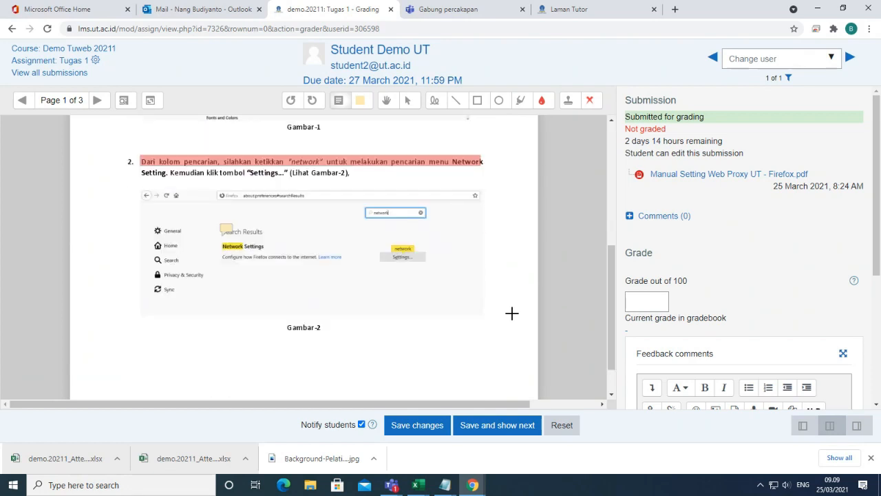
click(652, 305)
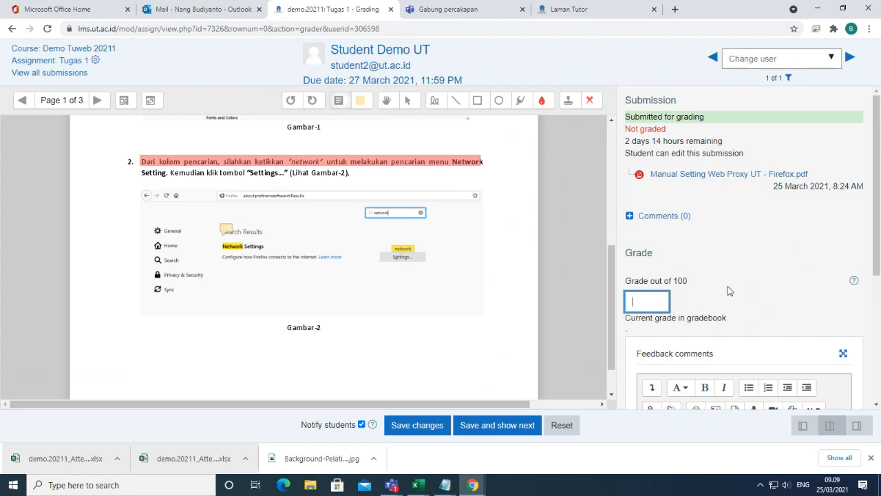
text(90)
Step: Enter "feedback......" as the feedback comment and save the grade and feedback with student notification enabled
scroll(727, 286, down, 2)
scroll(728, 286, down, 2)
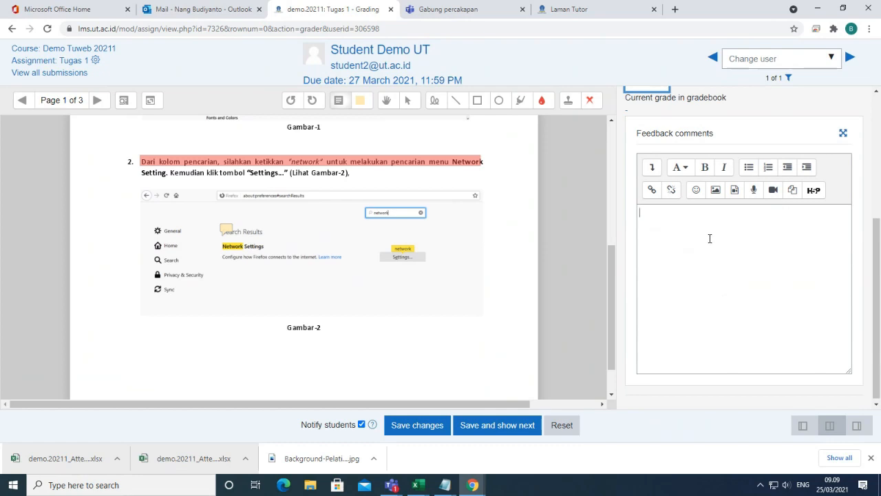
click(710, 241)
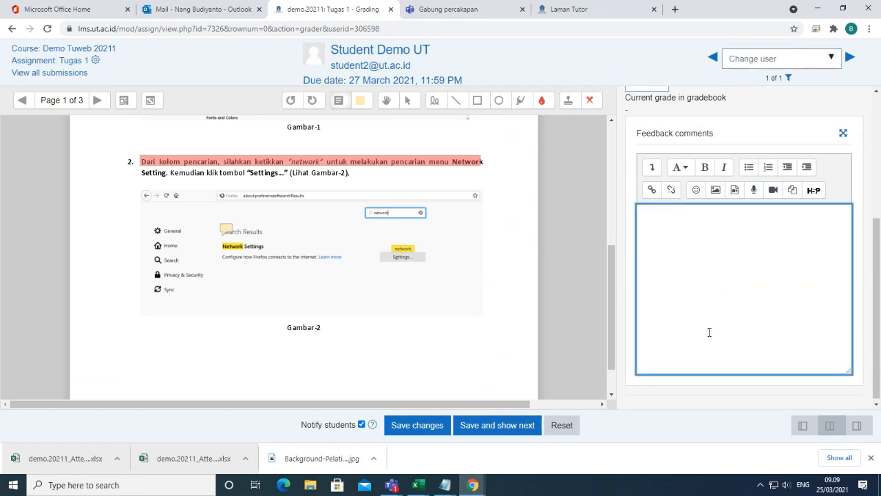
scroll(709, 332, up, 1)
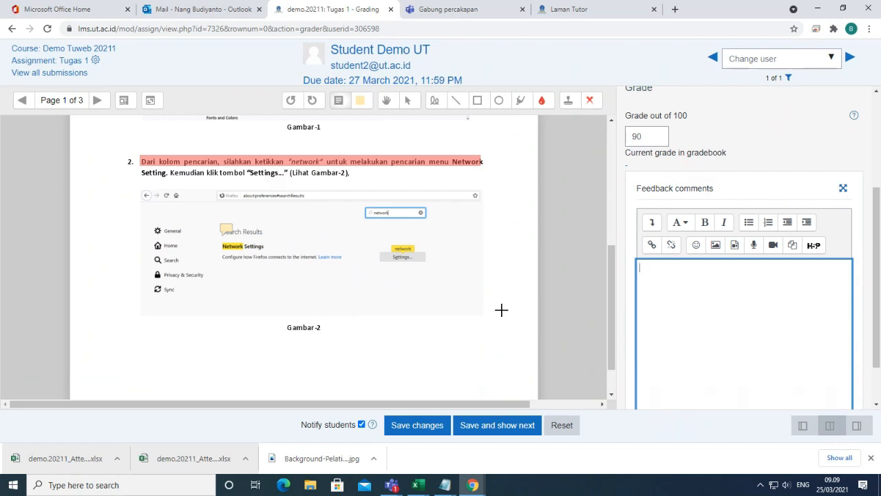
scroll(502, 309, up, 4)
scroll(501, 310, down, 1)
scroll(501, 310, down, 2)
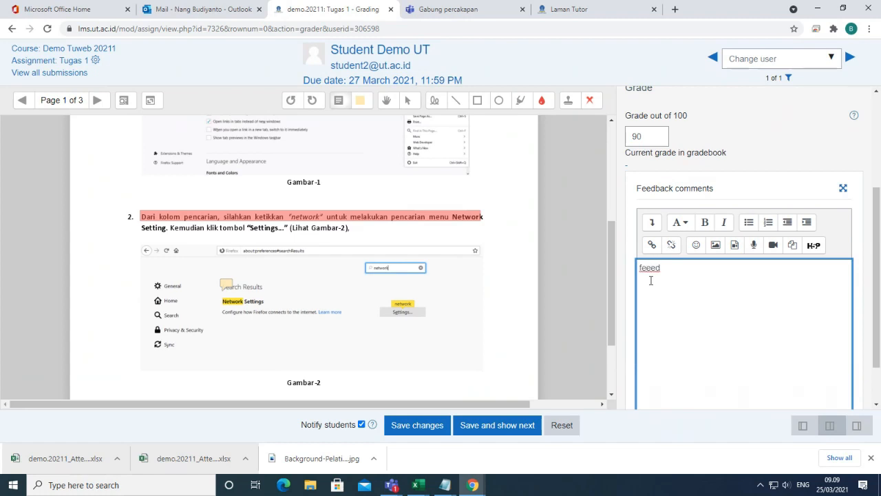
key(BackSpace)
drag(611, 299, 615, 333)
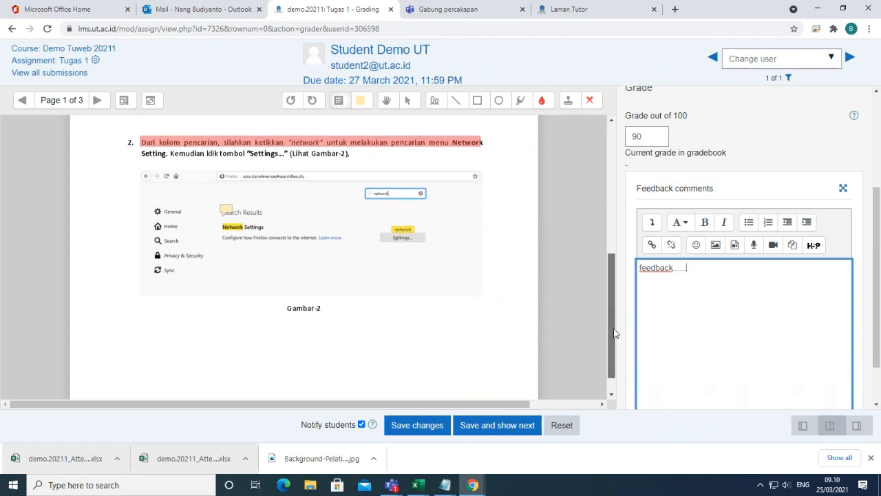
scroll(579, 286, down, 1)
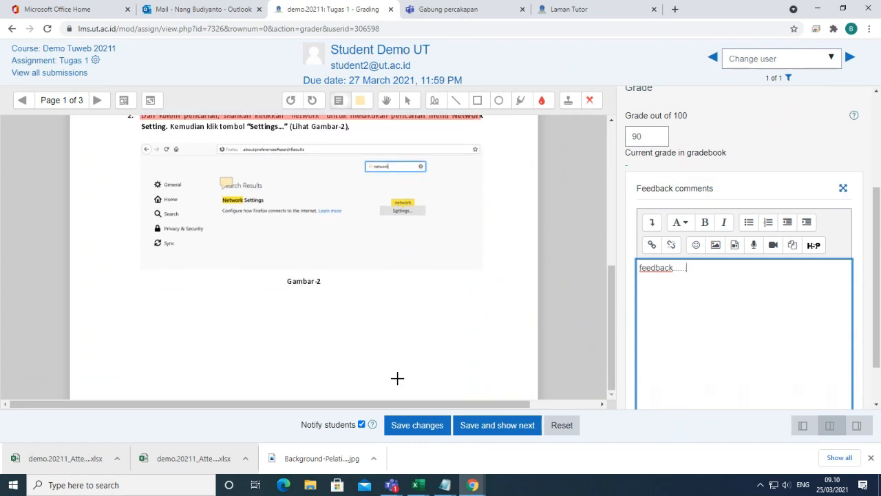
click(420, 427)
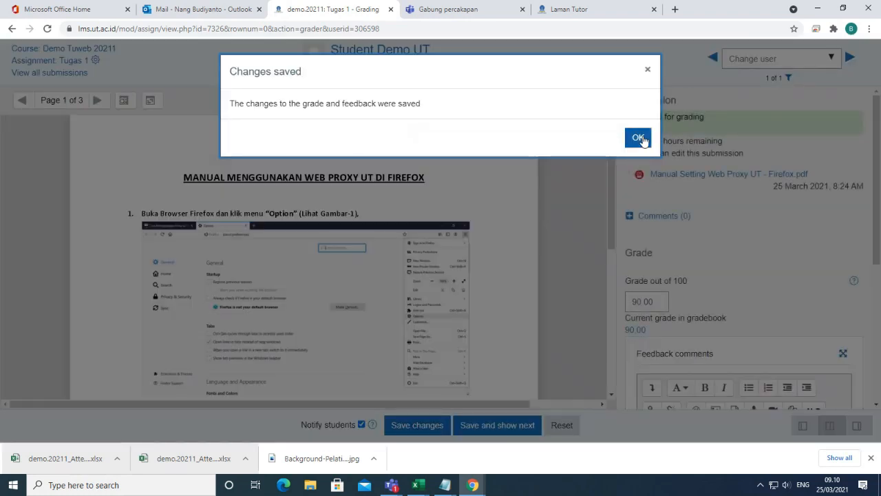
click(638, 138)
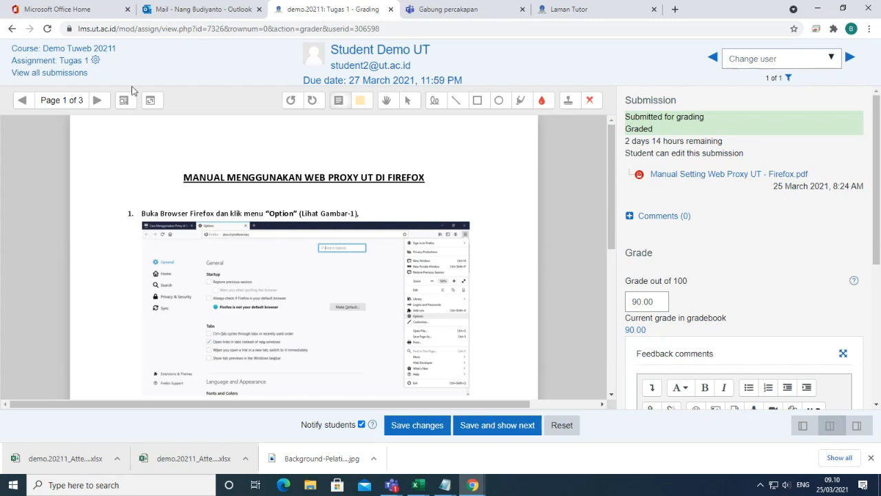
Step: Return to the Tugas 1 assignment page and check the number of submissions needing grading in the grading summary
click(71, 60)
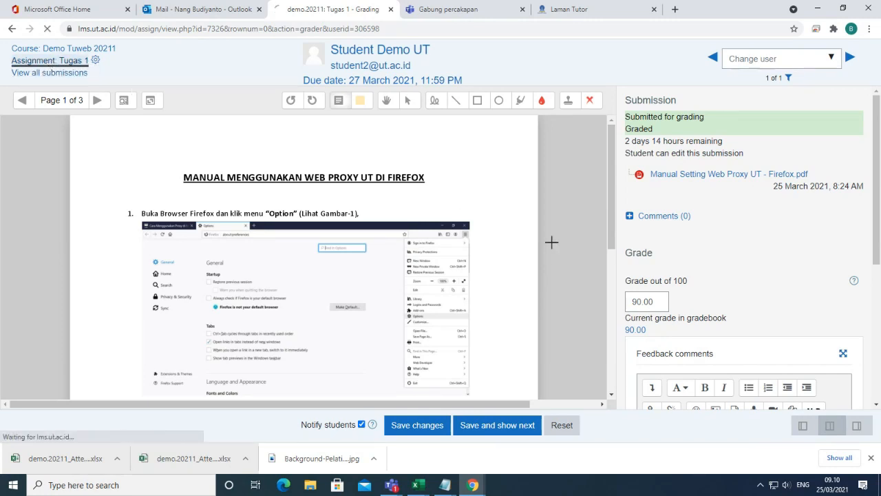
scroll(562, 264, down, 3)
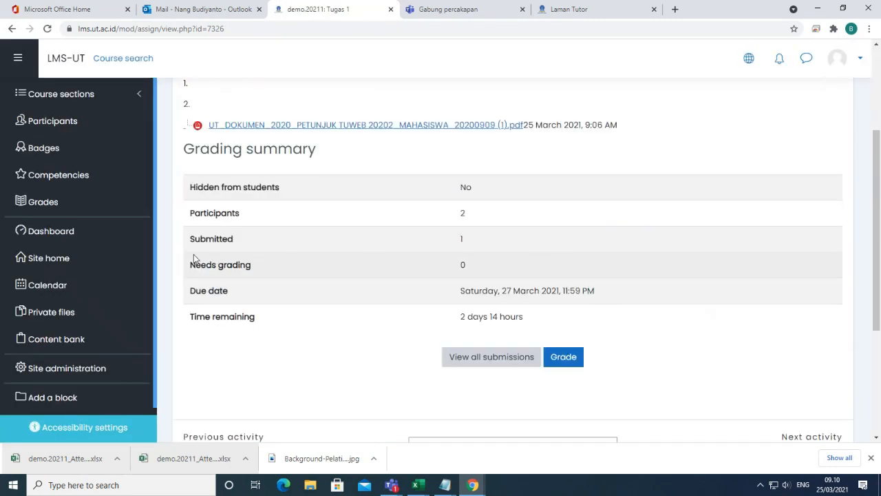
drag(190, 265, 267, 272)
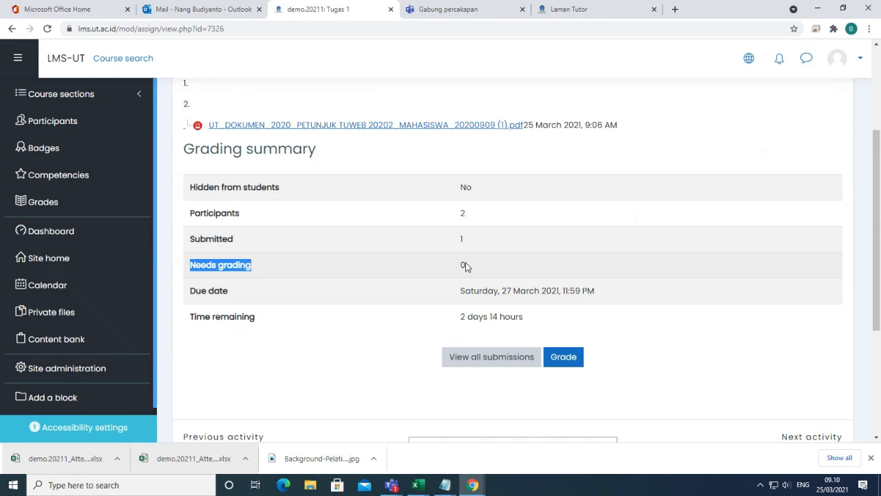
drag(460, 268, 470, 265)
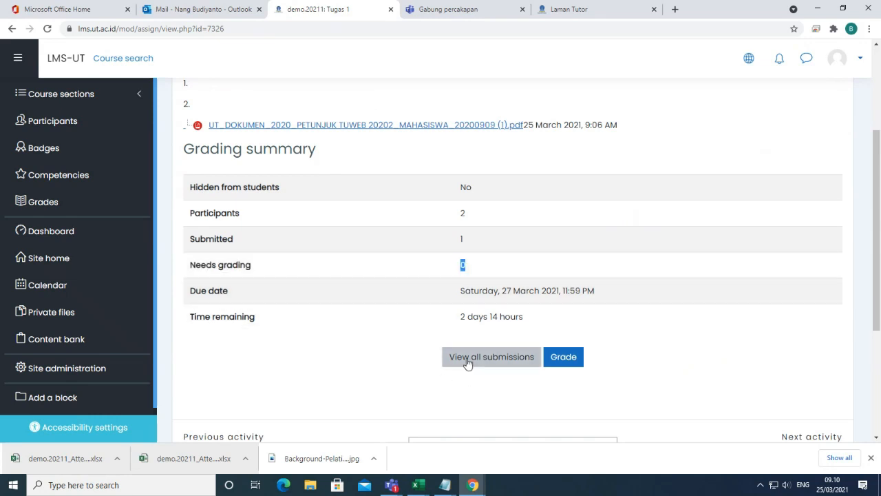
Step: Open the list of all Tugas 1 submissions and set its filter option to No filter
click(491, 357)
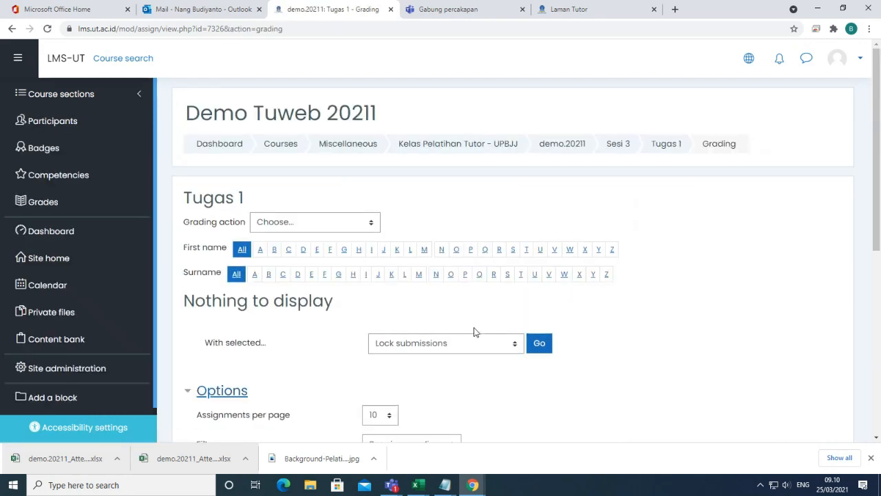
scroll(476, 331, down, 3)
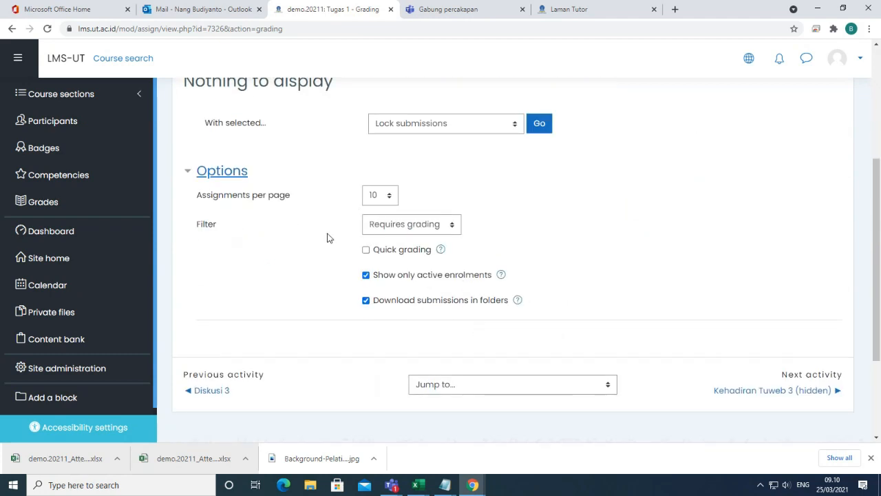
scroll(606, 281, up, 4)
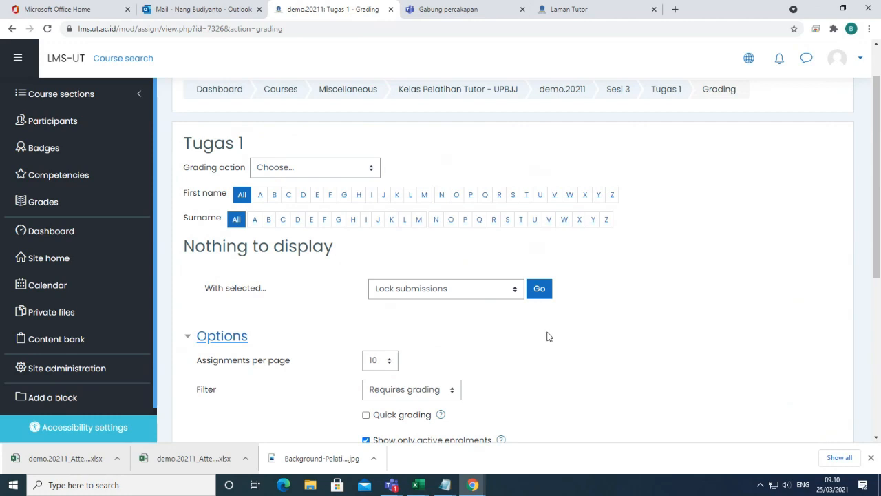
scroll(303, 290, down, 1)
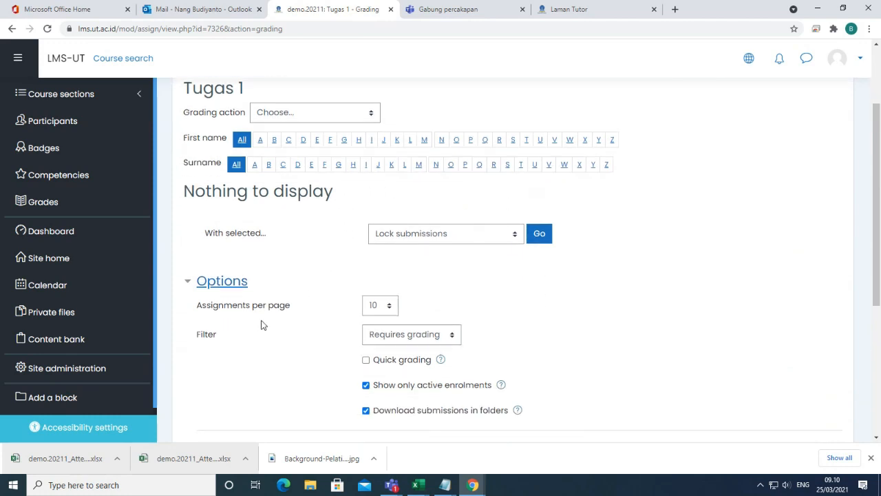
click(453, 340)
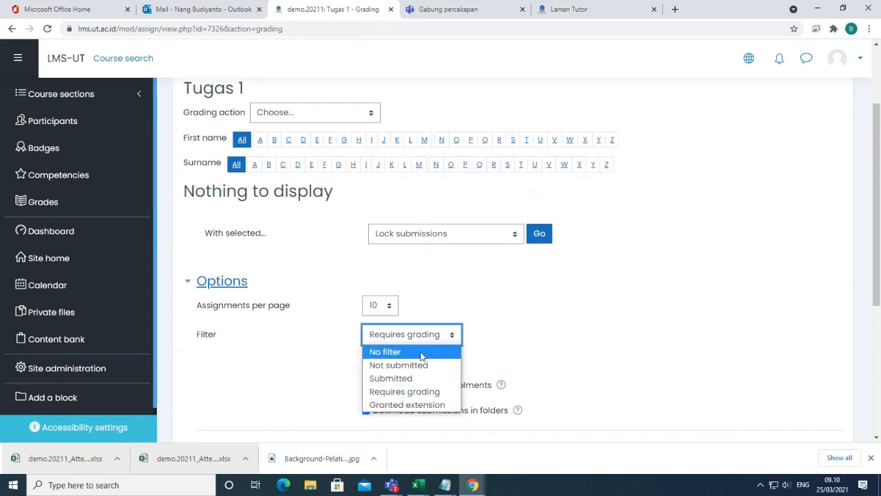
click(386, 352)
Step: Examine the graded student's row in the submissions table, including the grade, feedback comment, annotated PDF and final grade
scroll(712, 250, down, 3)
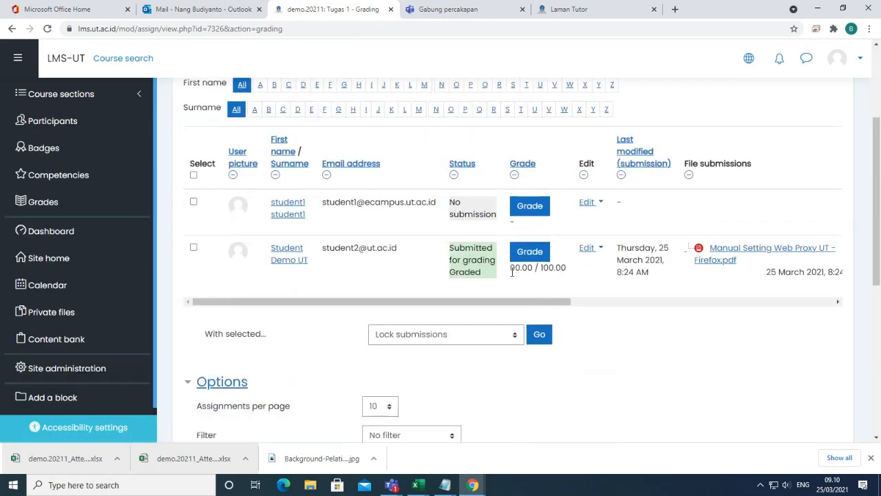
drag(512, 271, 562, 269)
click(538, 280)
drag(551, 302, 775, 308)
drag(586, 248, 629, 249)
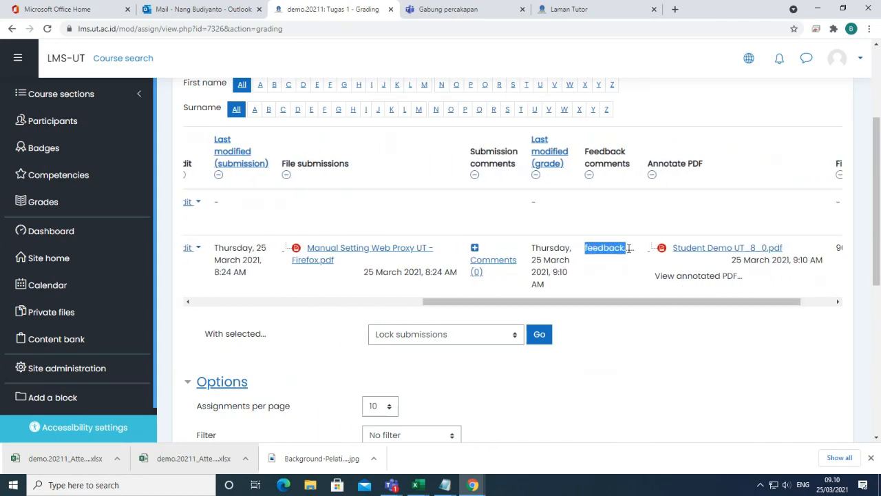
drag(681, 307, 763, 303)
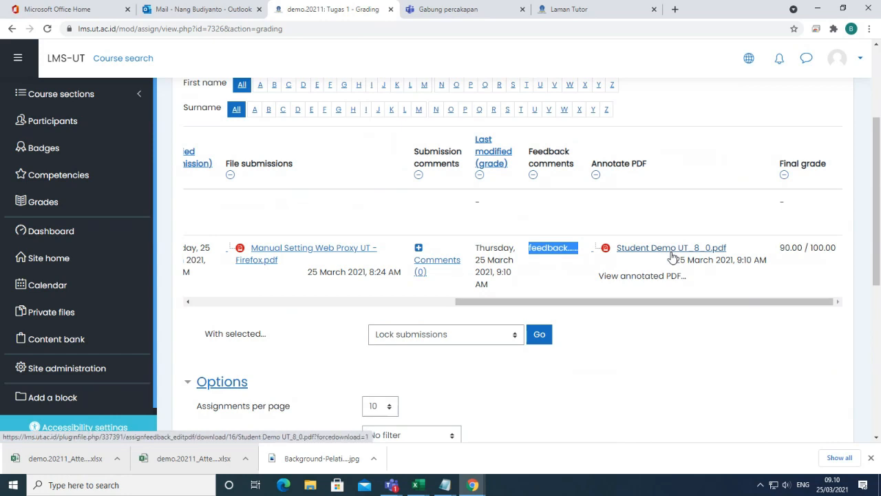
drag(696, 301, 314, 309)
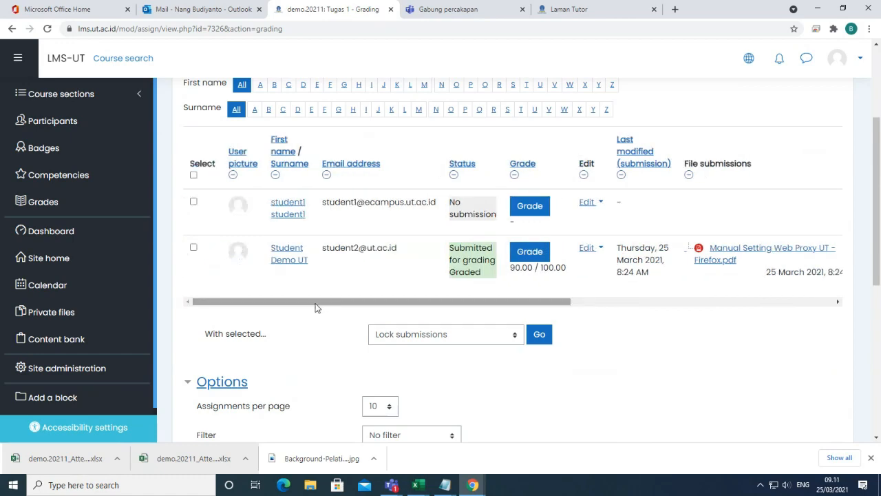
scroll(581, 397, down, 2)
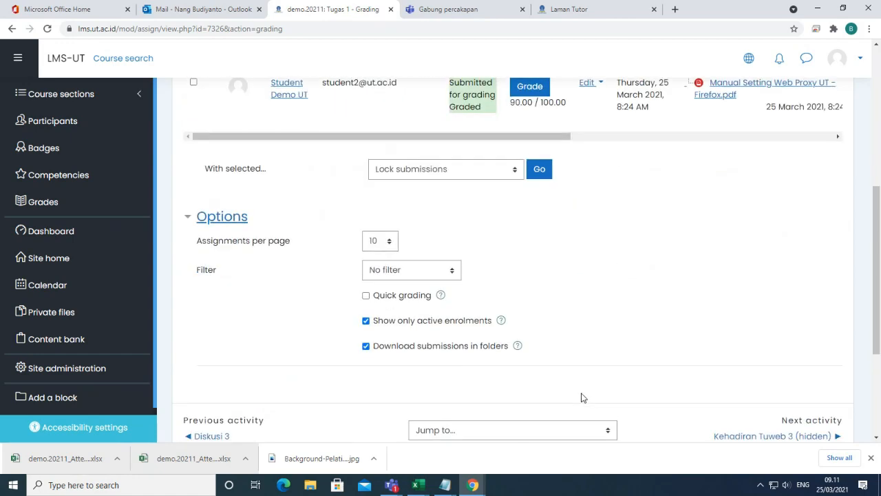
Step: Return to the demo.20211 course page and look over its sections from Pendahuluan to Sesi 8
scroll(581, 397, up, 5)
click(560, 145)
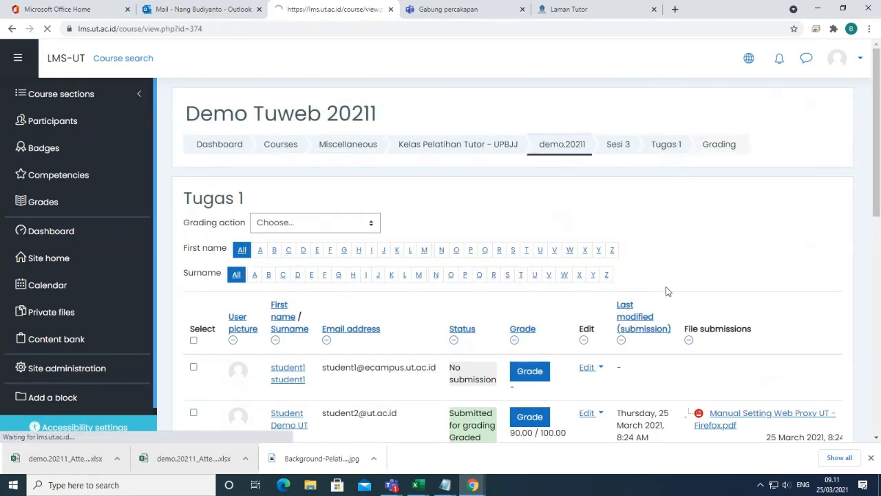
scroll(659, 306, down, 6)
scroll(515, 333, down, 10)
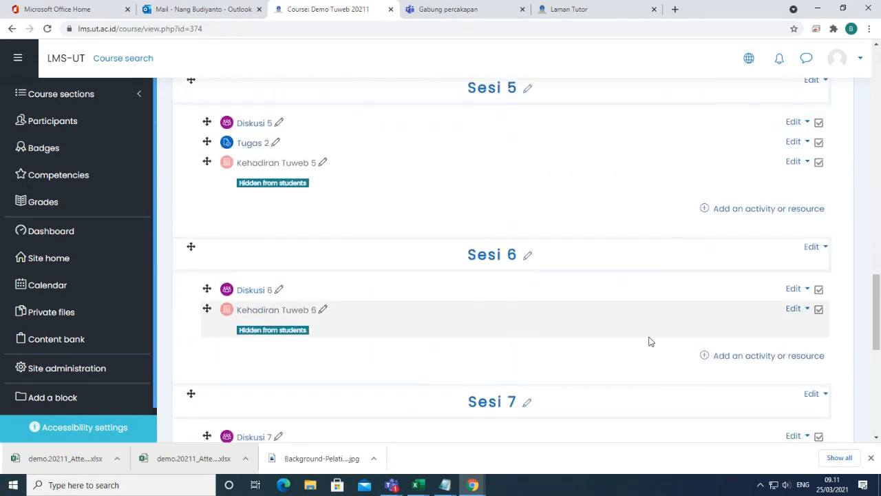
scroll(651, 341, down, 6)
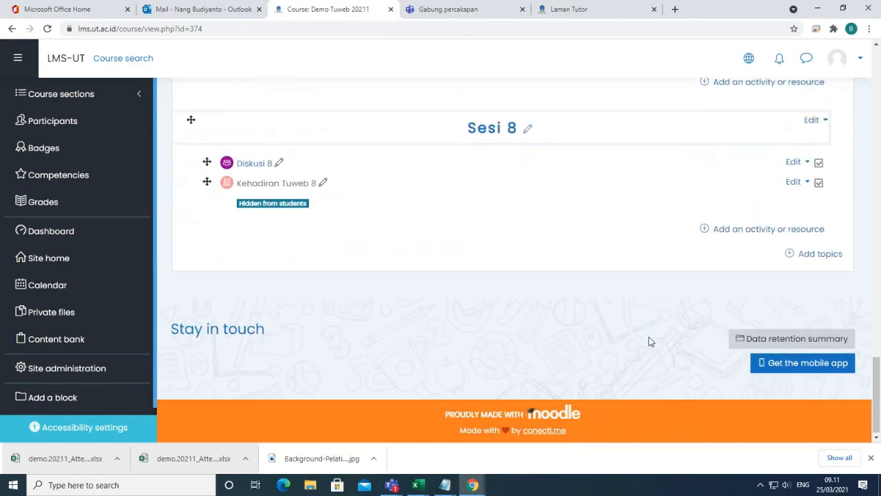
scroll(650, 341, up, 10)
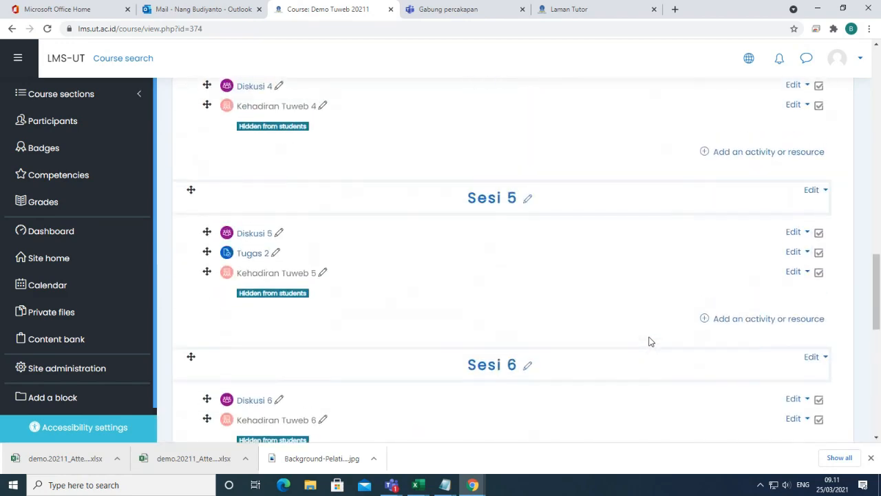
scroll(651, 341, up, 6)
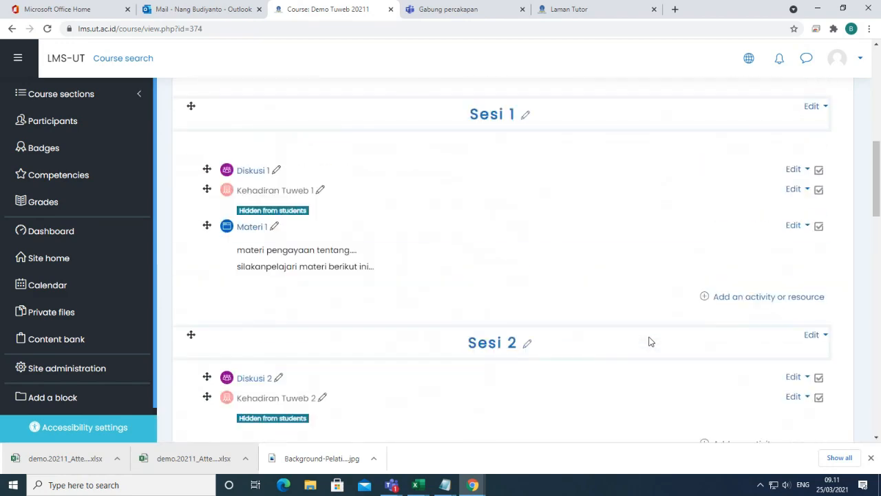
scroll(651, 342, up, 8)
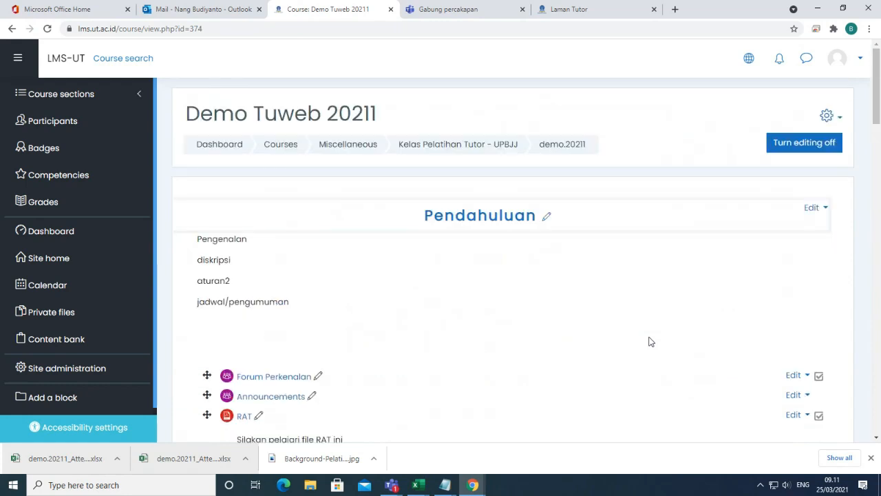
Step: Open the Sesi 1 topic for editing and add a Date restriction under its access restrictions
scroll(650, 341, down, 5)
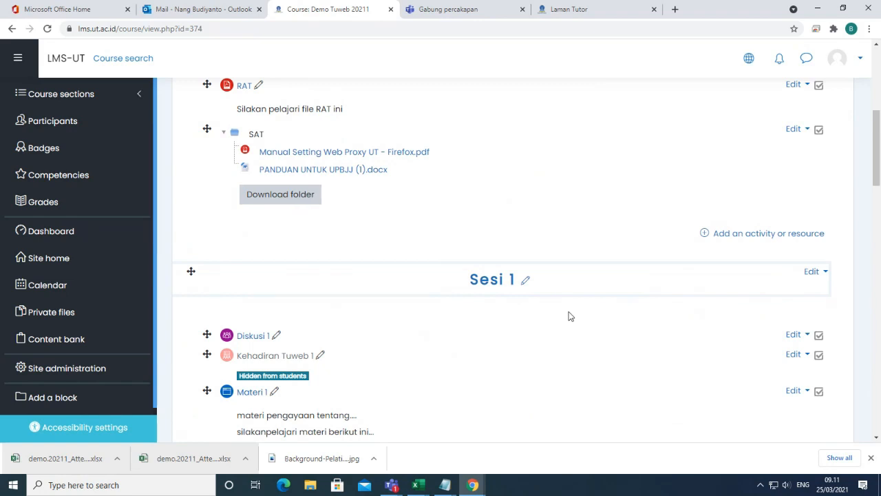
scroll(570, 316, down, 2)
scroll(569, 316, up, 2)
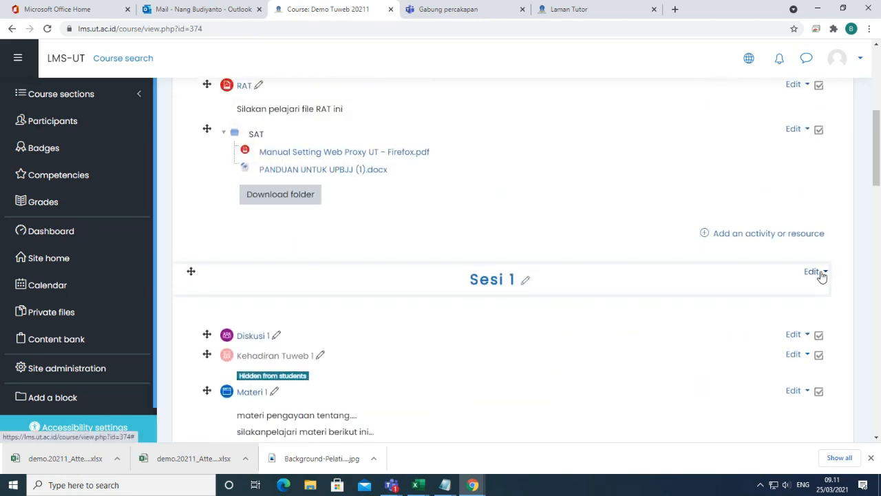
click(813, 273)
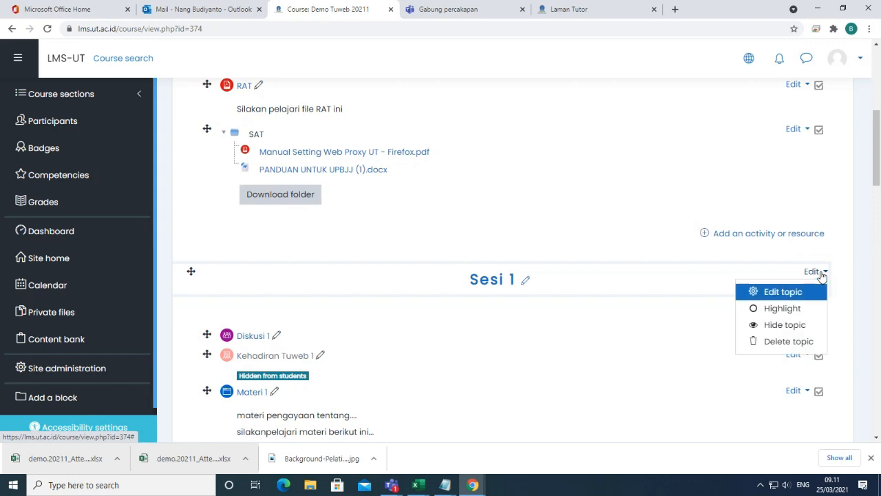
click(769, 292)
scroll(278, 335, down, 4)
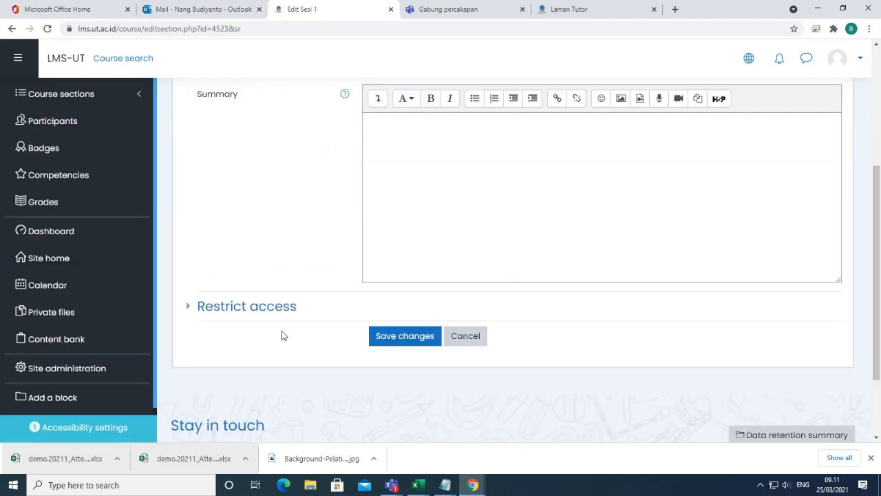
click(250, 255)
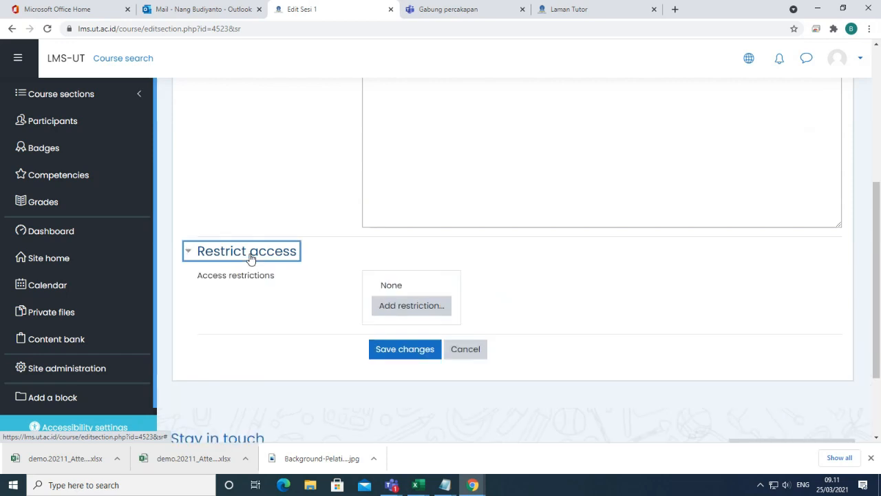
click(411, 308)
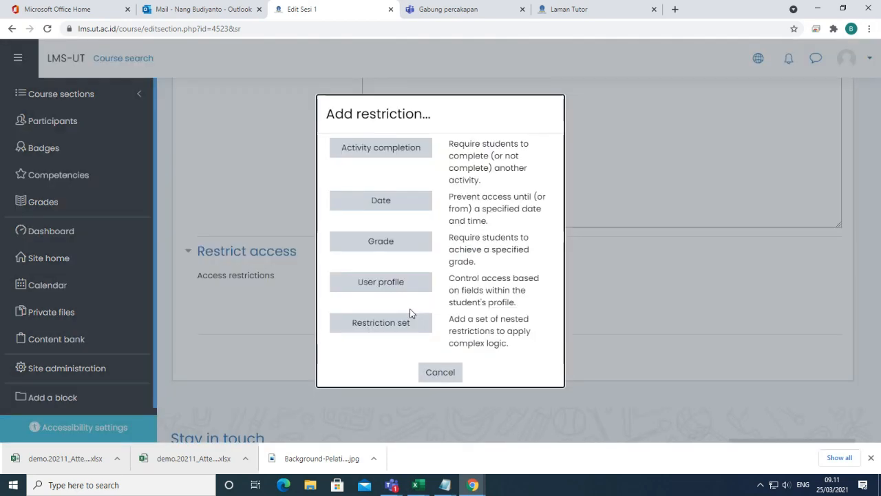
click(370, 204)
scroll(583, 350, down, 2)
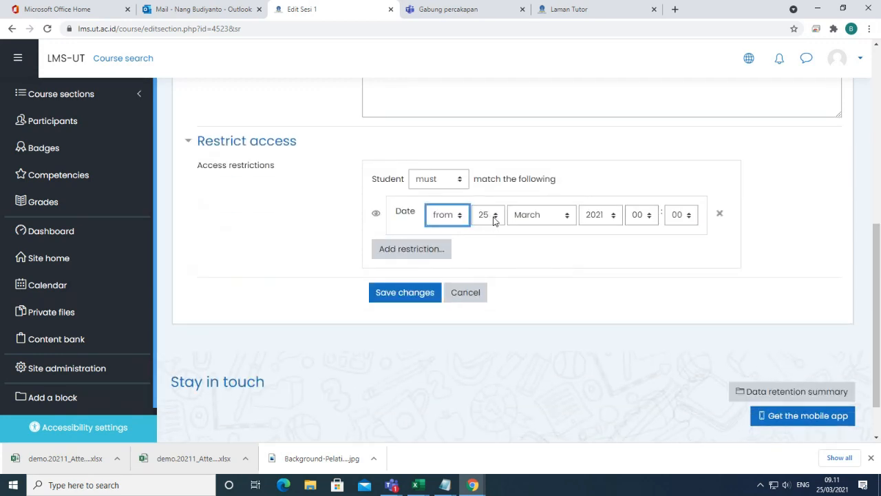
Step: Set the day of Sesi 1's date restriction to 27, for access from 27 March 2021, and save the changes
scroll(310, 336, up, 6)
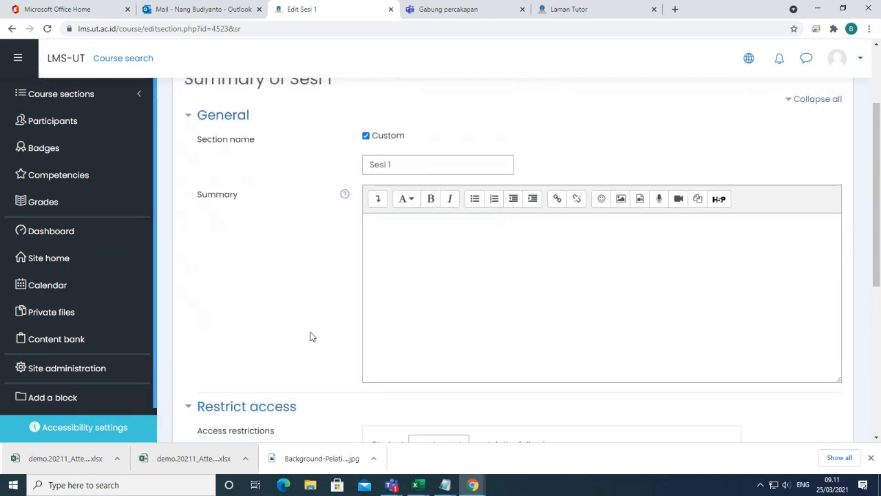
scroll(310, 336, down, 5)
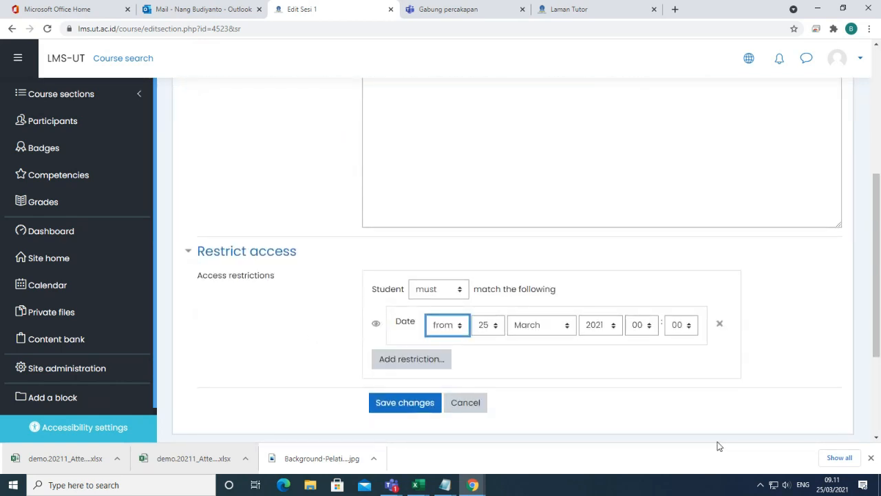
click(493, 333)
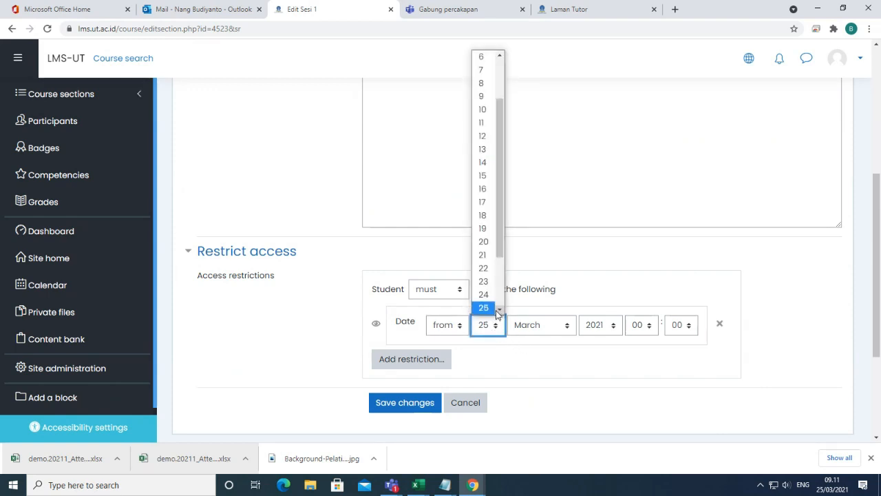
click(501, 311)
click(500, 311)
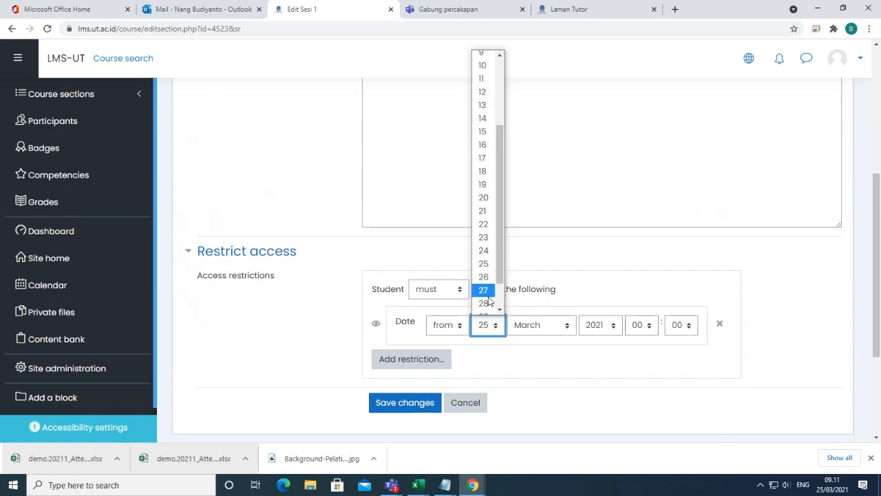
click(483, 292)
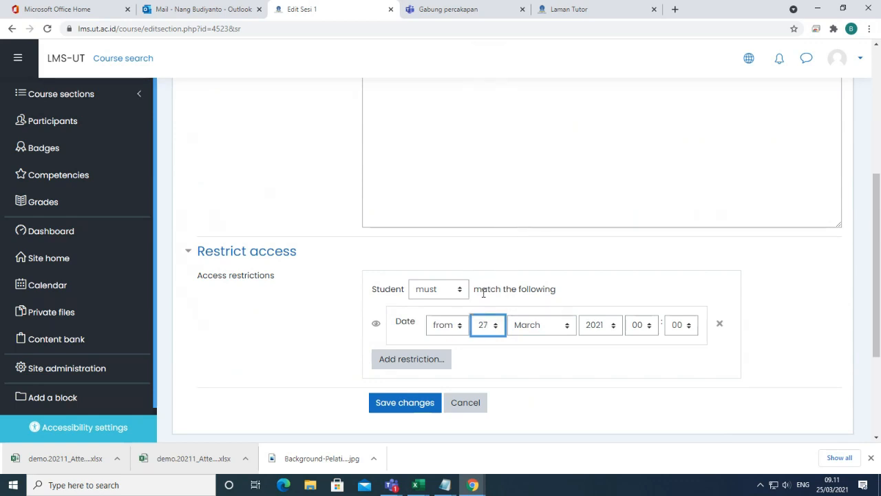
click(394, 406)
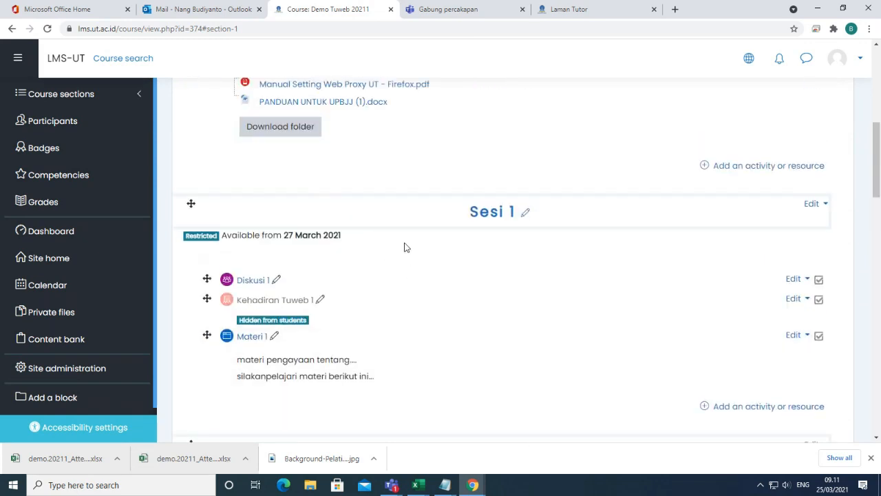
Step: Check the availability date shown beneath the Sesi 1 heading on the course page
click(472, 215)
scroll(452, 250, up, 4)
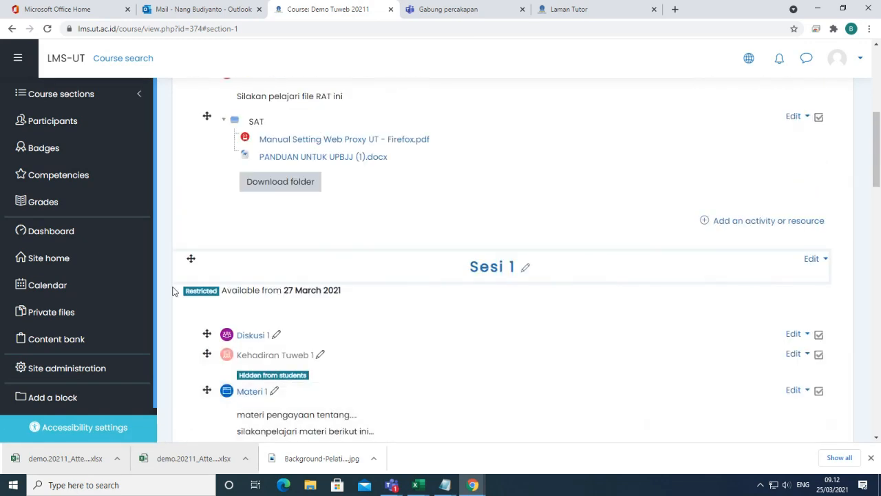
drag(223, 290, 351, 298)
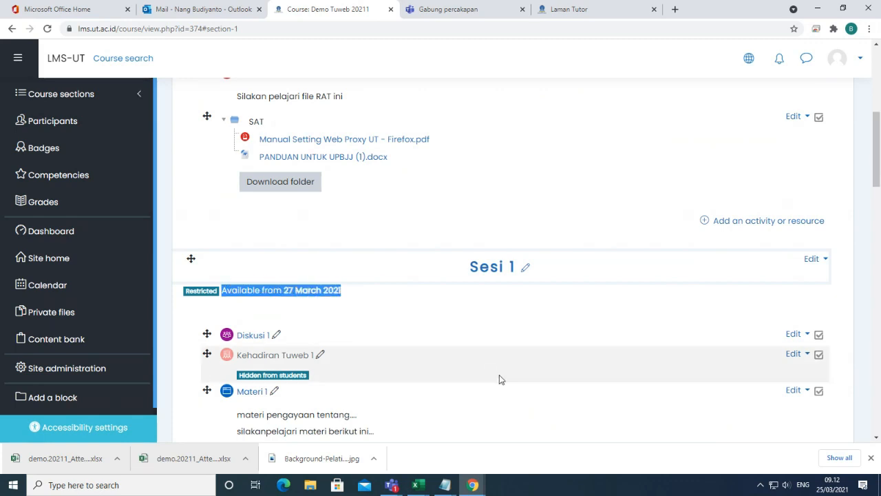
Step: Look over the course topics from Sesi 1 through Sesi 8 and compare their access restrictions
scroll(499, 375, down, 2)
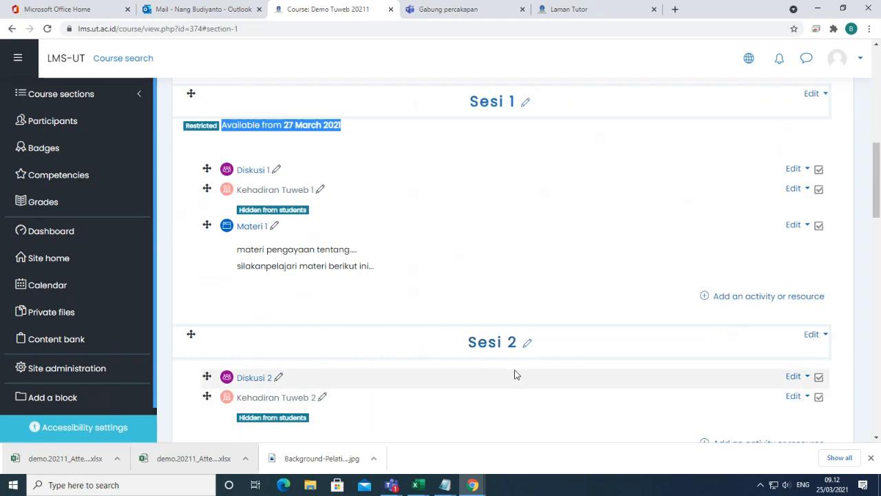
scroll(516, 374, down, 12)
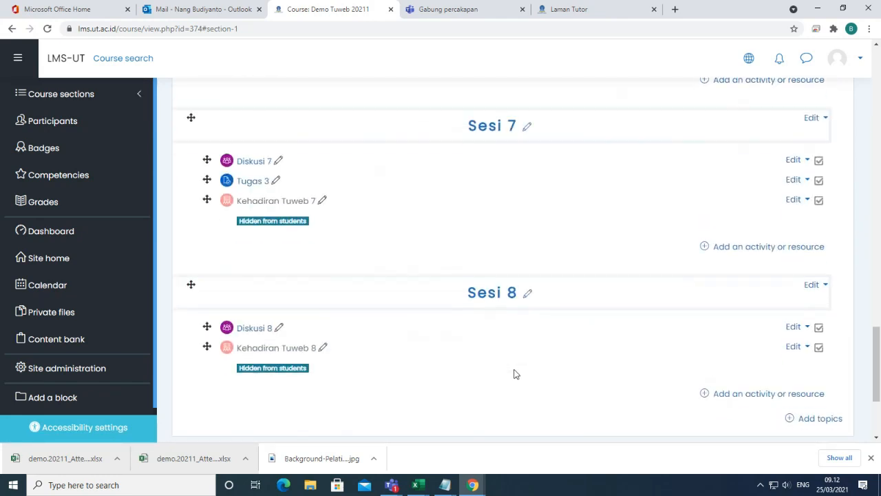
scroll(516, 374, up, 8)
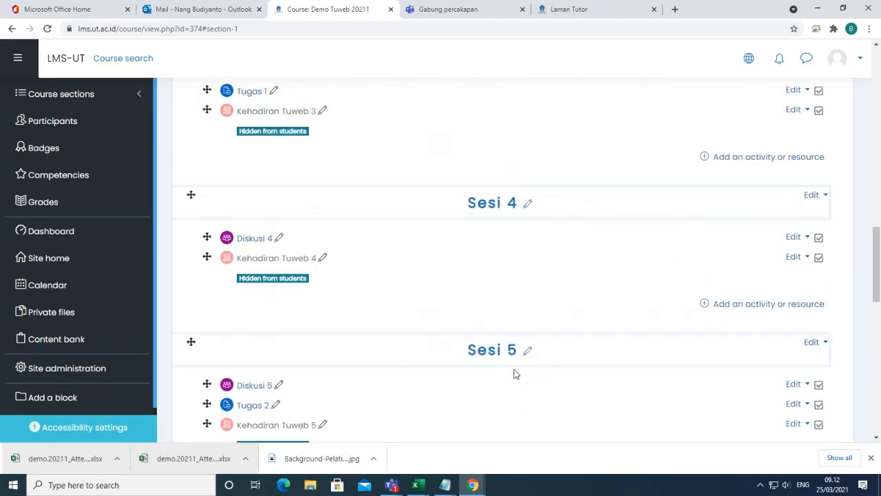
scroll(516, 375, up, 3)
scroll(516, 375, up, 4)
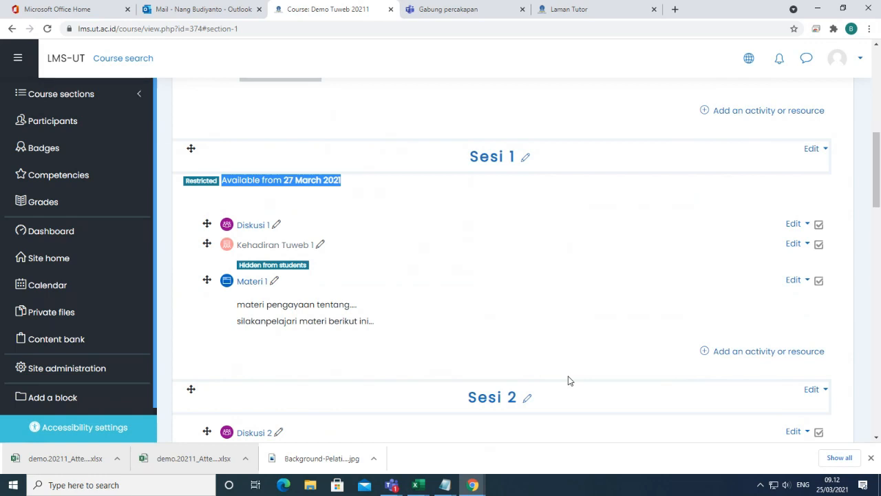
scroll(569, 380, down, 2)
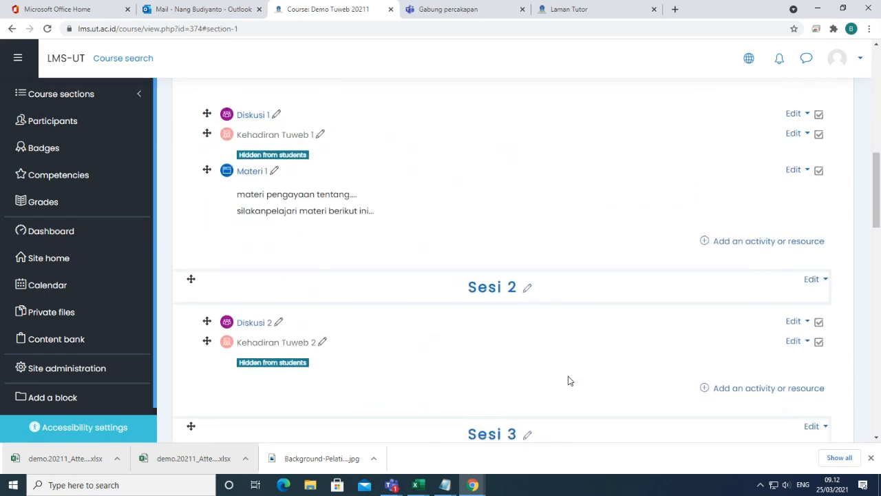
scroll(568, 381, down, 2)
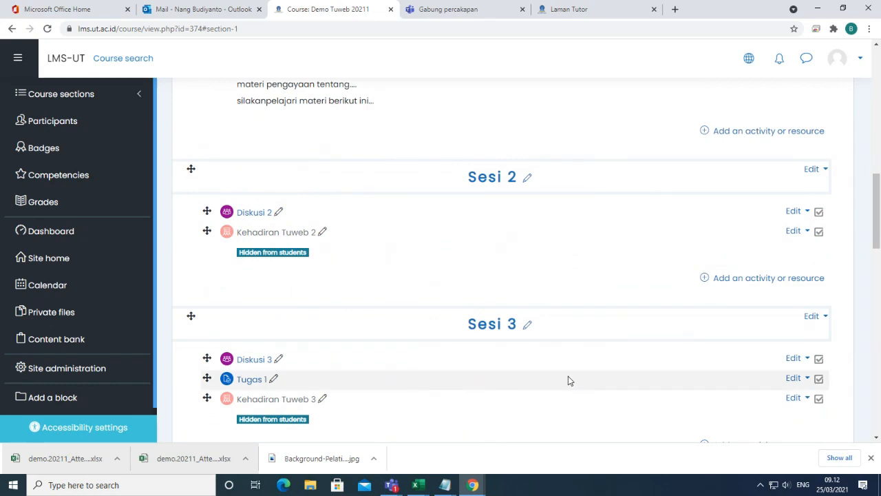
scroll(568, 381, down, 1)
scroll(568, 381, up, 6)
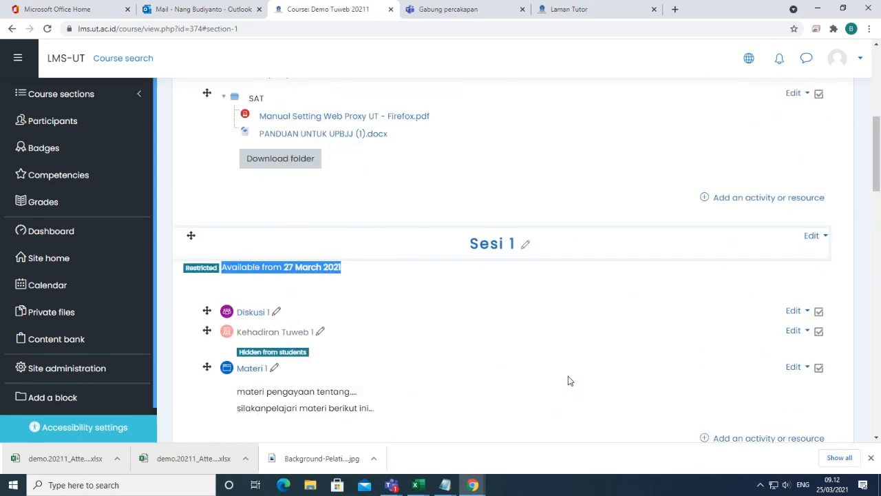
scroll(568, 381, down, 3)
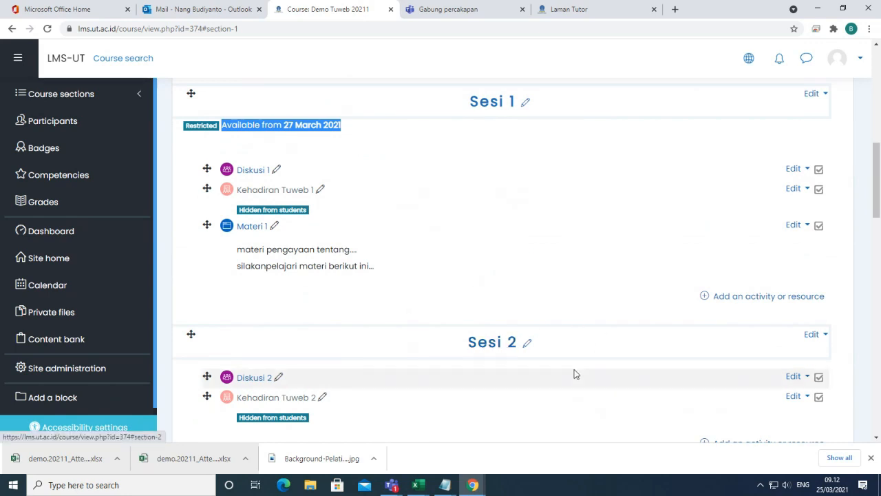
Step: Open the Sesi 2 topic for editing and add a Date restriction under its access restrictions
scroll(865, 228, down, 2)
click(810, 225)
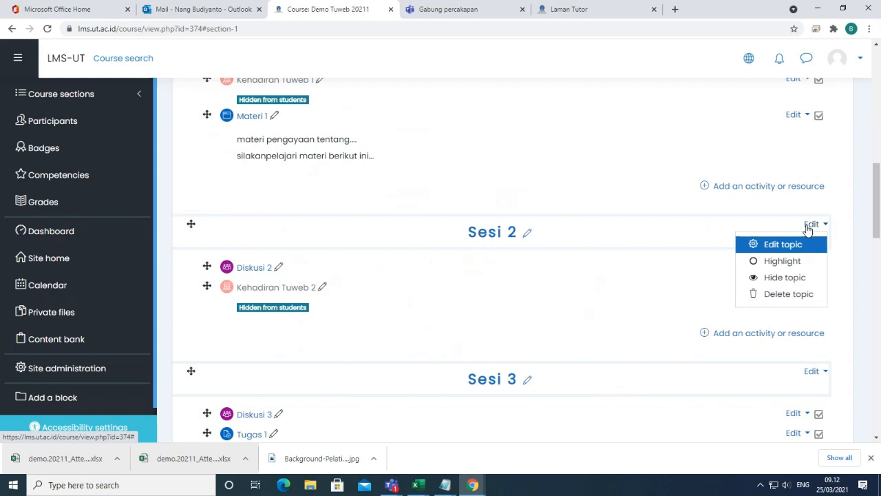
click(777, 245)
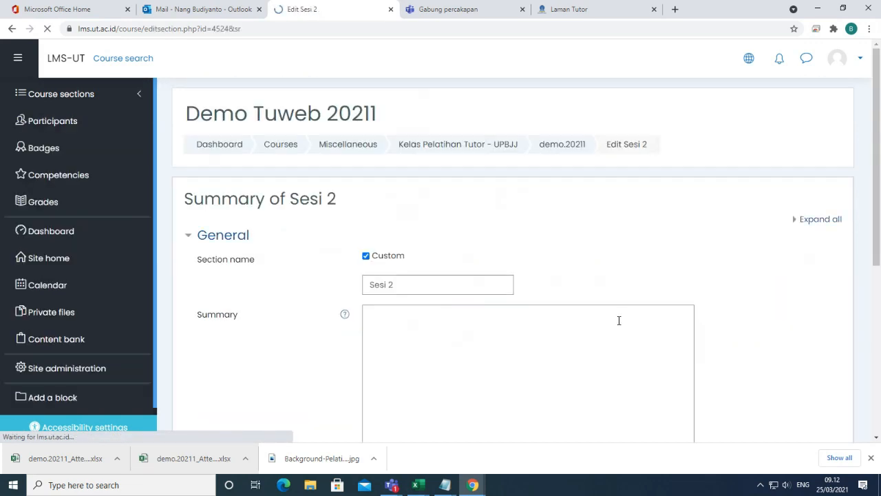
scroll(323, 328, down, 5)
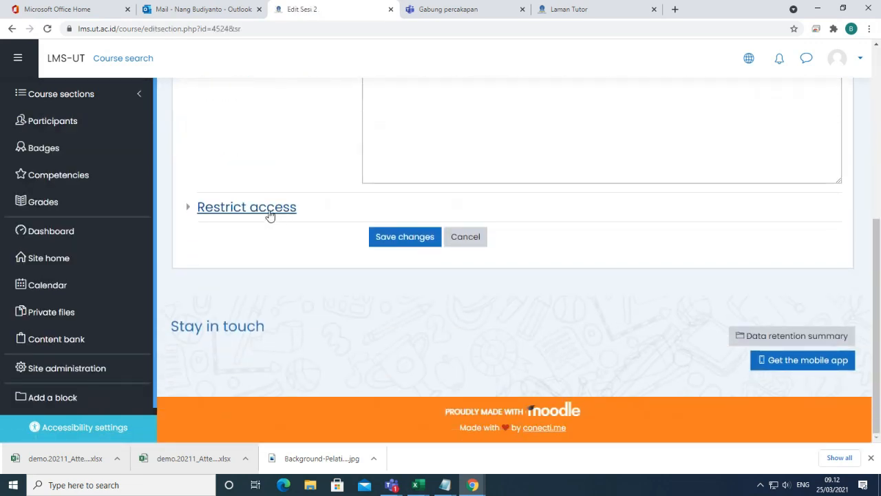
click(268, 212)
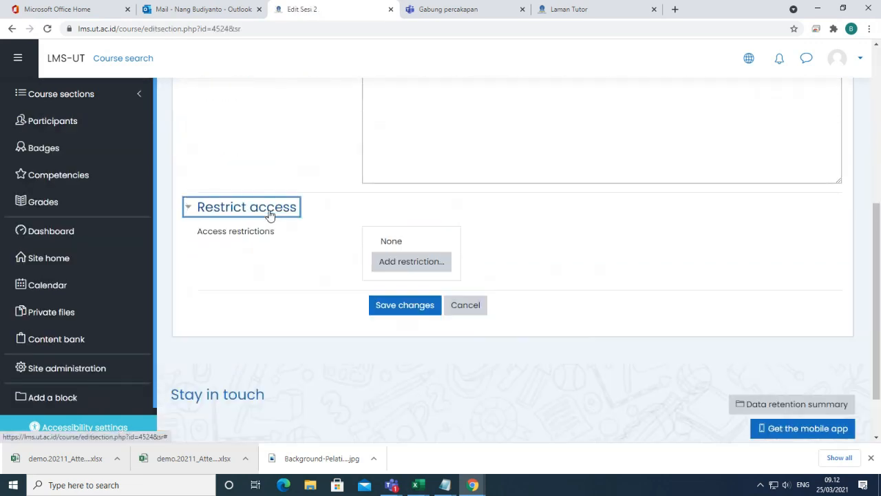
click(396, 261)
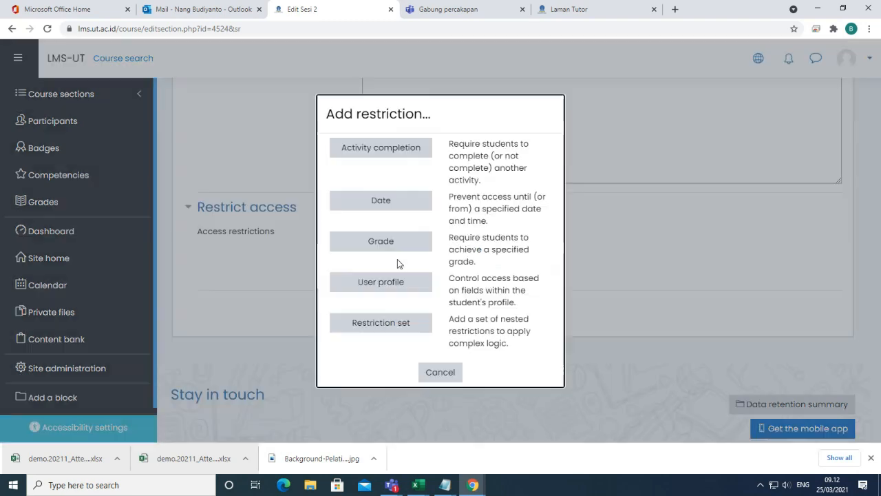
click(389, 201)
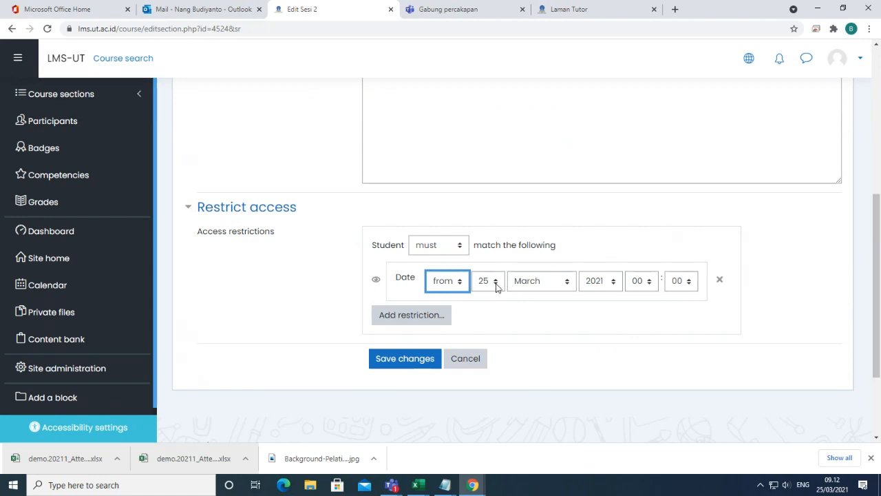
Step: Consult the system calendar, set Sesi 2's date restriction to allow access from 3 April 2021, and save the changes
click(832, 485)
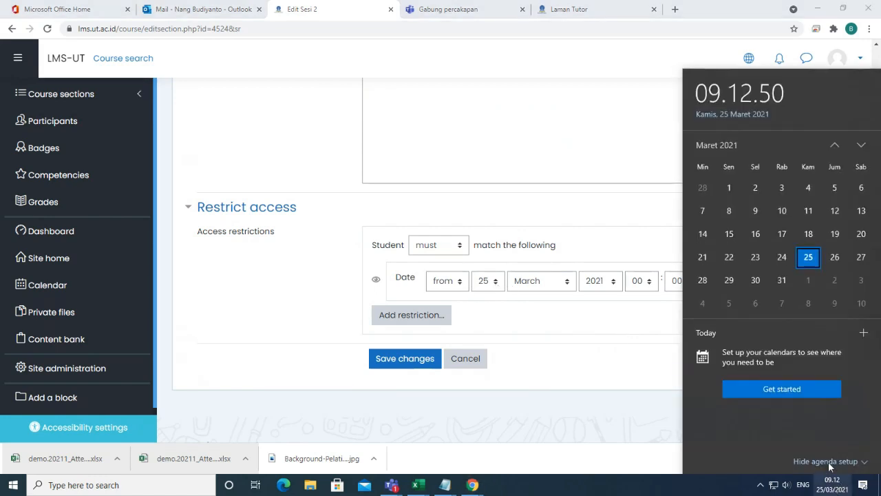
click(495, 285)
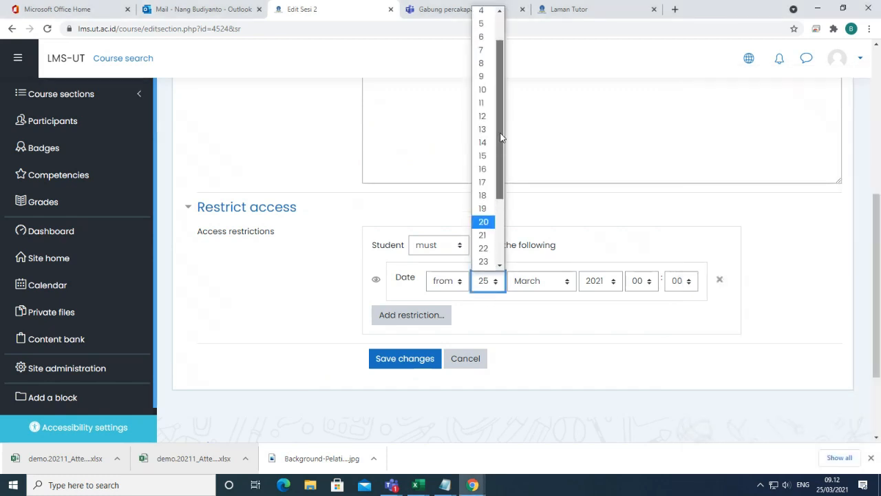
scroll(501, 138, up, 2)
click(484, 38)
click(563, 286)
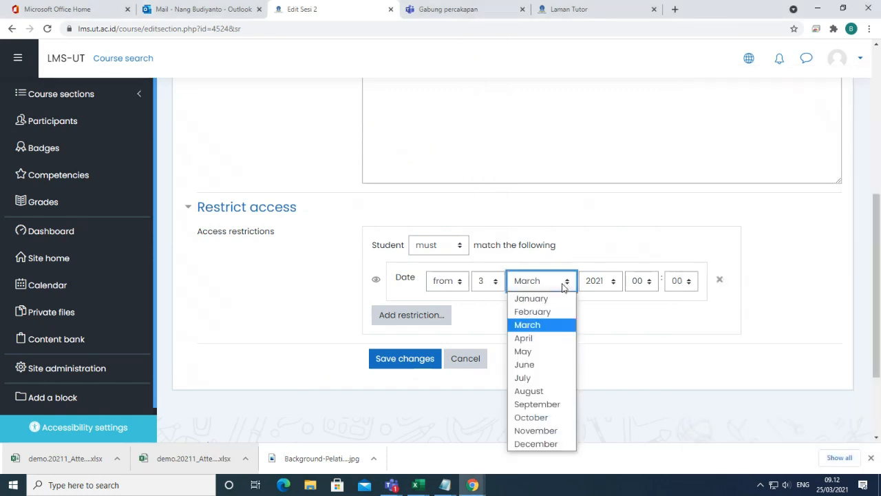
click(544, 336)
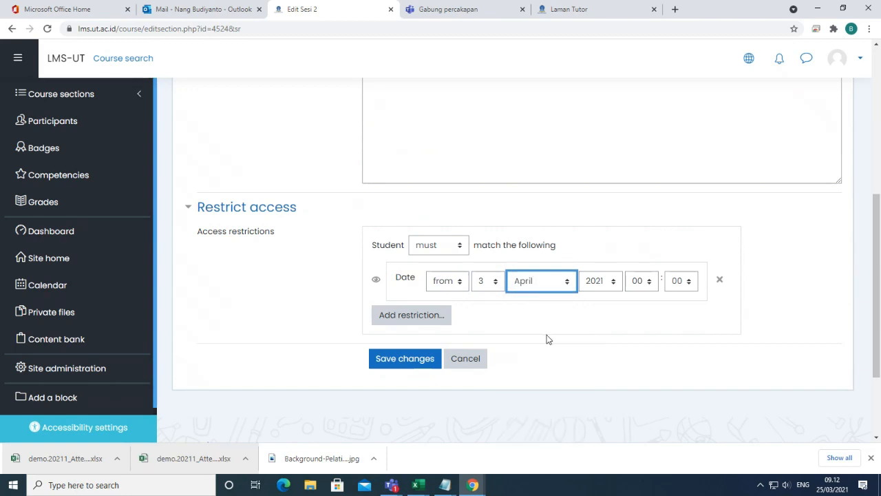
click(396, 360)
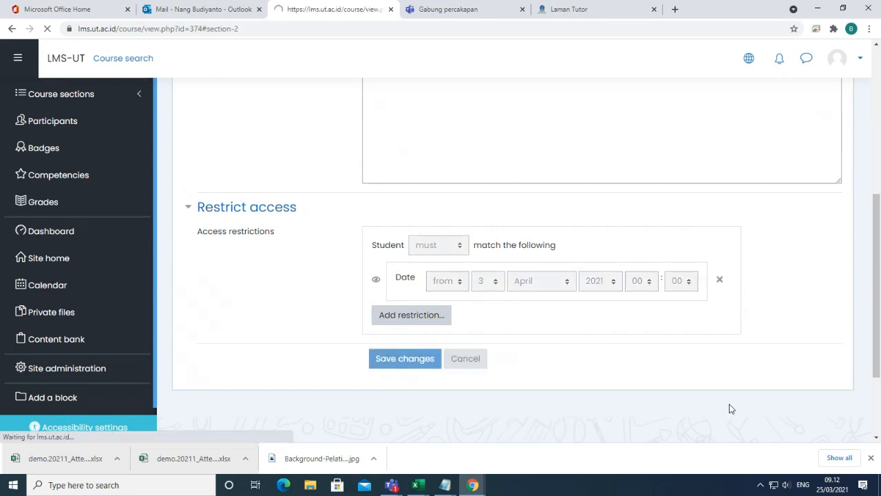
Step: Check the availability date shown beneath the Sesi 2 heading on the course page
scroll(567, 381, up, 3)
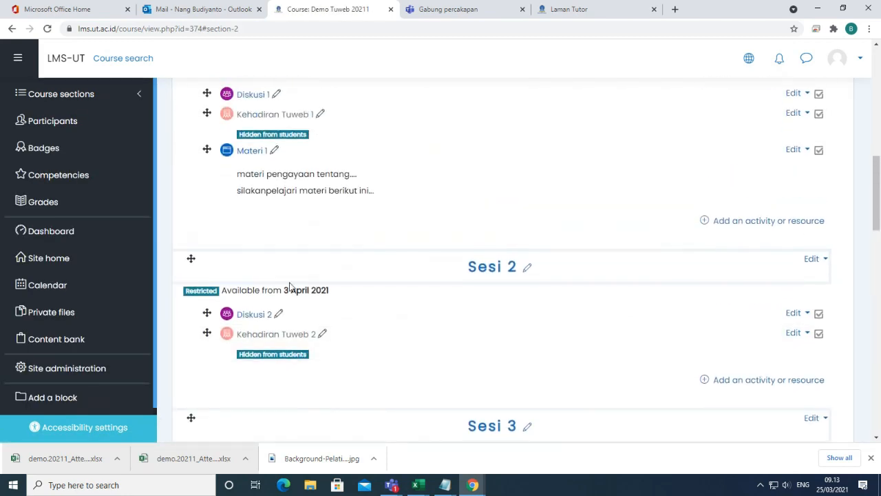
drag(222, 291, 336, 295)
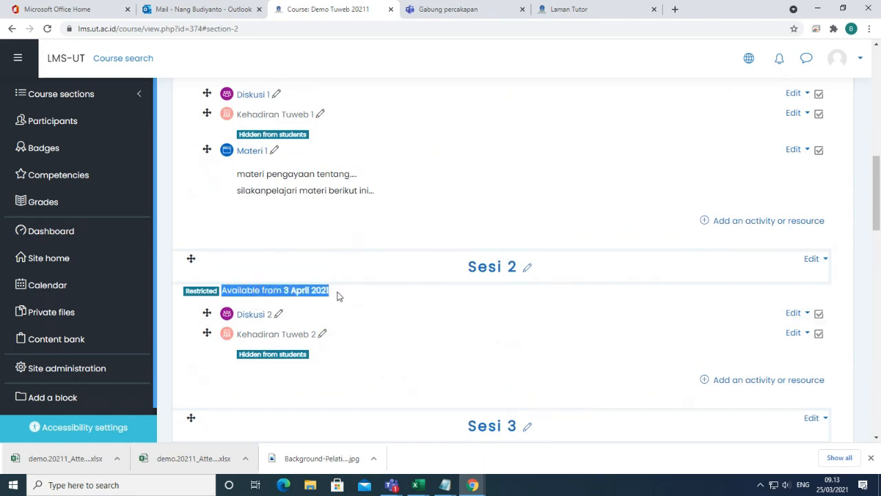
click(277, 295)
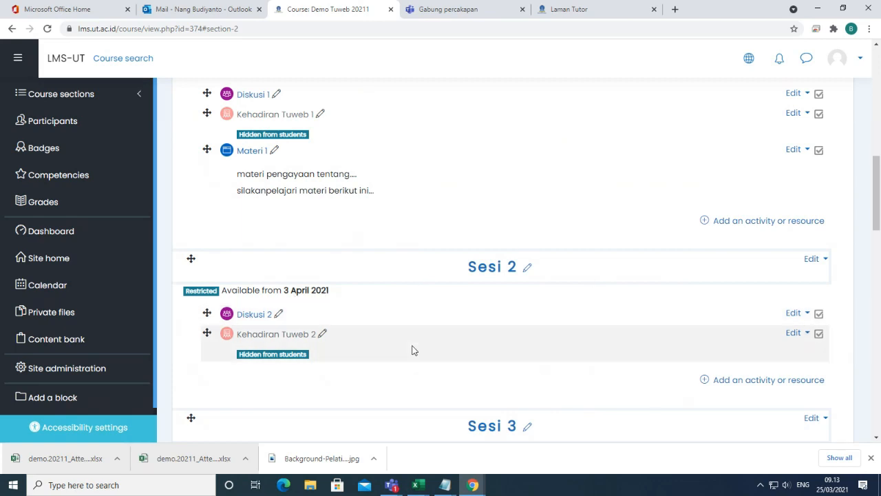
Step: Review the remaining topics down to Sesi 8 for date restrictions and return to the Pendahuluan section
scroll(414, 351, up, 2)
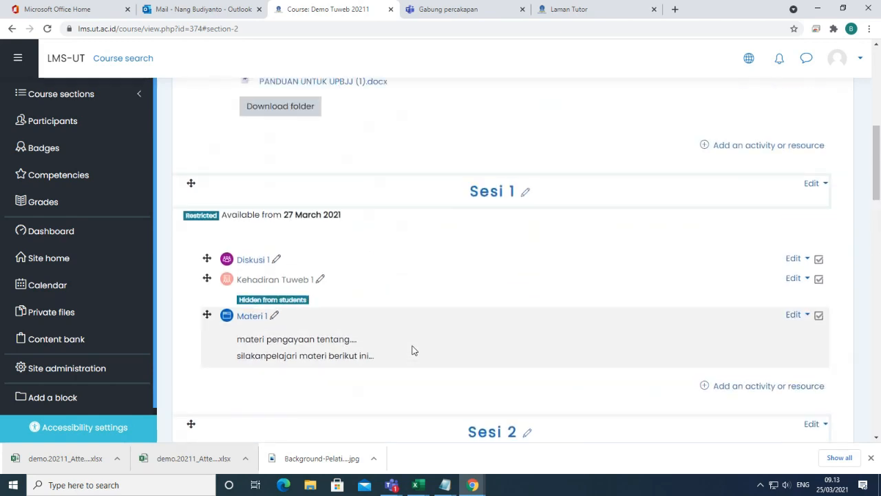
scroll(413, 350, down, 3)
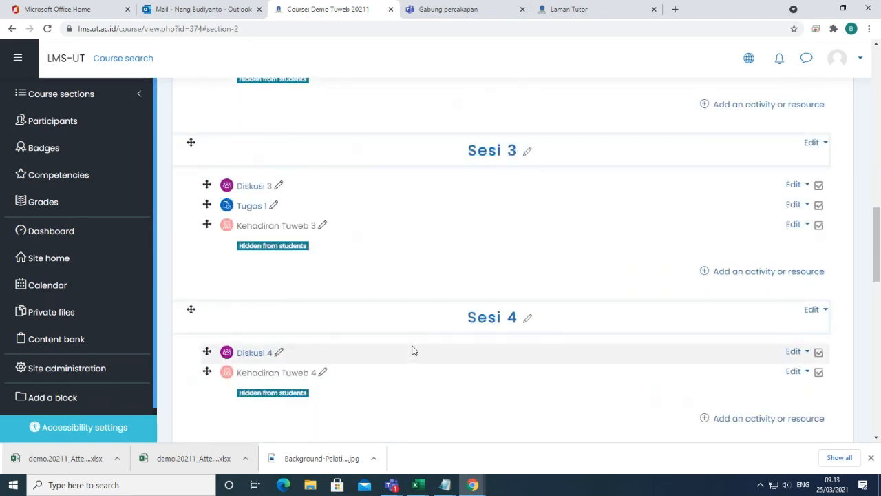
scroll(413, 350, down, 3)
scroll(413, 350, down, 2)
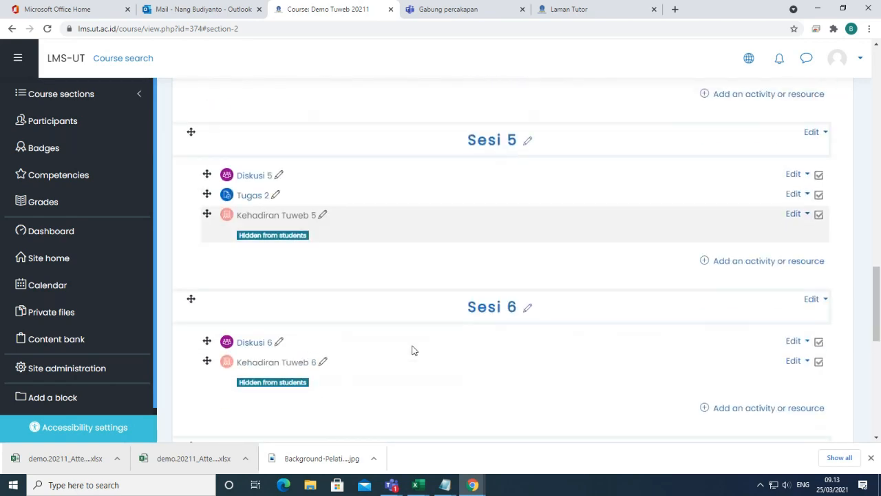
scroll(414, 351, down, 1)
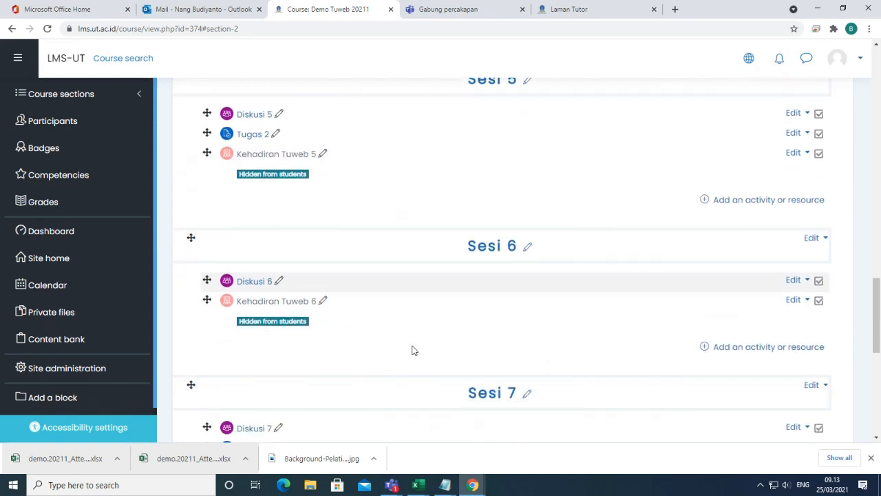
scroll(413, 351, up, 4)
scroll(413, 350, down, 3)
scroll(414, 351, down, 5)
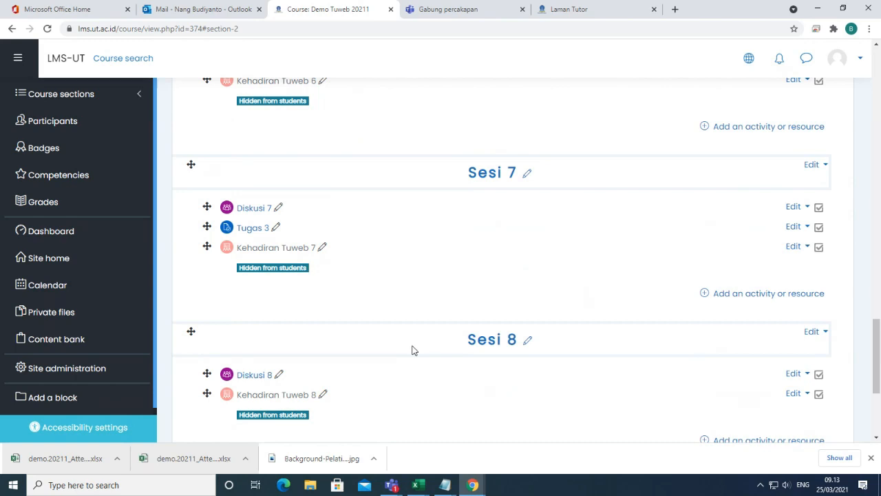
scroll(603, 390, up, 9)
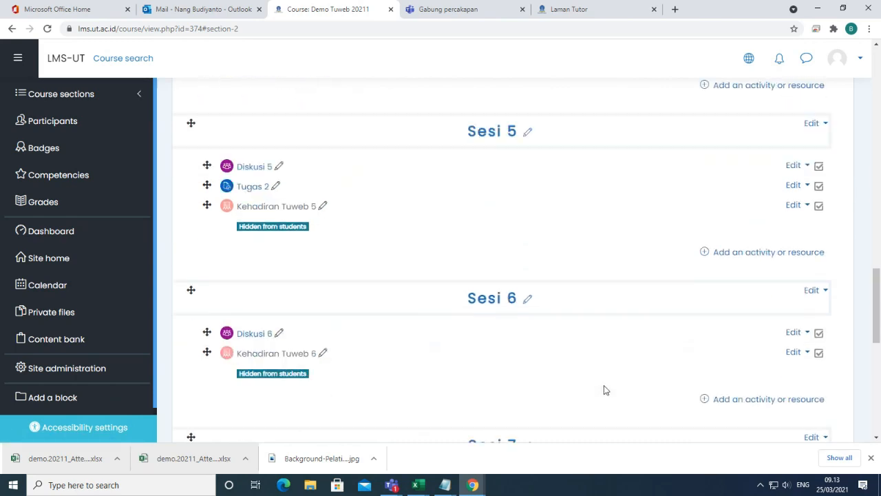
scroll(604, 390, up, 20)
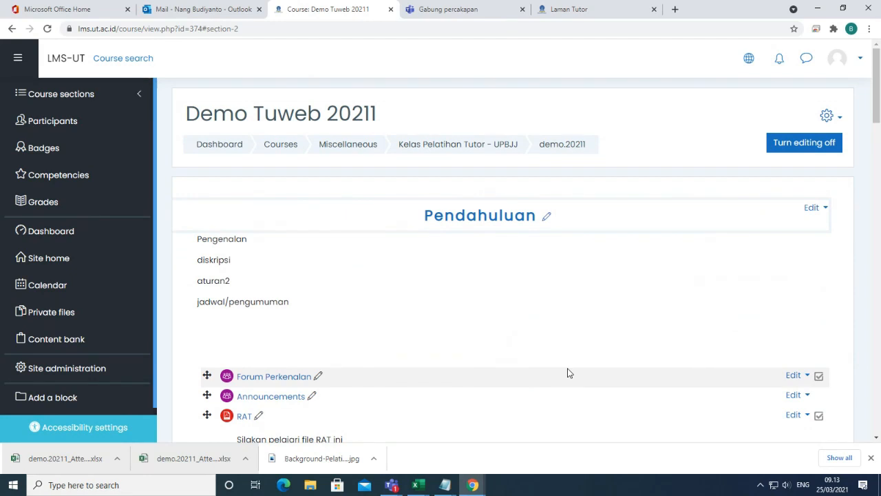
Step: Open the course's gradebook setup and go to its grade export page for OpenDocument spreadsheets
click(827, 117)
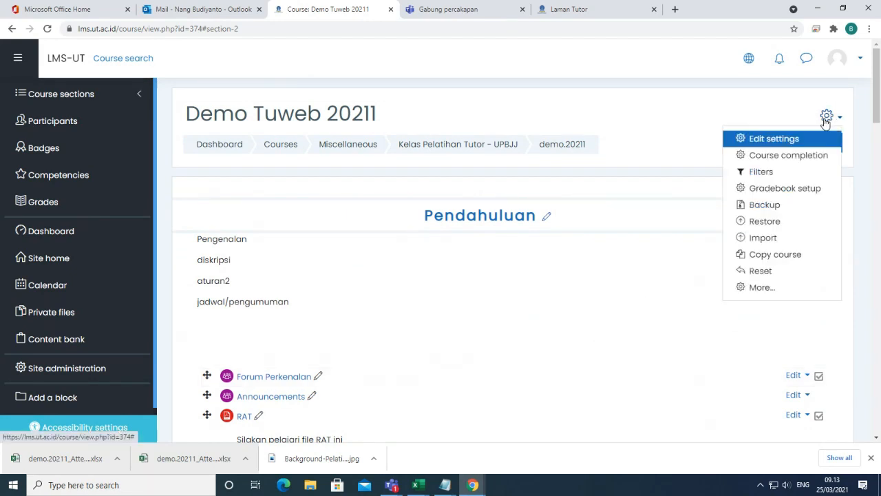
click(797, 196)
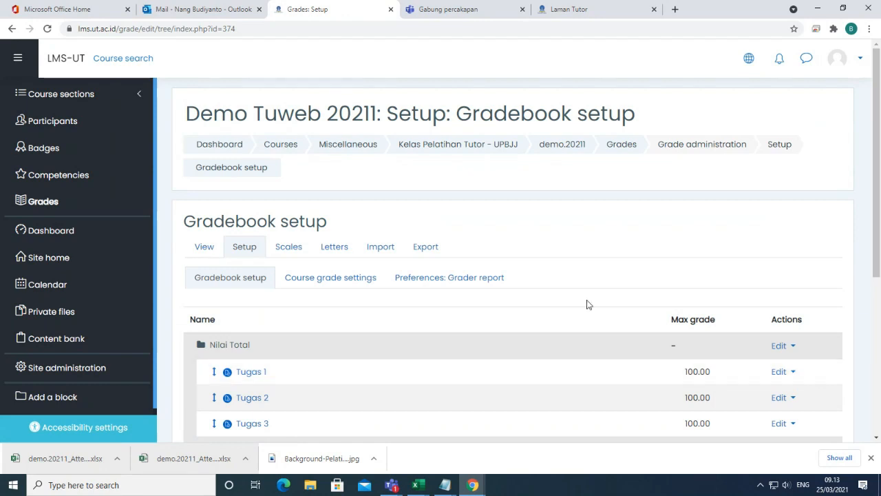
click(430, 249)
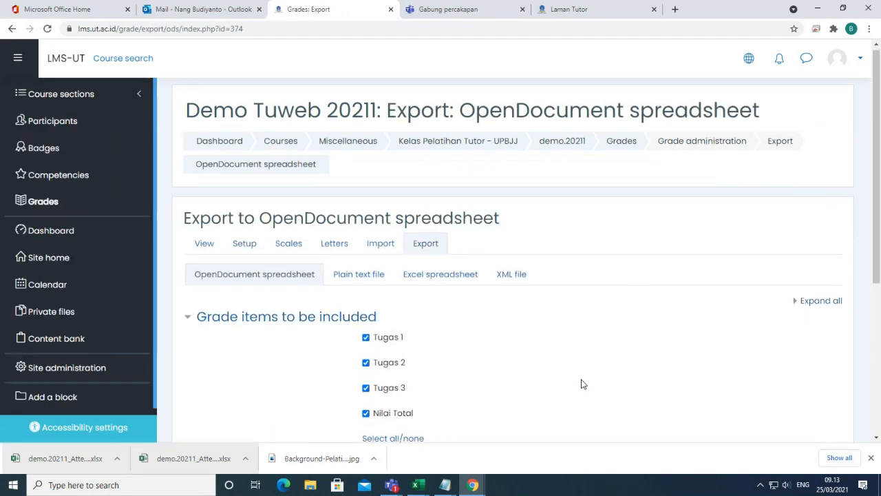
Step: Exclude Nilai Total from the grade export, keep Tugas 1, Tugas 2 and Tugas 3 included, and download the OpenDocument spreadsheet
scroll(581, 384, down, 2)
click(366, 280)
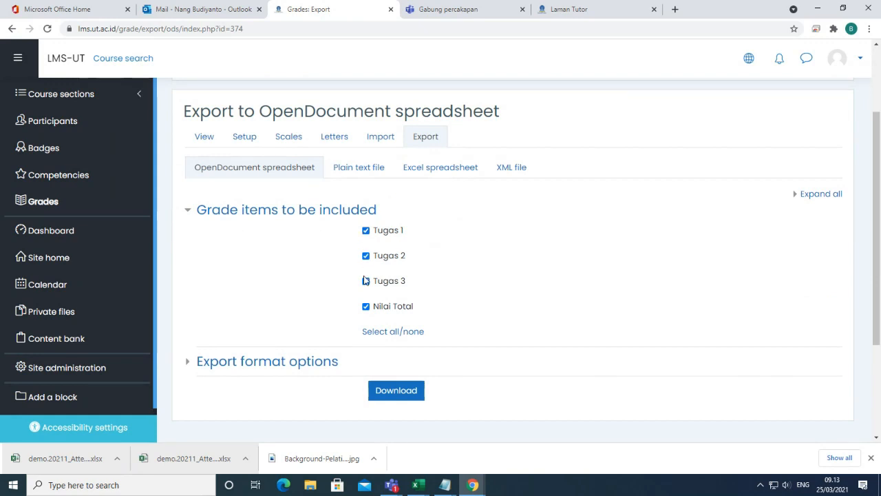
click(366, 280)
click(365, 308)
scroll(578, 292, down, 1)
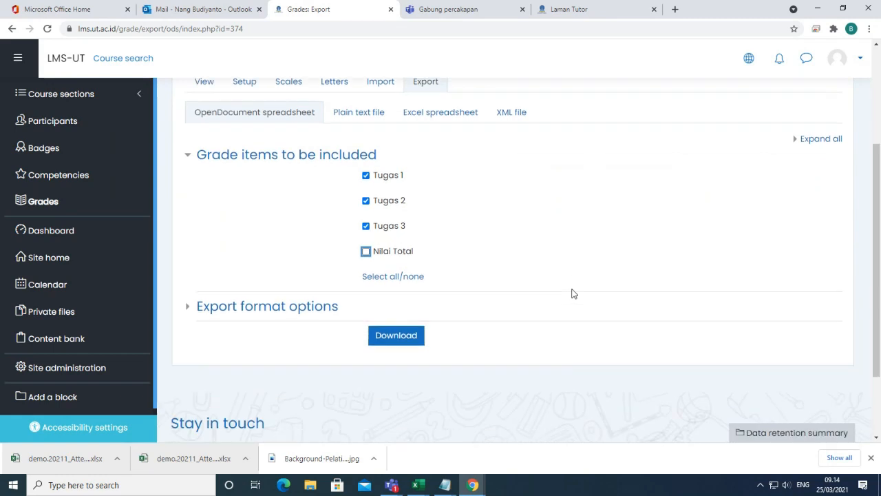
click(395, 335)
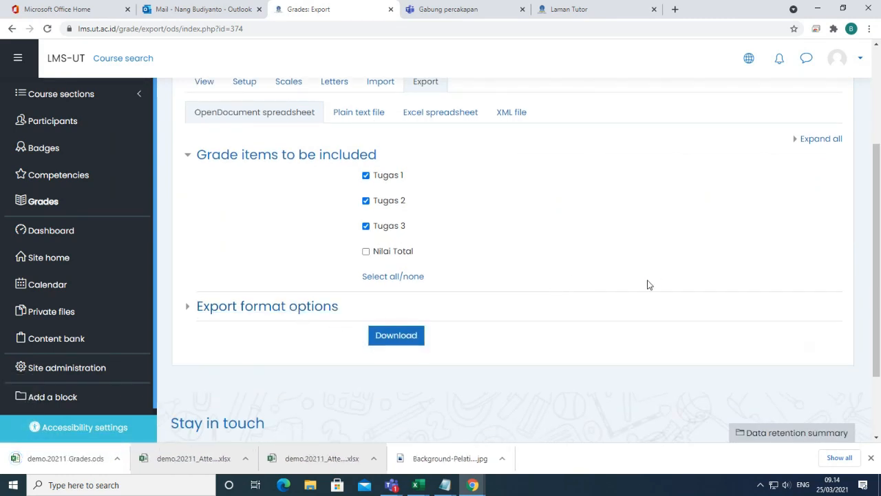
Step: Open the downloaded demo.20211 Grades.ods file in Excel, accepting the recovery of its content
click(34, 461)
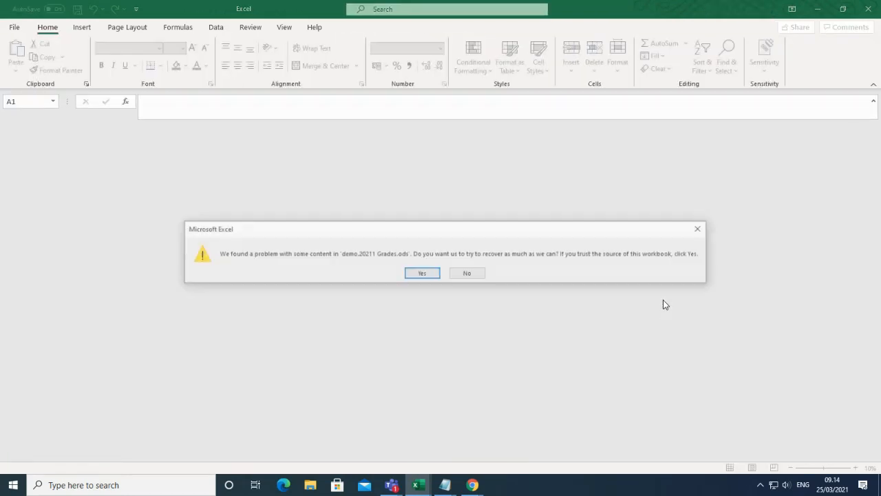
click(413, 273)
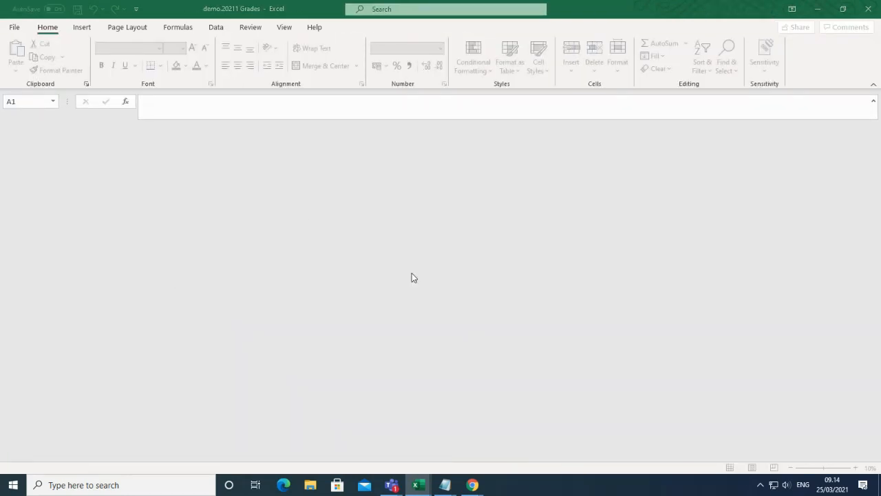
click(443, 274)
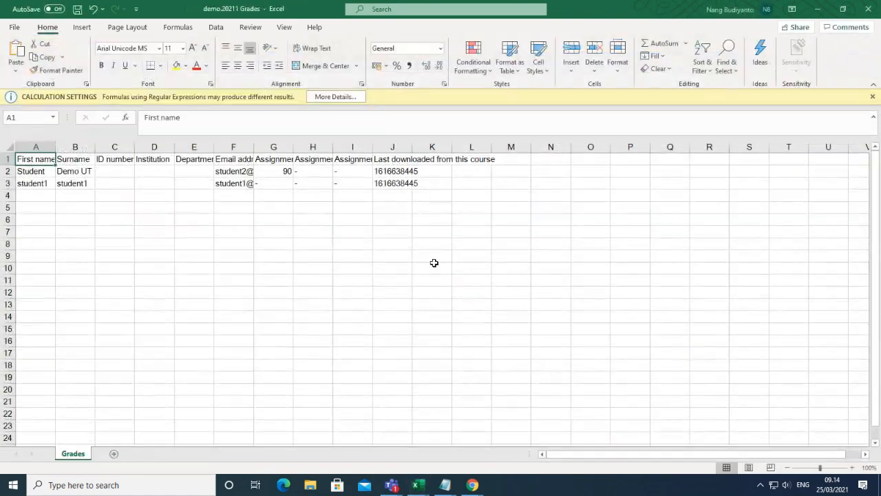
Step: Fit the width of the Tugas 1 grade column to its heading and check the first student's e-mail and Tugas 1 grade
double_click(292, 146)
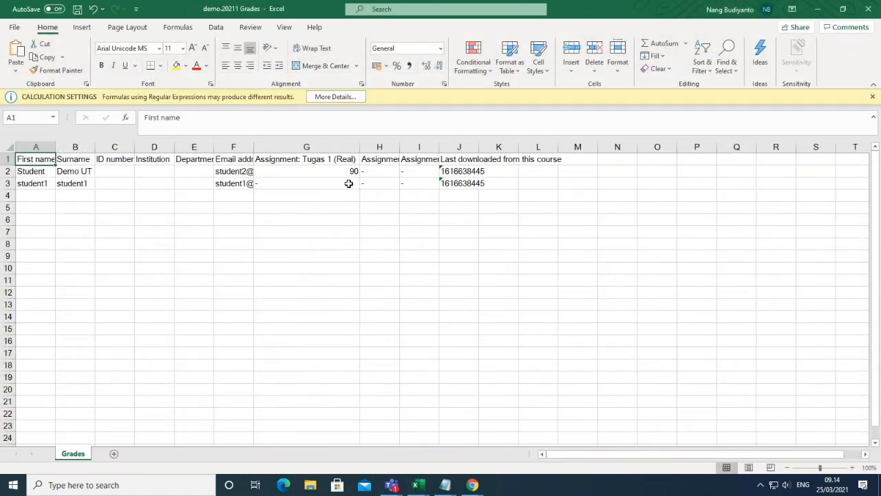
click(342, 173)
click(229, 172)
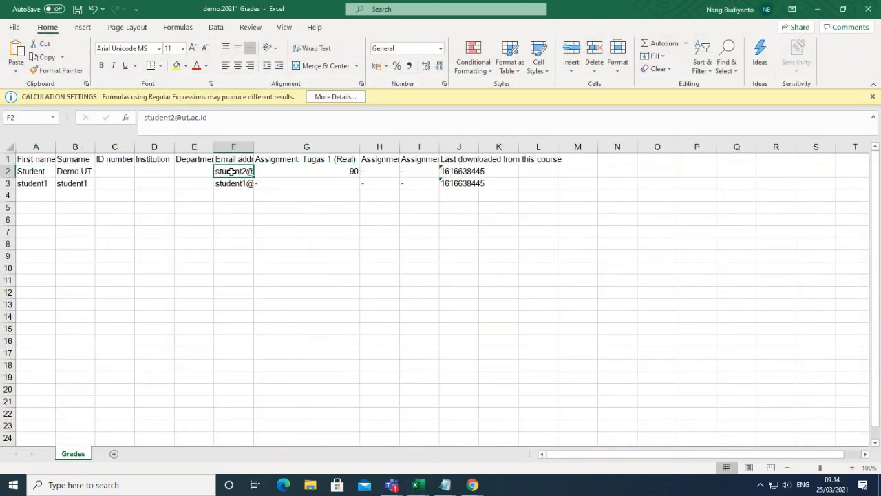
click(318, 172)
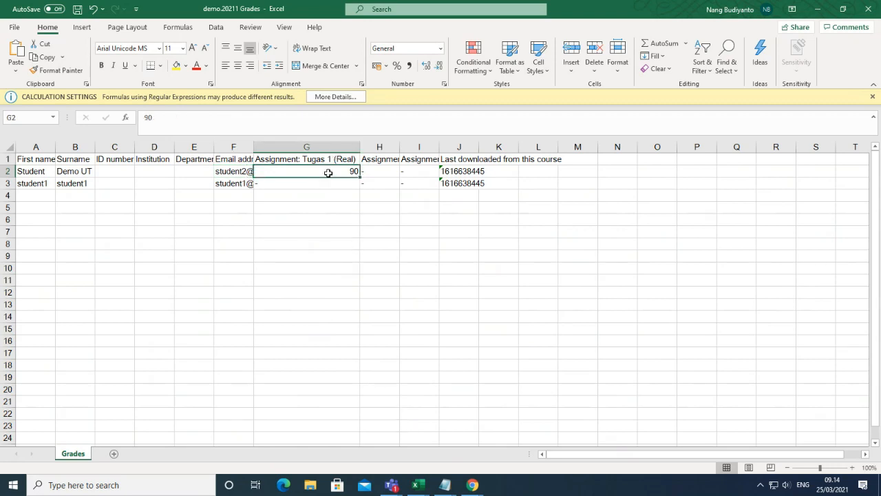
Step: Close the grades workbook, minimize the remaining Excel workbook and return to the demo.20211 course page in the browser
click(869, 11)
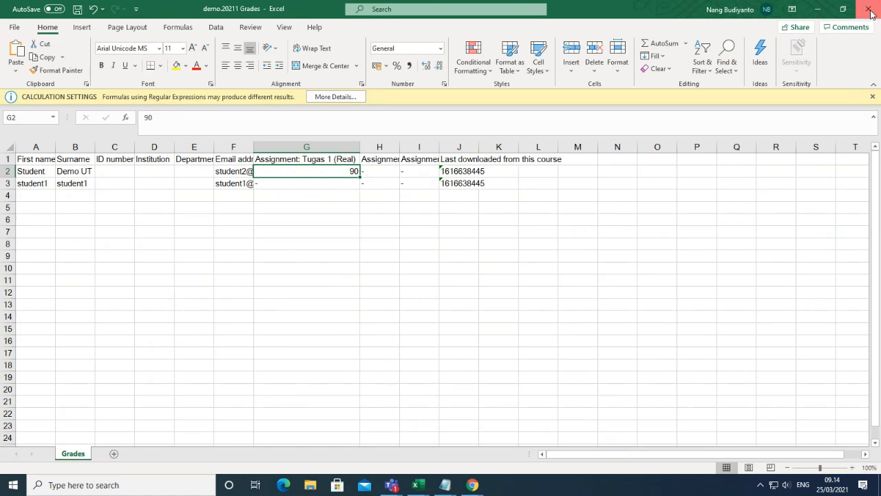
click(445, 256)
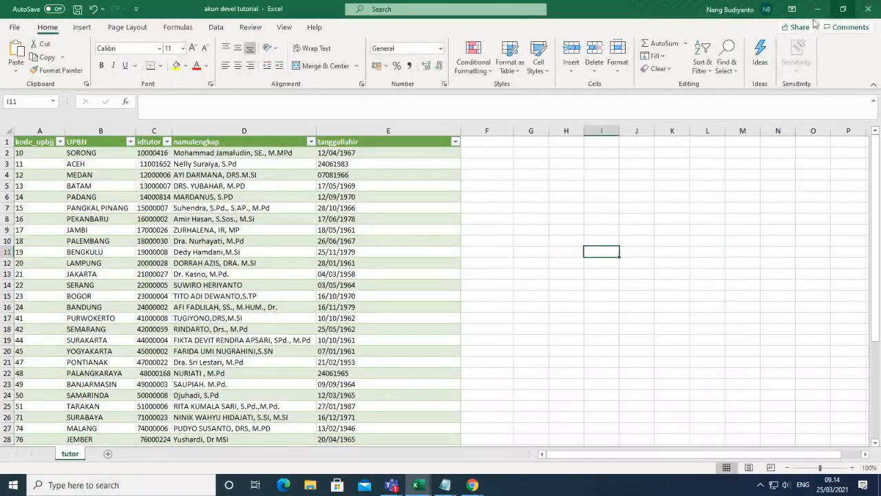
click(817, 9)
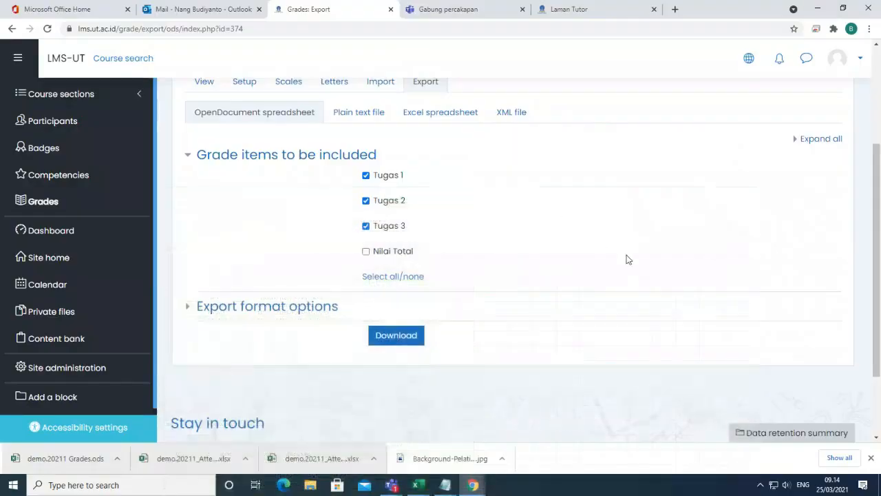
scroll(577, 273, up, 2)
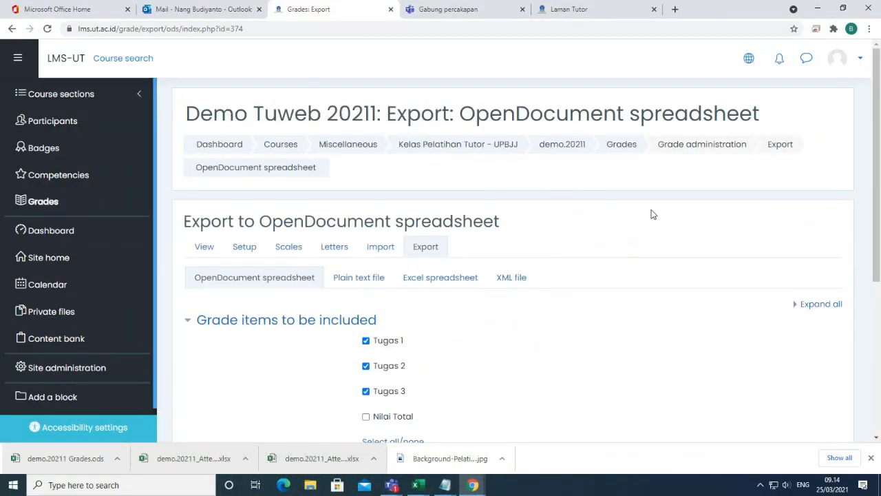
click(570, 144)
Step: Open the Kehadiran Tuweb 1 attendance activity in Sesi 1 and view its list of sessions
scroll(623, 334, down, 6)
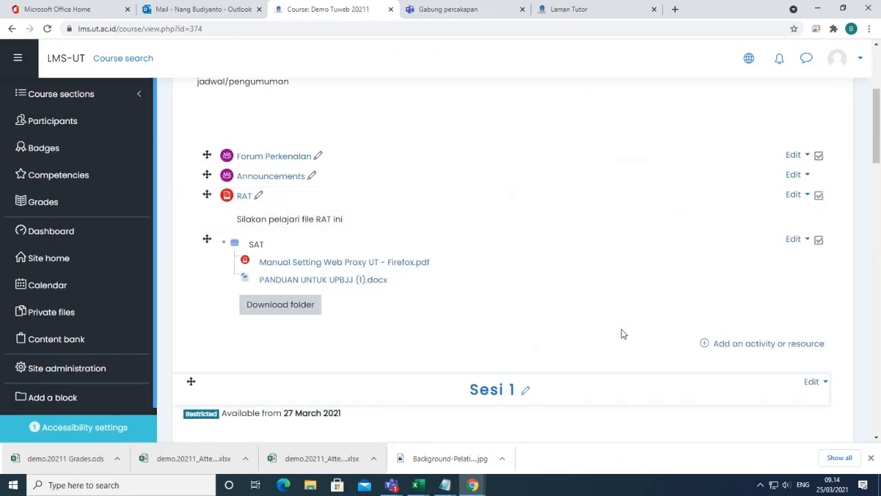
scroll(623, 334, down, 3)
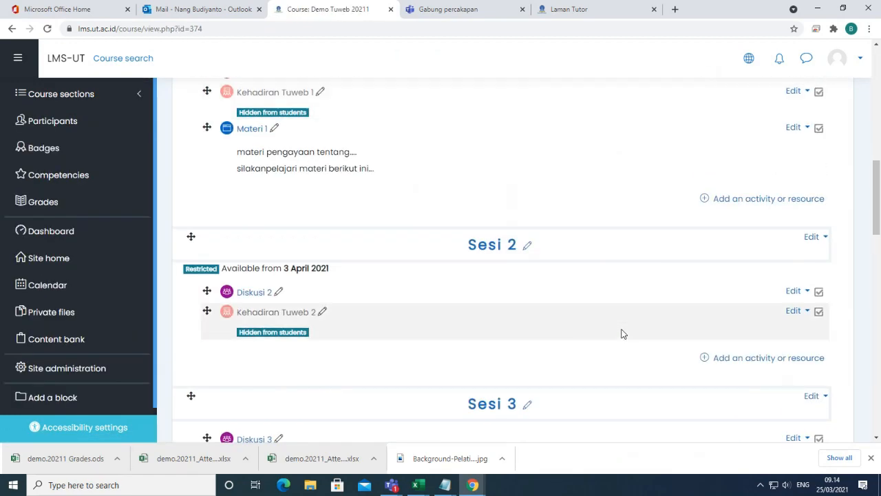
scroll(623, 334, up, 9)
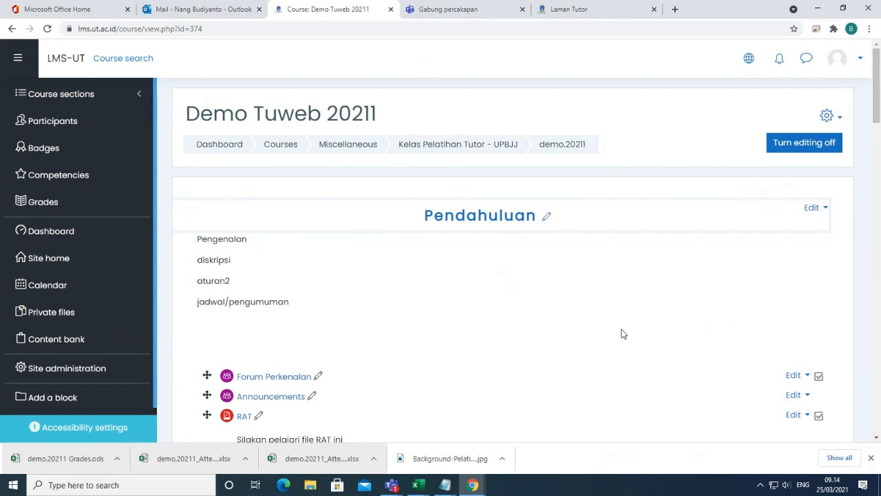
scroll(623, 334, down, 3)
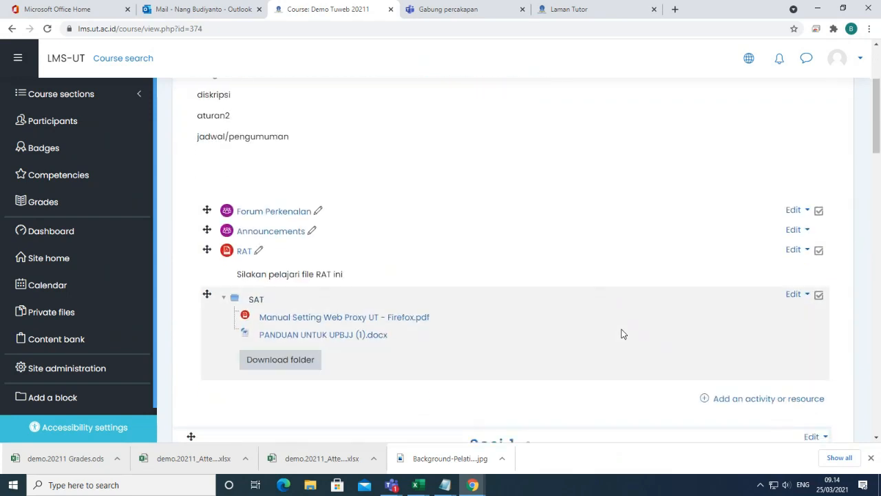
scroll(623, 334, down, 3)
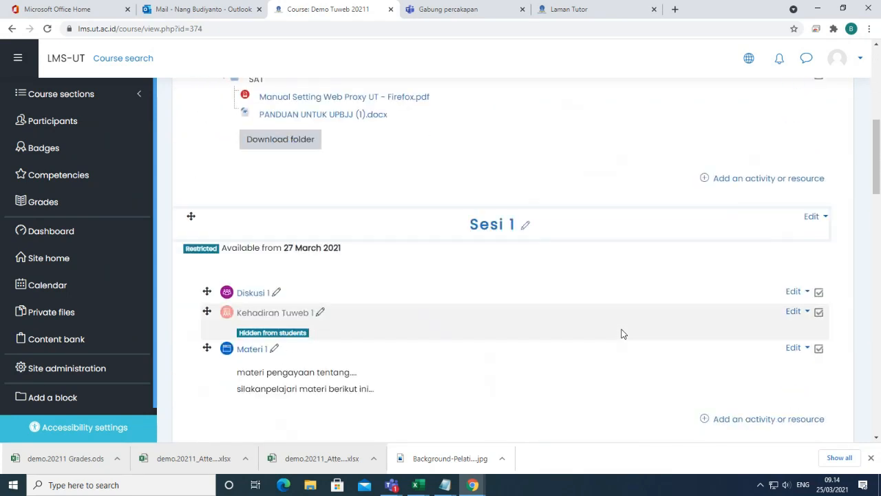
scroll(643, 246, down, 2)
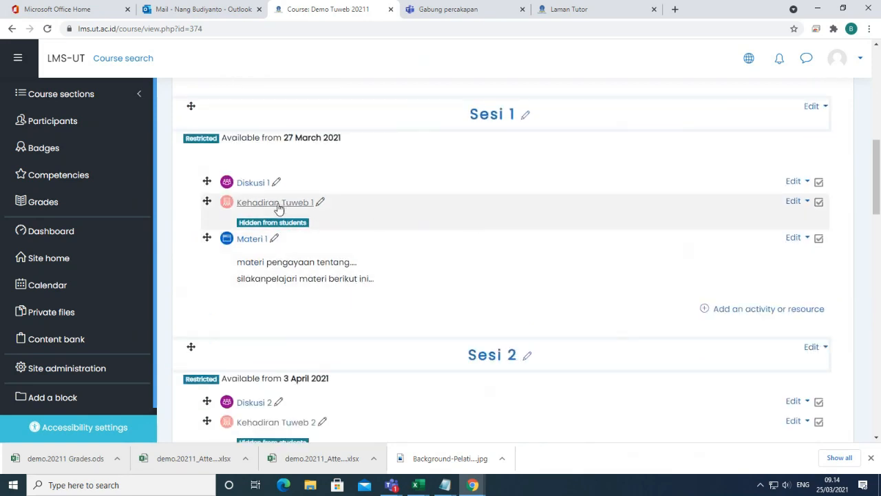
click(277, 205)
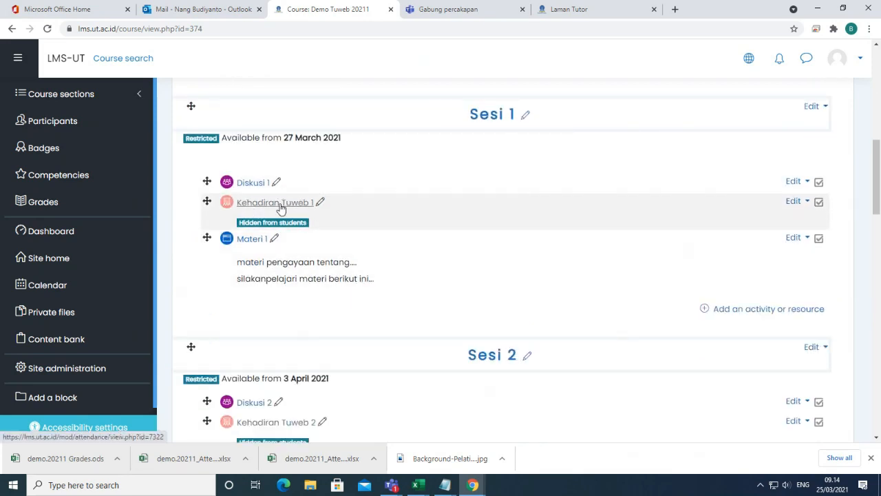
scroll(619, 396, down, 2)
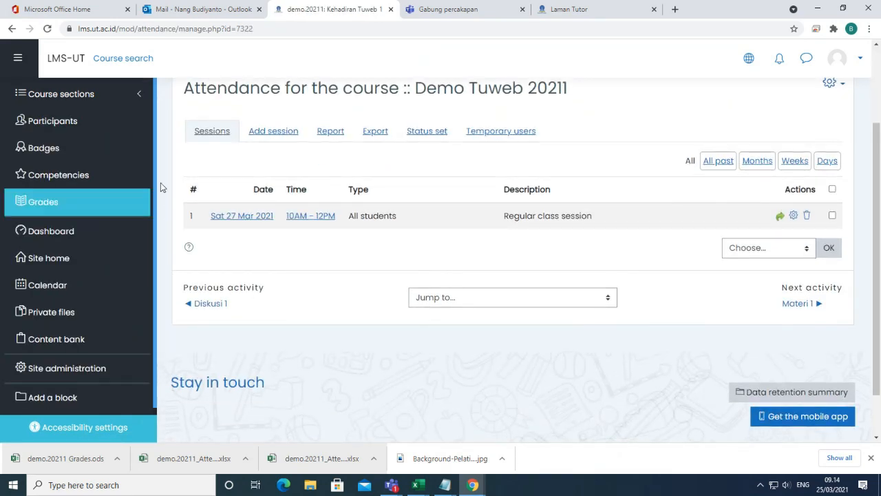
Step: Return to the course page and review the discussion, assignment and attendance activities from Sesi 1 through Sesi 8
click(13, 29)
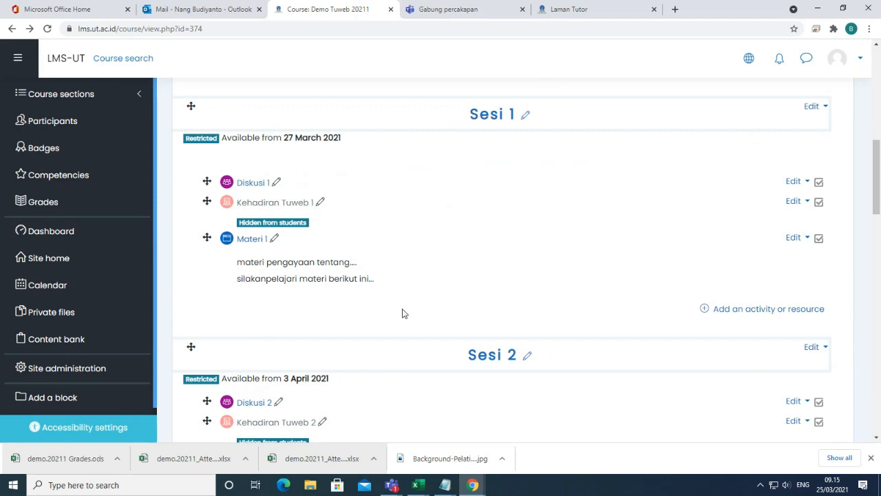
scroll(403, 314, down, 1)
scroll(403, 314, up, 5)
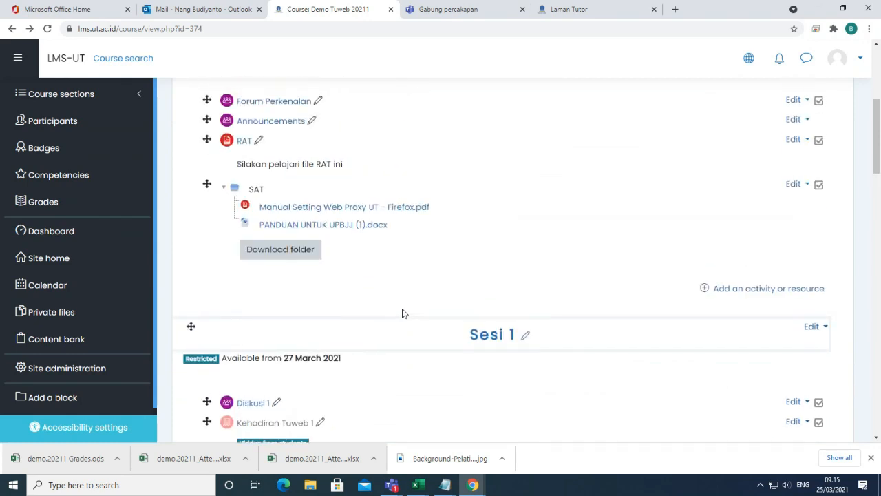
scroll(403, 341, down, 4)
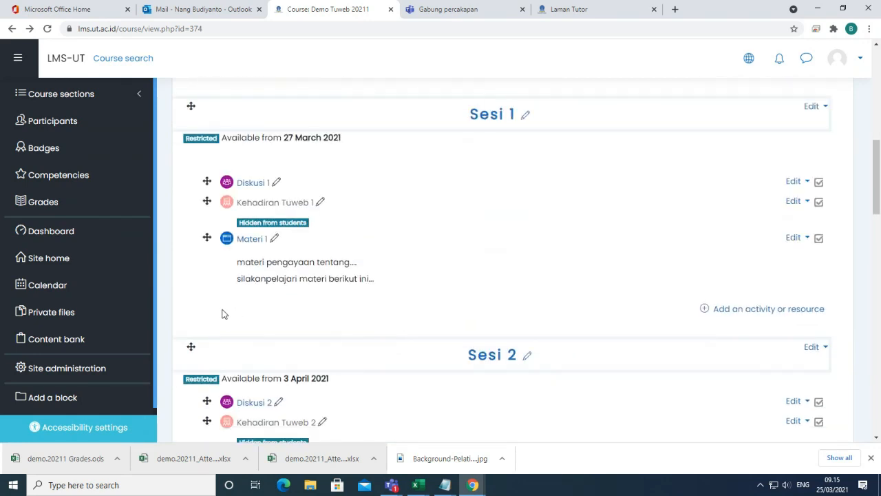
scroll(597, 316, down, 2)
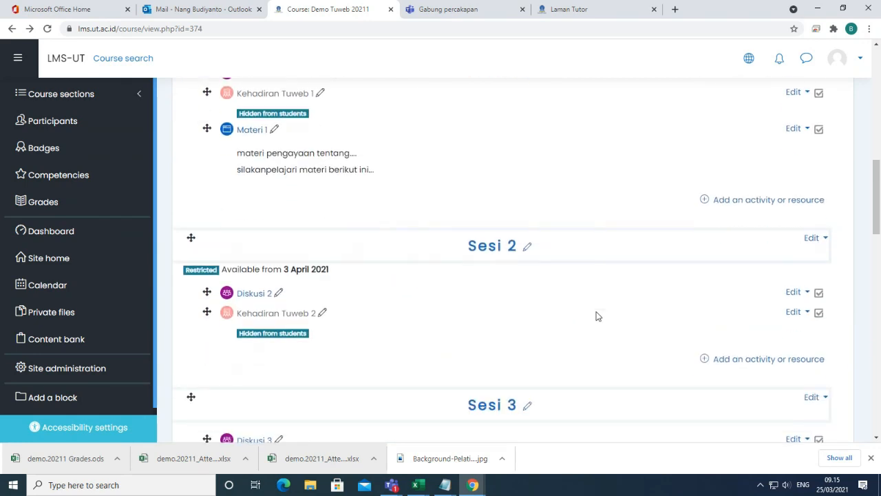
scroll(597, 315, down, 1)
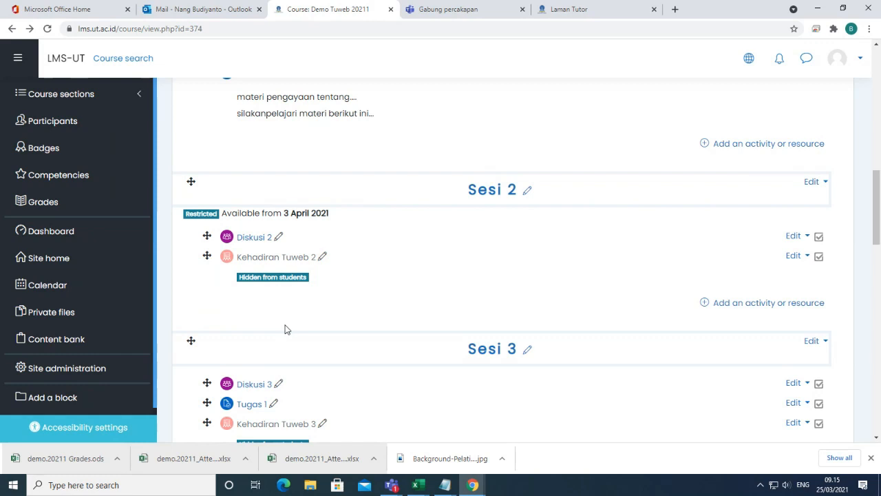
scroll(381, 317, down, 2)
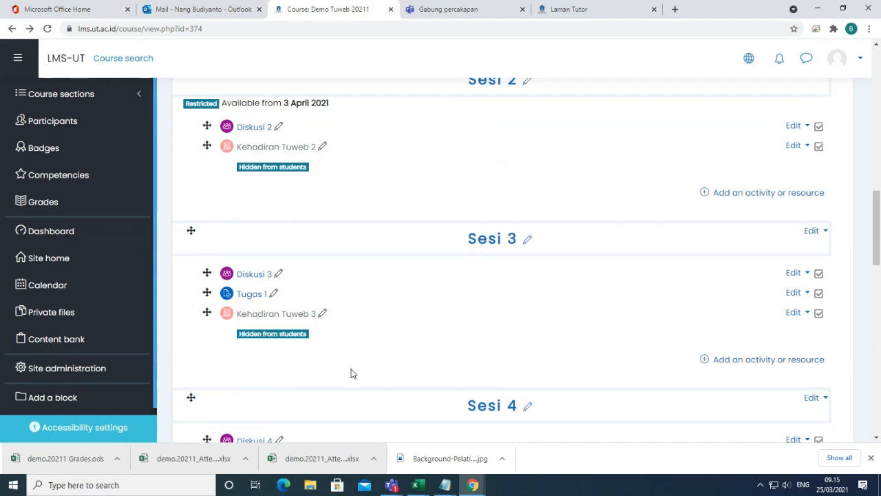
scroll(351, 373, down, 1)
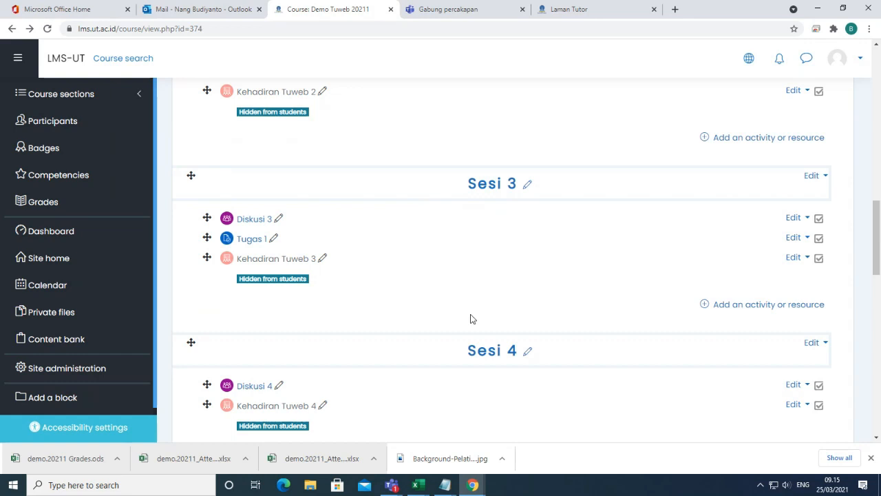
scroll(362, 314, down, 2)
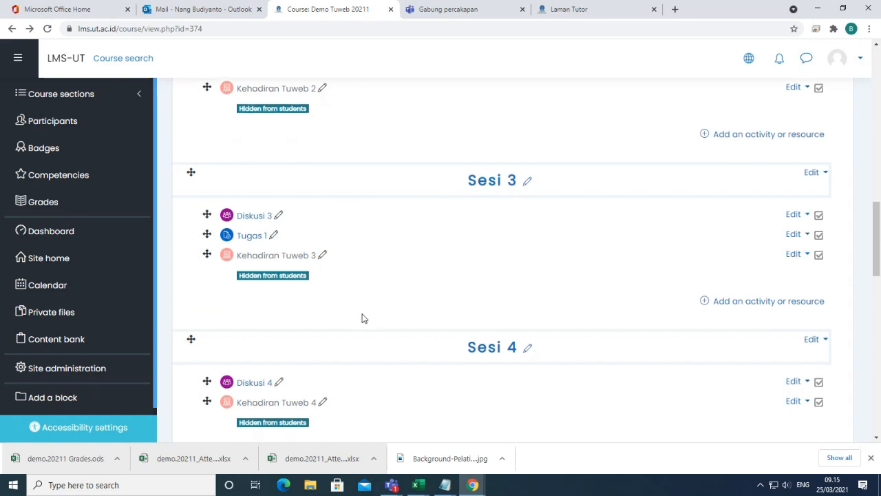
scroll(586, 315, down, 3)
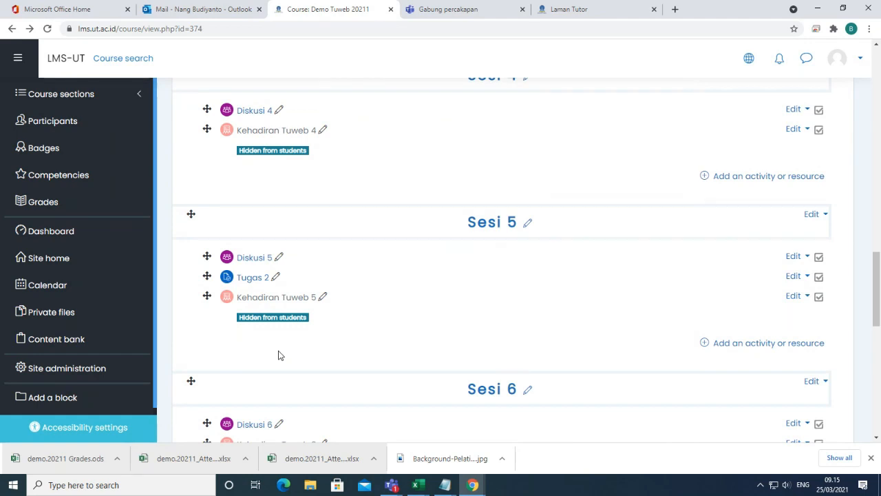
scroll(415, 343, down, 5)
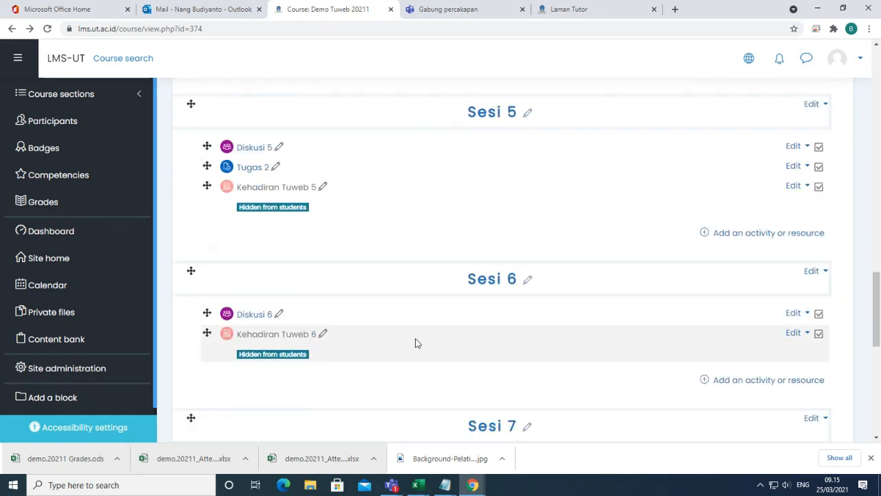
scroll(415, 343, down, 3)
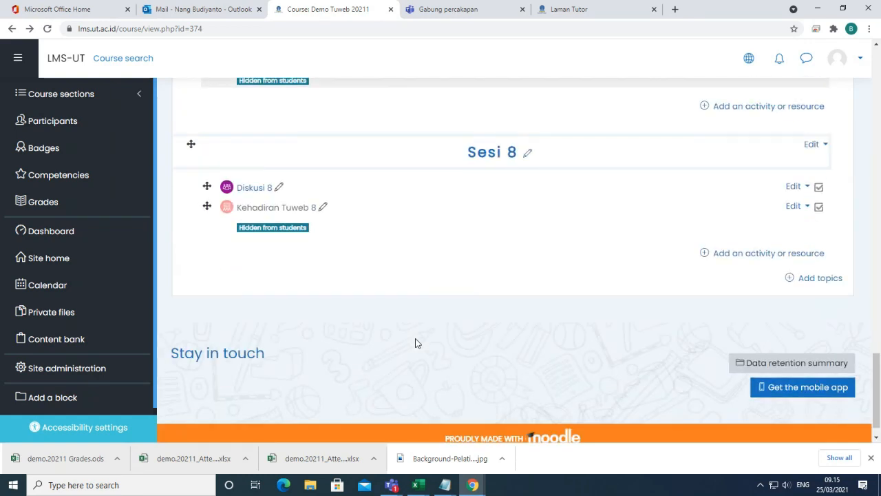
scroll(415, 342, up, 15)
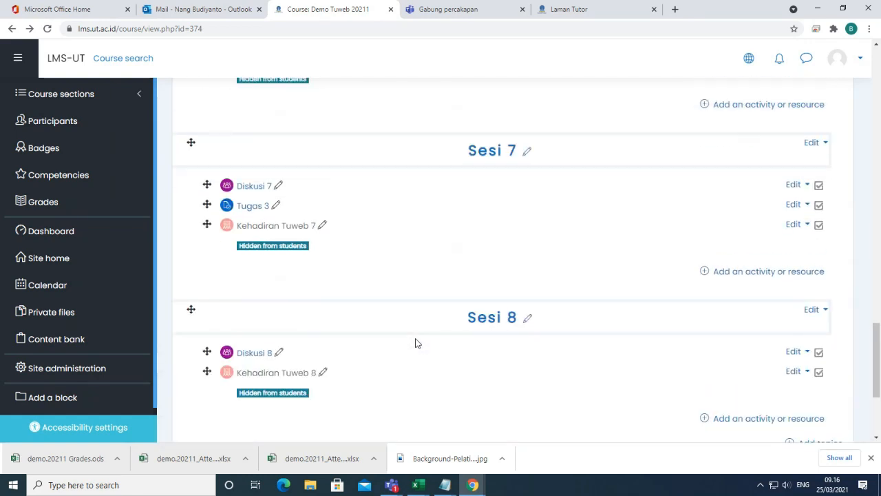